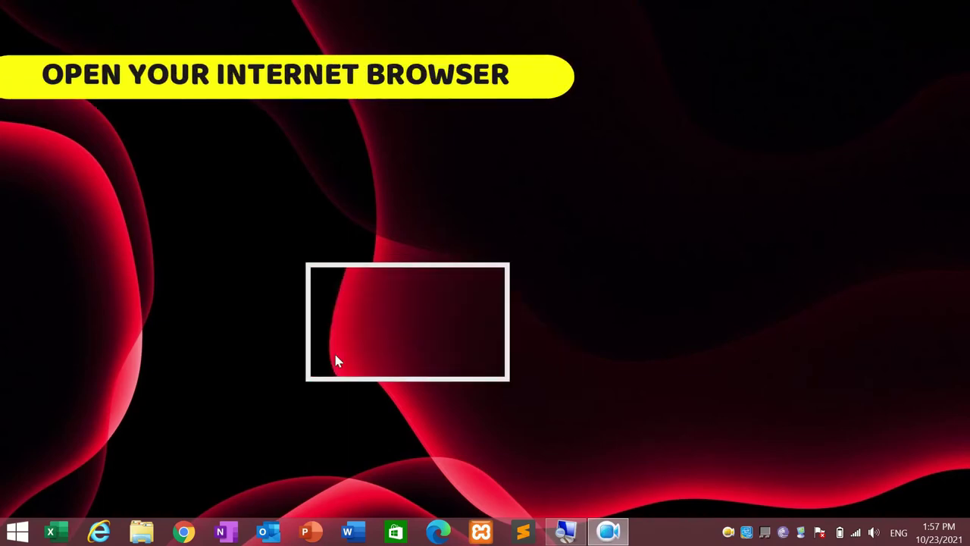
# Step: Launch Google Chrome from the taskbar
pyautogui.click(185, 532)
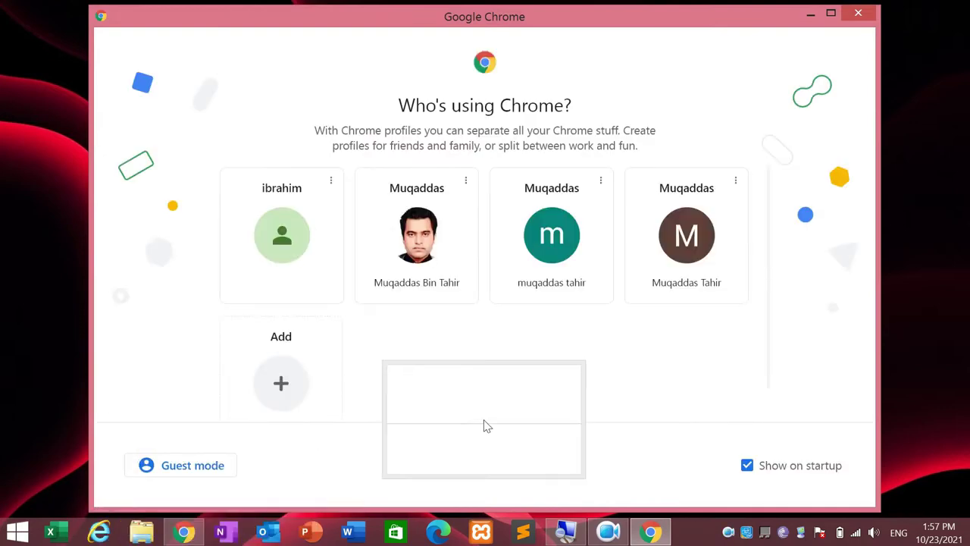
# Step: Continue with a browser profile and load google.com
pyautogui.click(433, 231)
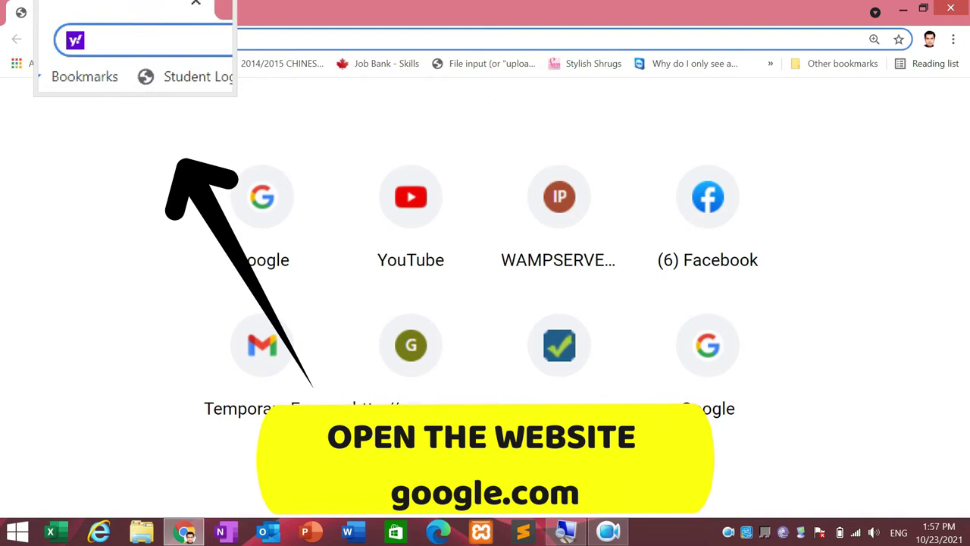
pyautogui.write('g')
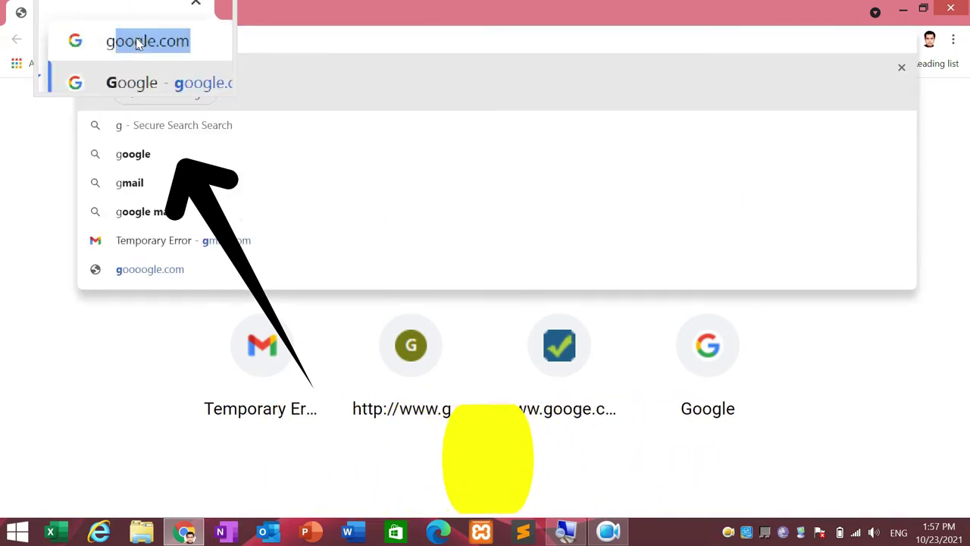
pyautogui.write('oogle.com')
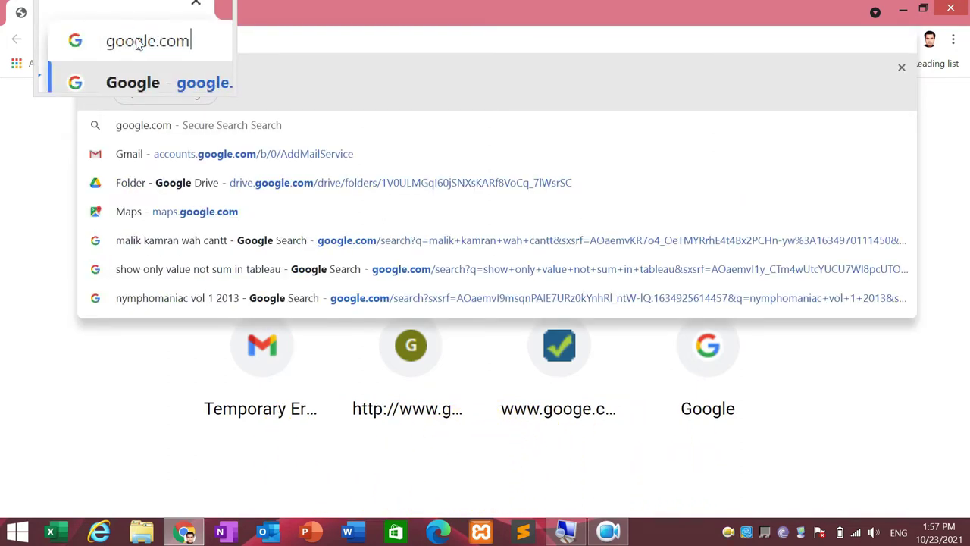
pyautogui.press('Return')
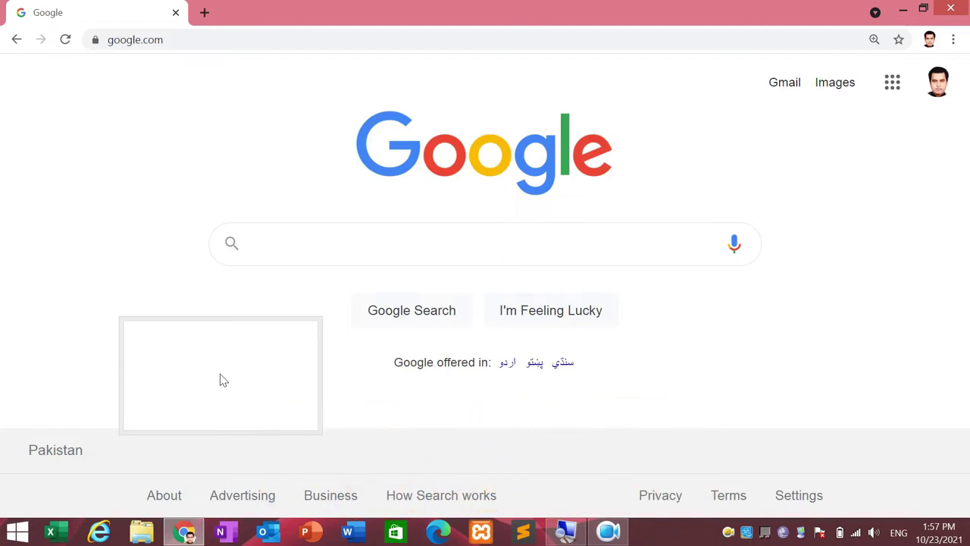
# Step: Search Google for 'fish images png'
pyautogui.write('fish')
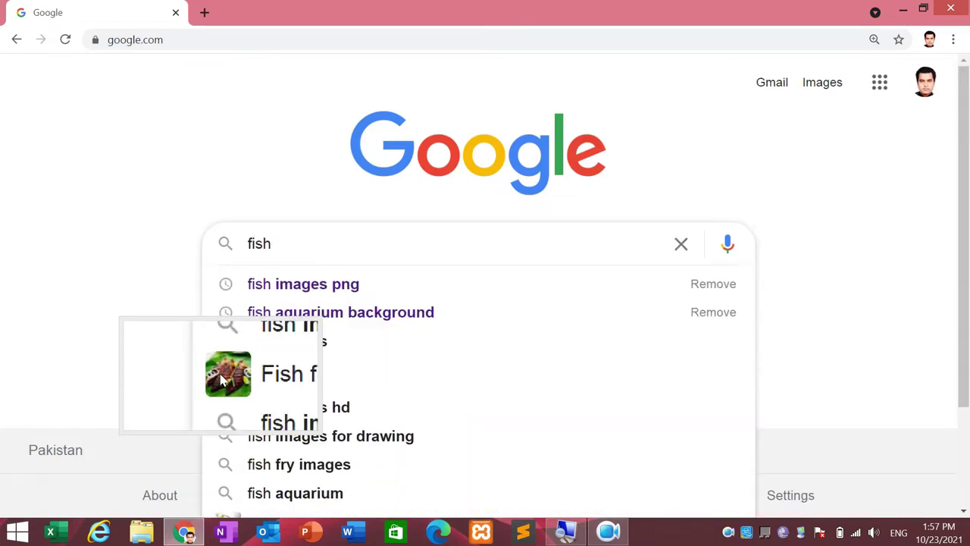
pyautogui.press('Down')
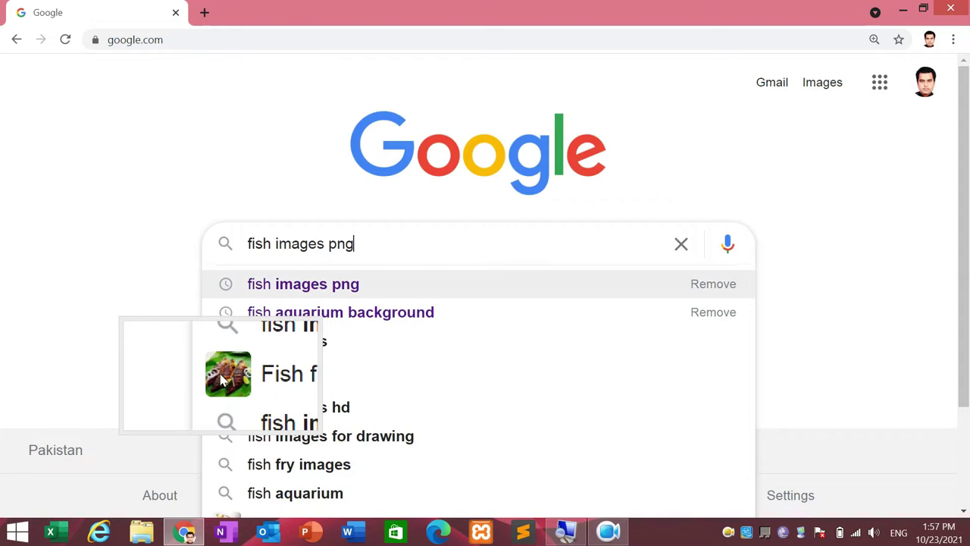
pyautogui.press('Return')
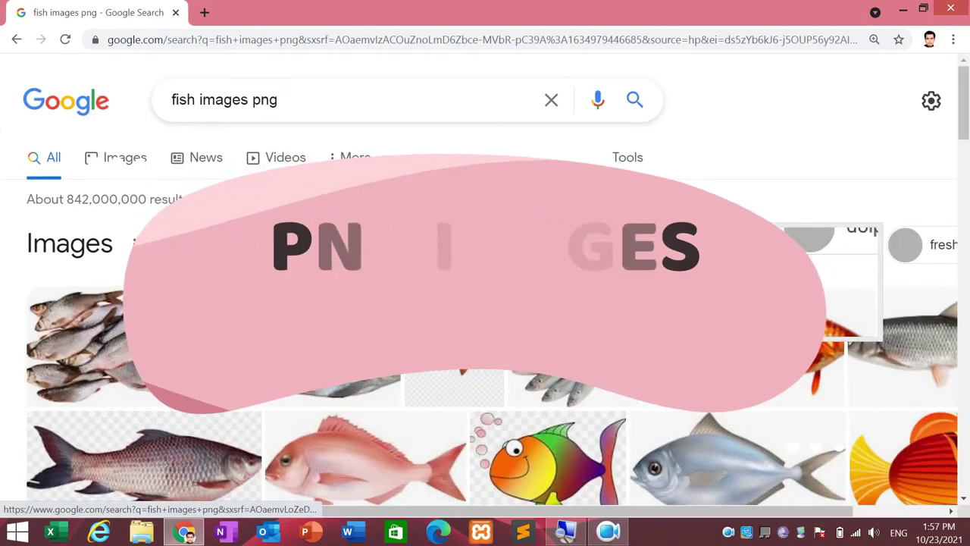
# Step: Show image results, narrow them to 'ocean', and preview the blue-and-yellow striped fish
pyautogui.scroll(-1, 689, 133)
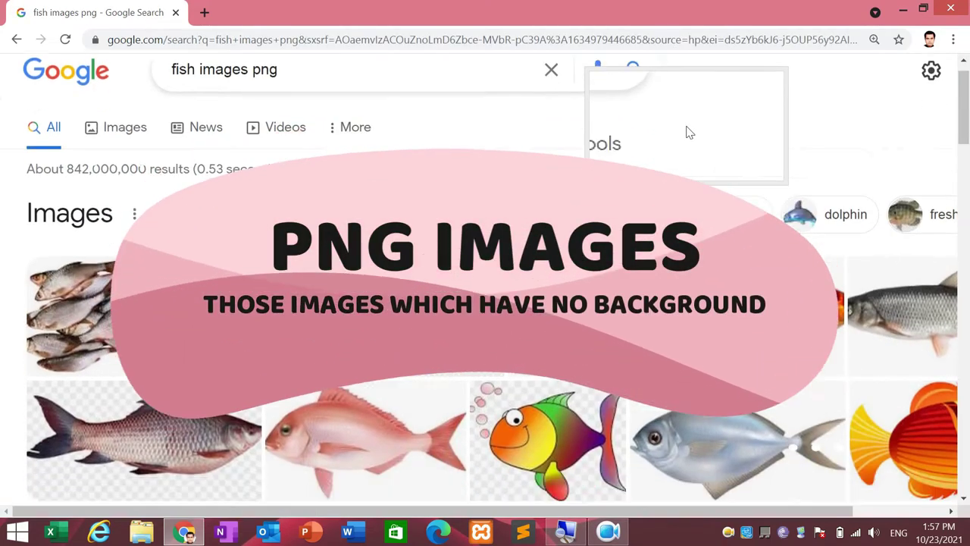
pyautogui.scroll(-1, 689, 132)
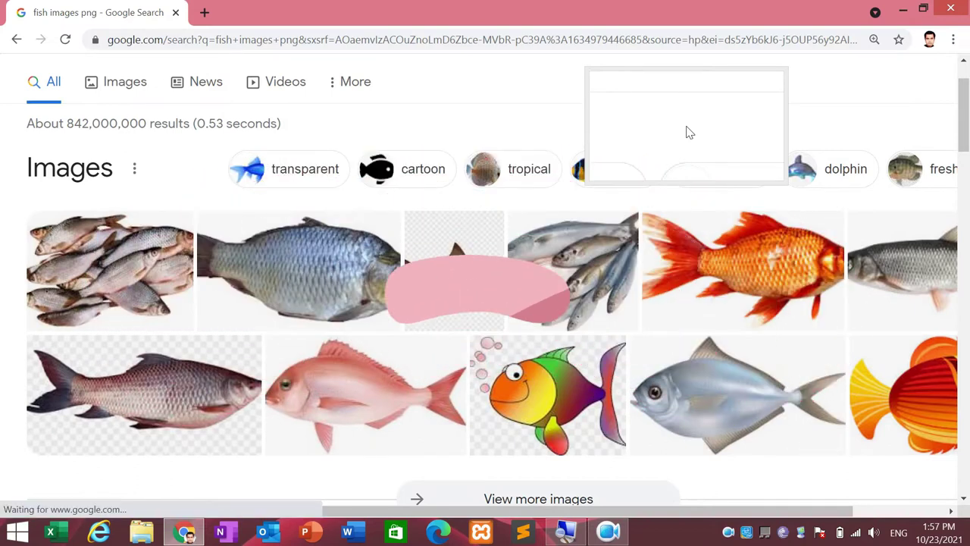
pyautogui.scroll(-2, 690, 133)
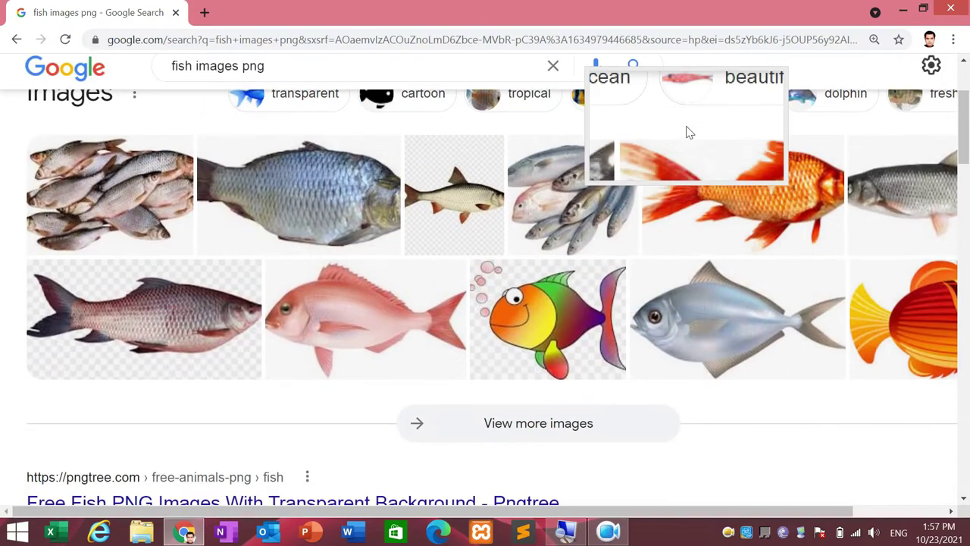
pyautogui.click(348, 333)
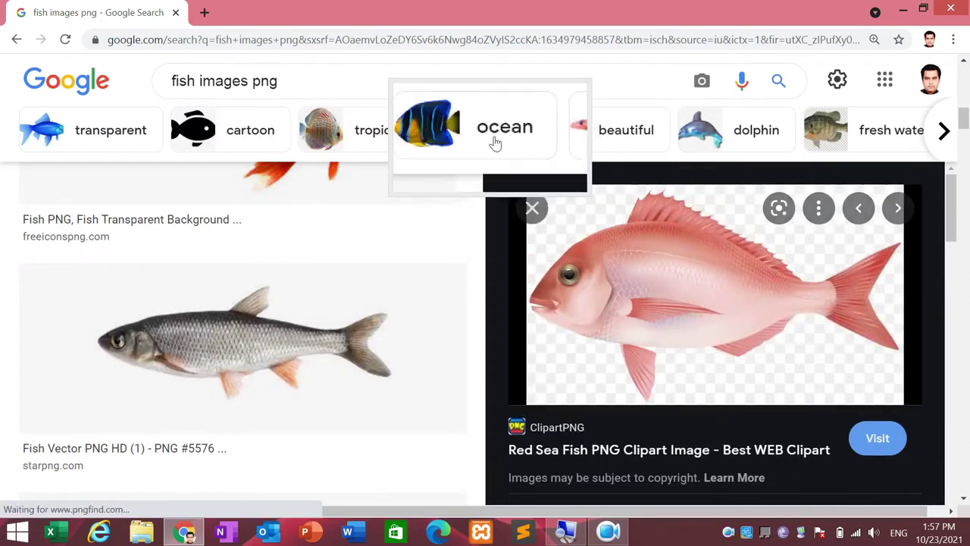
pyautogui.click(489, 132)
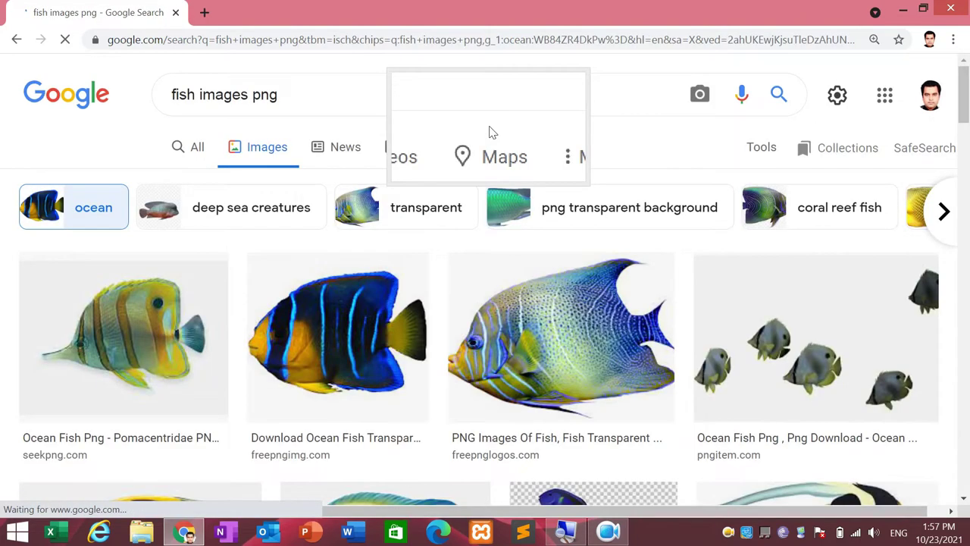
pyautogui.moveTo(338, 333)
pyautogui.click(345, 357)
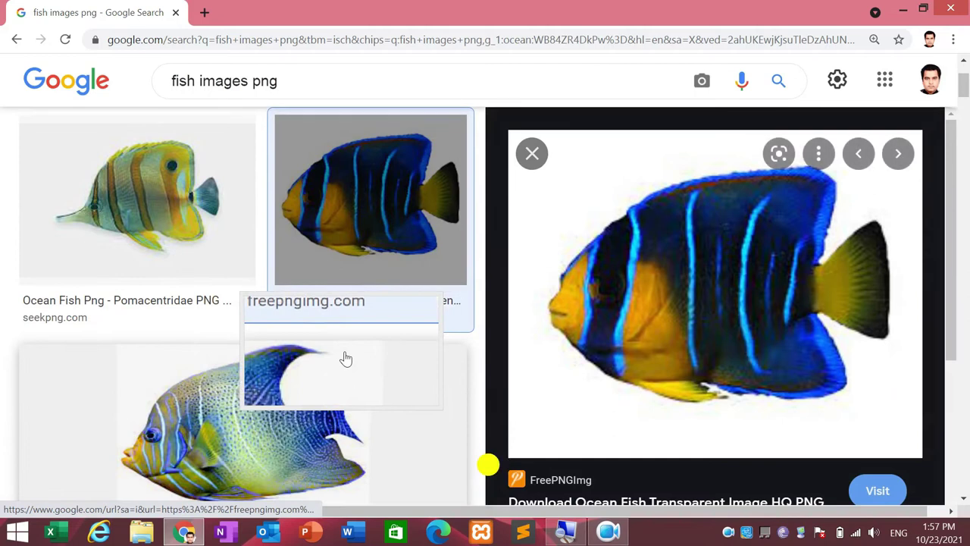
# Step: Save the blue striped fish image as a PNG
pyautogui.rightClick(741, 280)
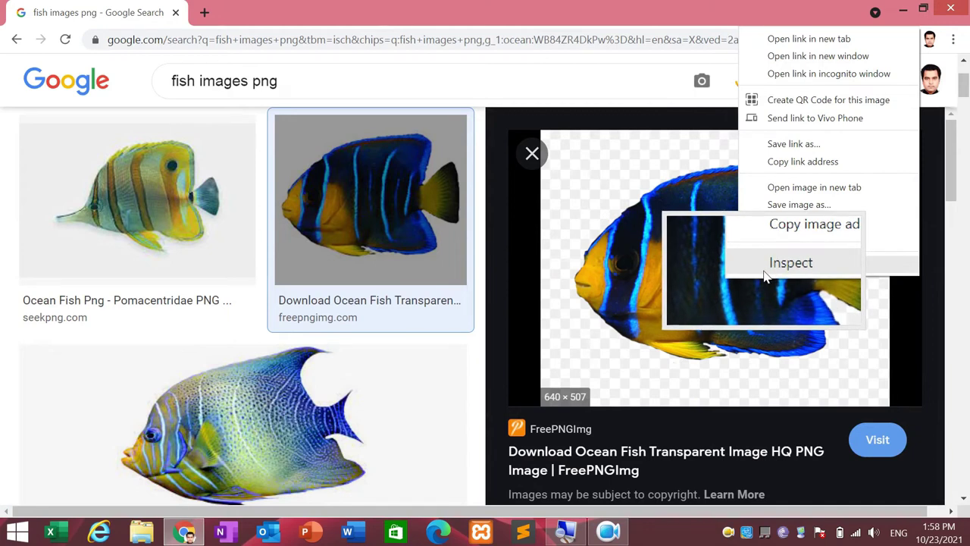
pyautogui.click(799, 209)
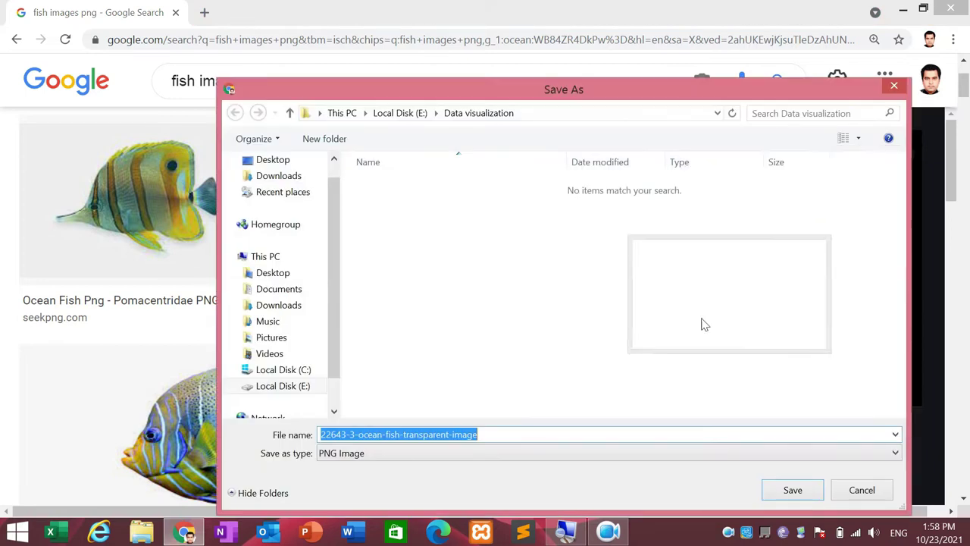
pyautogui.click(793, 489)
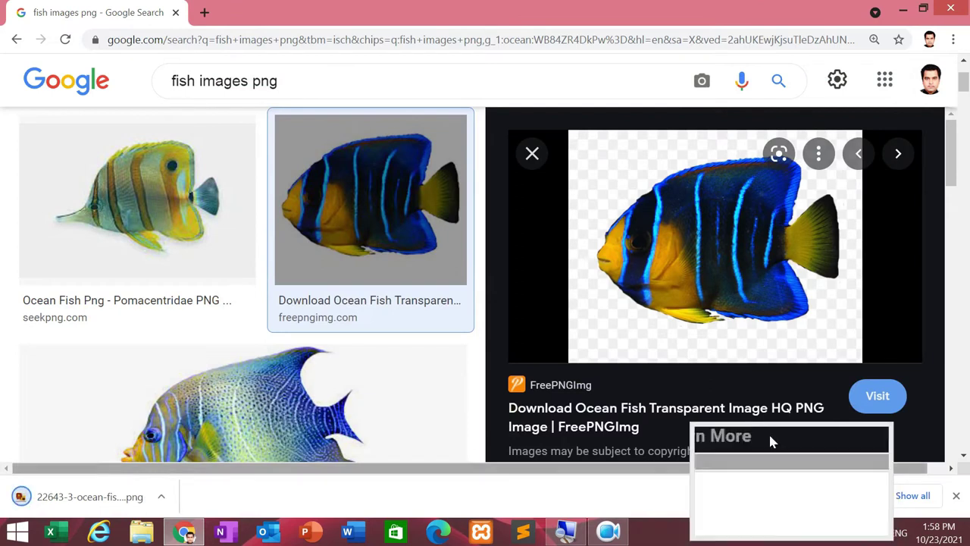
# Step: Preview the spotted angelfish and save it, which downloads fish-11834.html
pyautogui.click(109, 213)
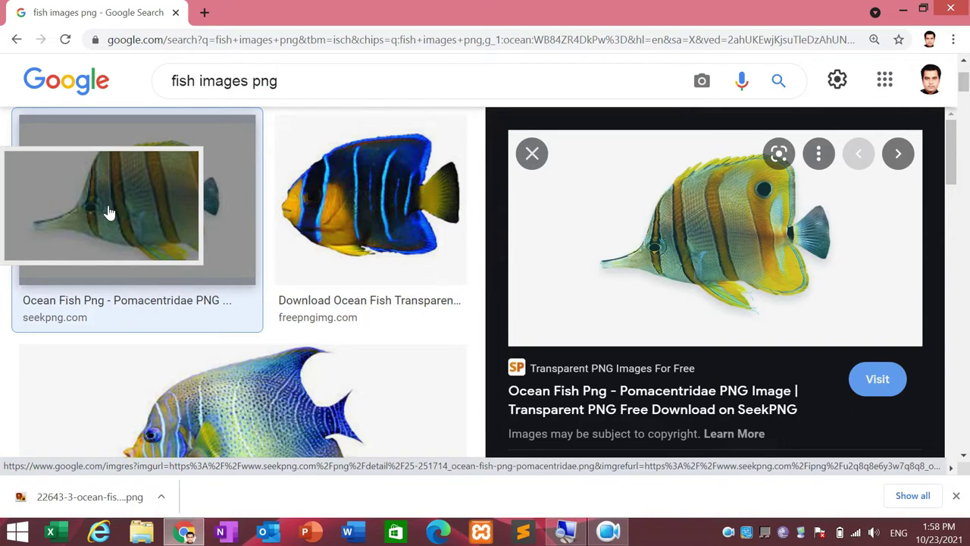
pyautogui.scroll(-2, 109, 213)
pyautogui.click(240, 297)
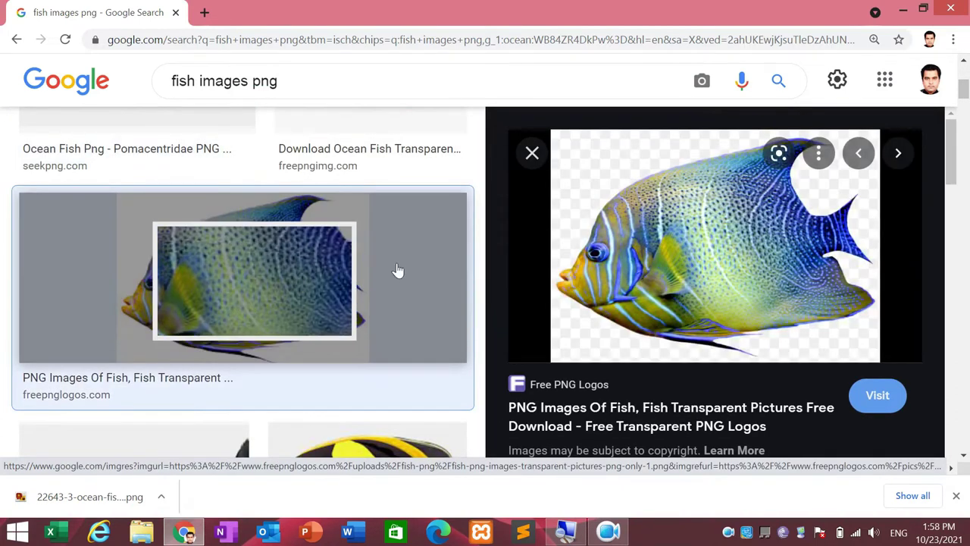
pyautogui.rightClick(724, 248)
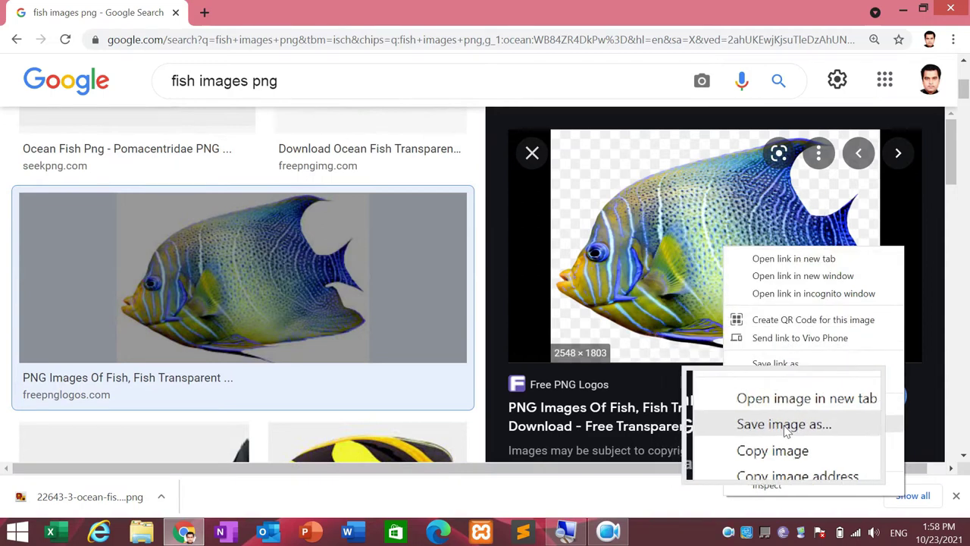
pyautogui.click(785, 429)
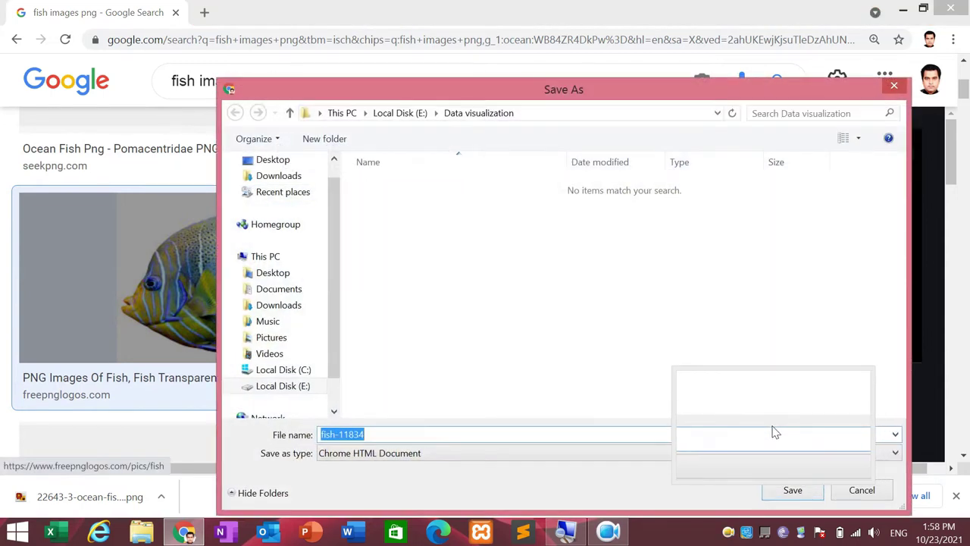
pyautogui.click(792, 491)
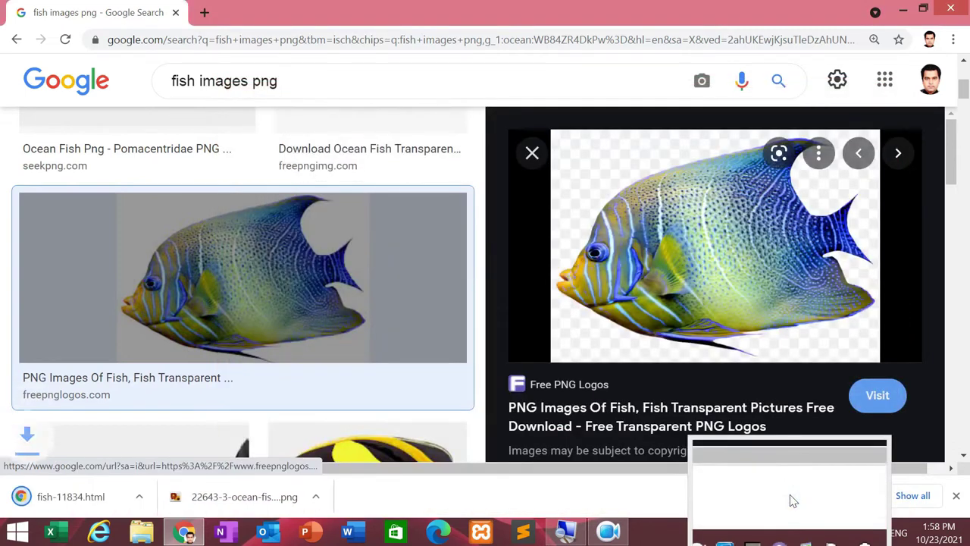
# Step: Start saving the angelfish again, then dismiss the repeated save
pyautogui.rightClick(729, 229)
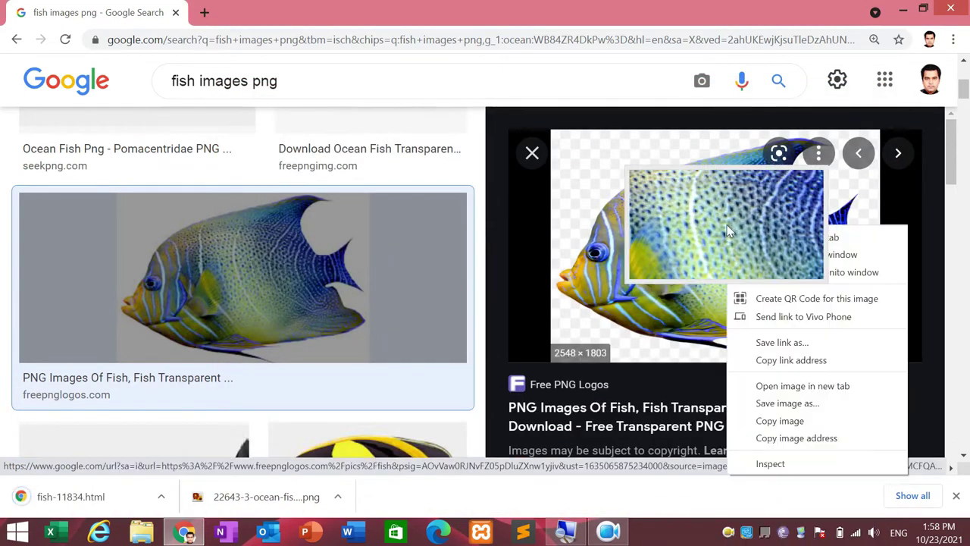
pyautogui.click(792, 407)
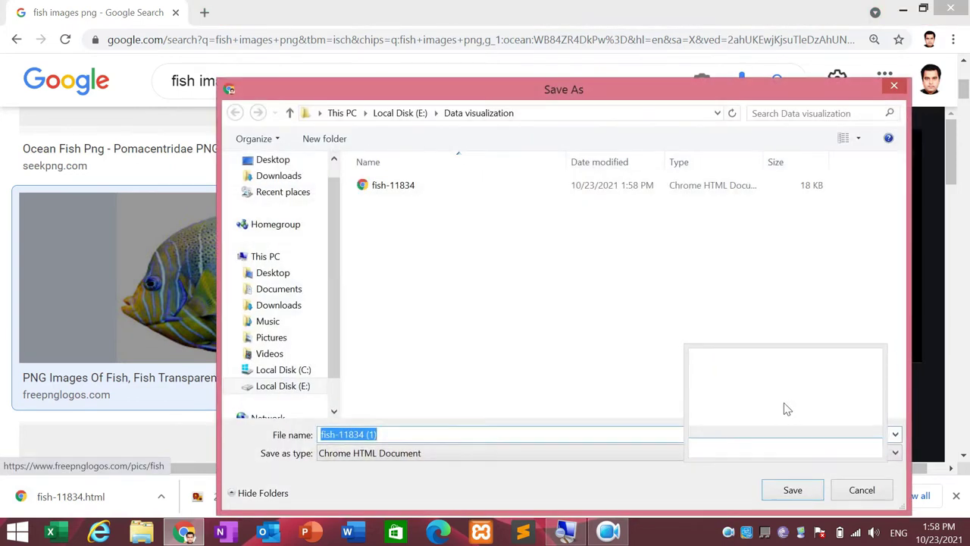
pyautogui.click(895, 86)
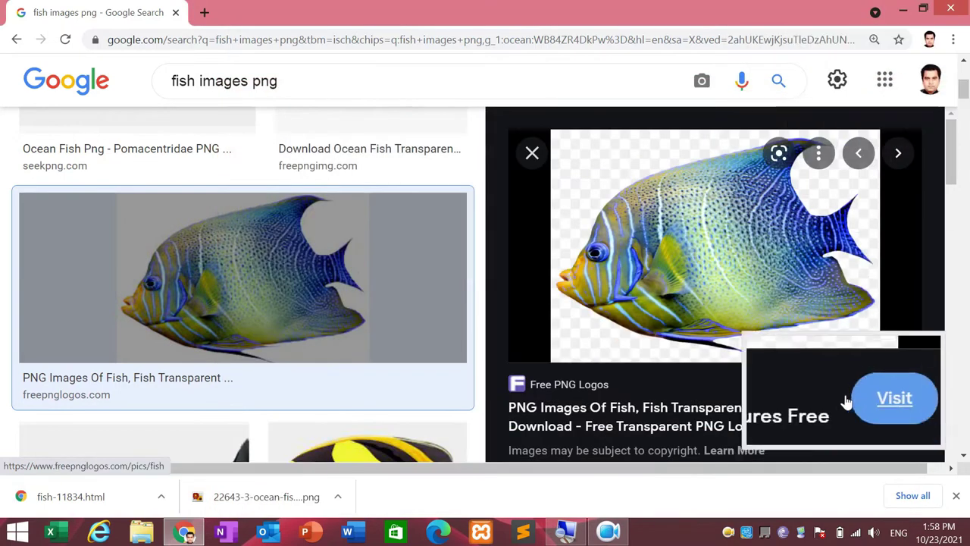
# Step: Save the tropical fish from the related images as a PNG
pyautogui.scroll(-3, 677, 353)
pyautogui.scroll(-3, 674, 353)
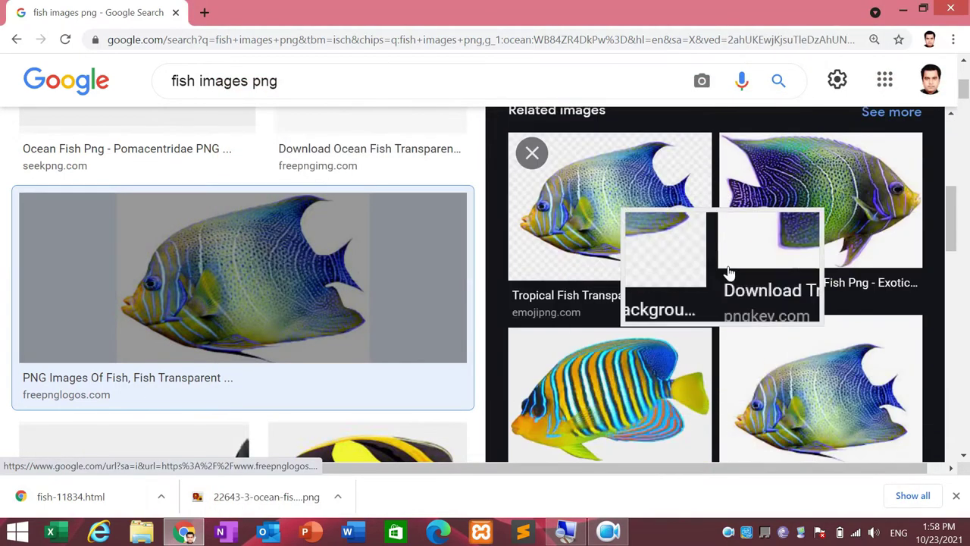
pyautogui.click(793, 212)
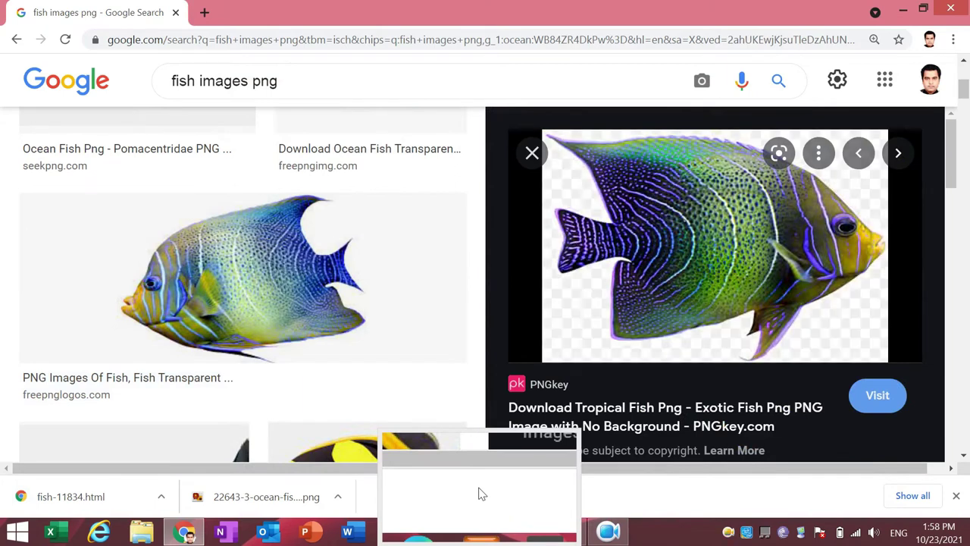
pyautogui.rightClick(698, 246)
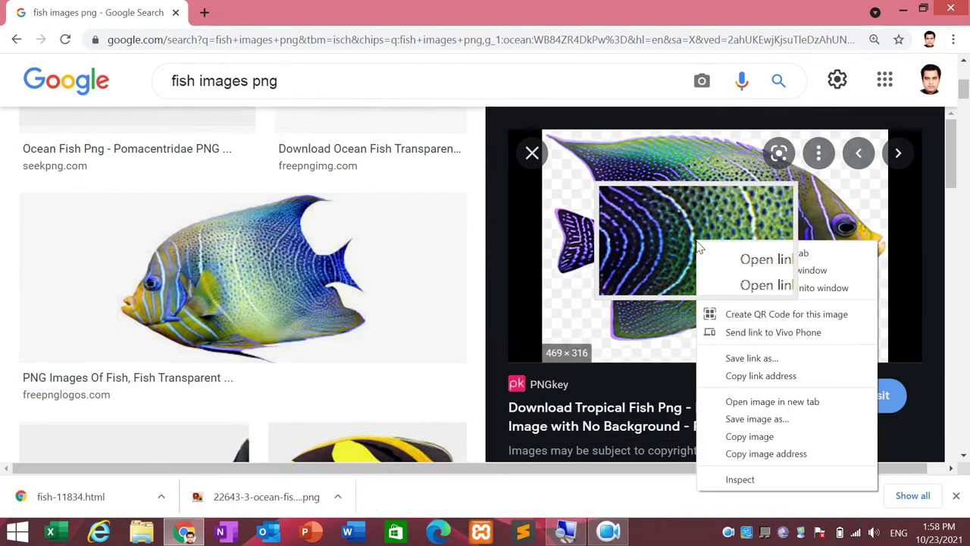
pyautogui.click(767, 426)
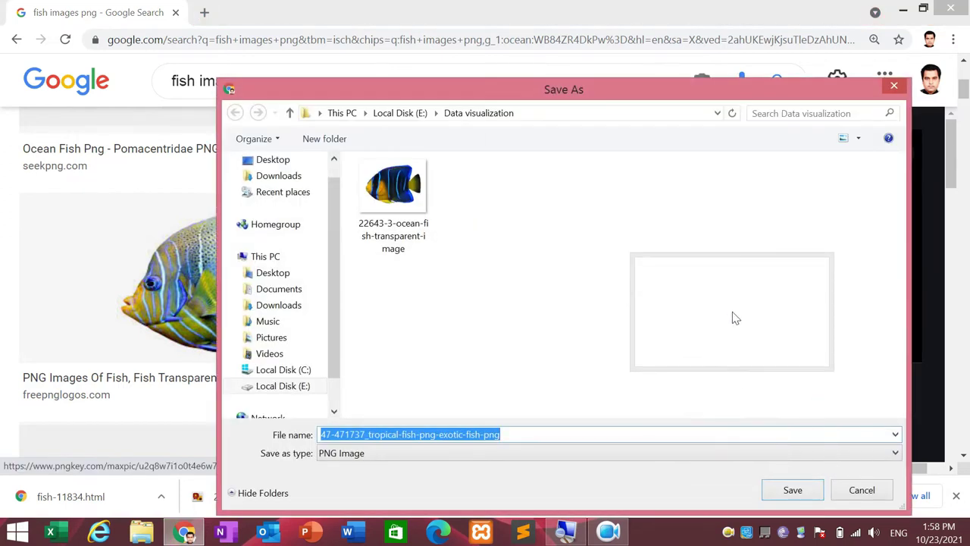
pyautogui.click(796, 493)
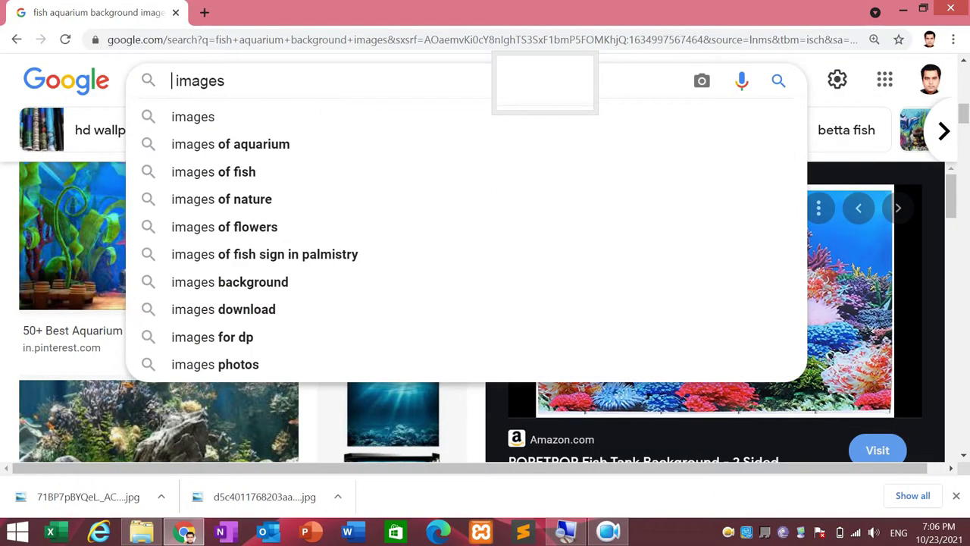
# Step: Change the search to 'bubbles images png' and run it
pyautogui.write('bubbles')
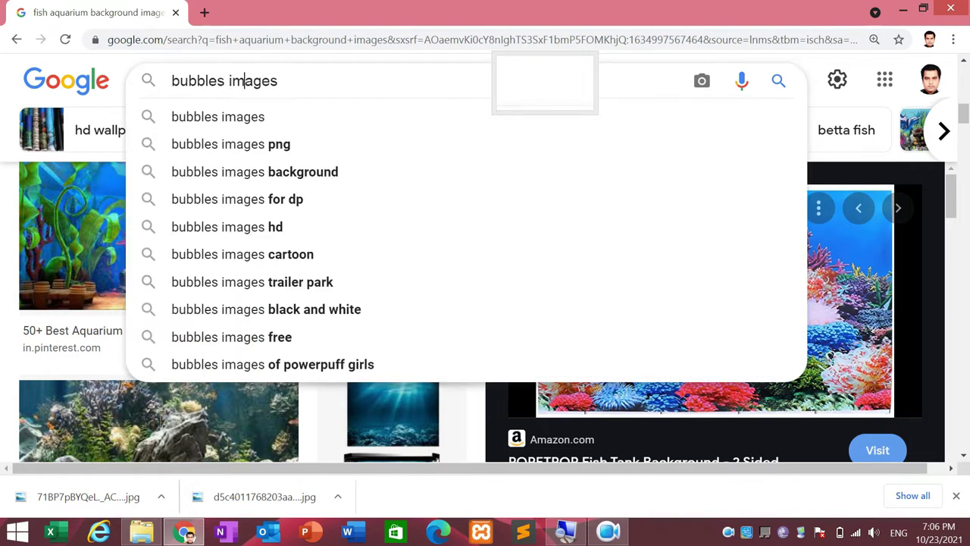
pyautogui.press('Right')
pyautogui.press('Down')
pyautogui.press('Down')
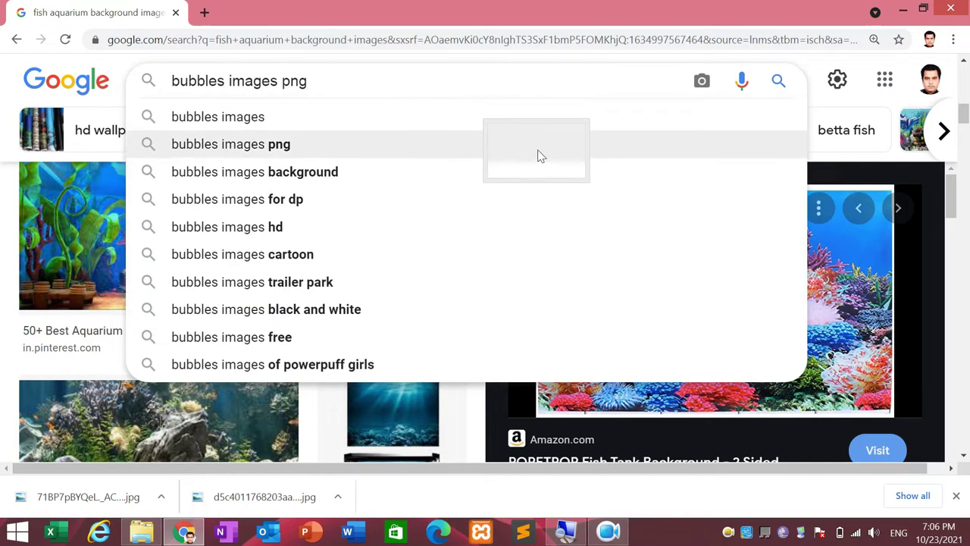
pyautogui.press('Return')
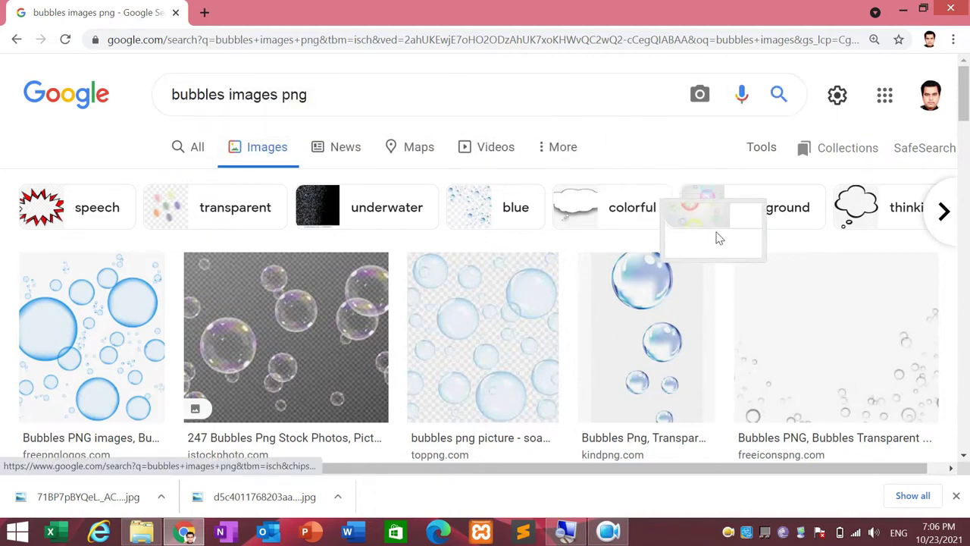
# Step: Save the PNGWing blue bubble image as a PNG into the Data visualization folder
pyautogui.scroll(-3, 720, 238)
pyautogui.scroll(-3, 719, 238)
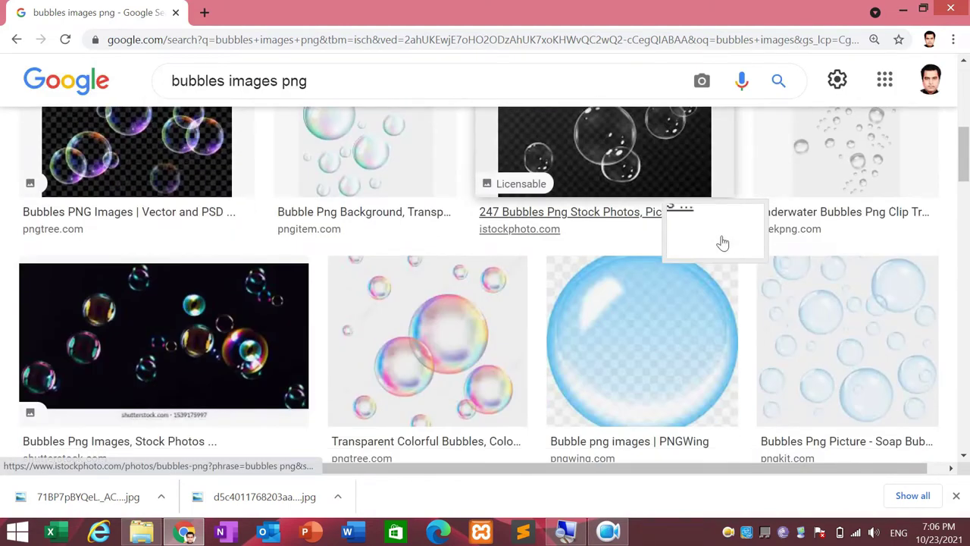
pyautogui.click(677, 356)
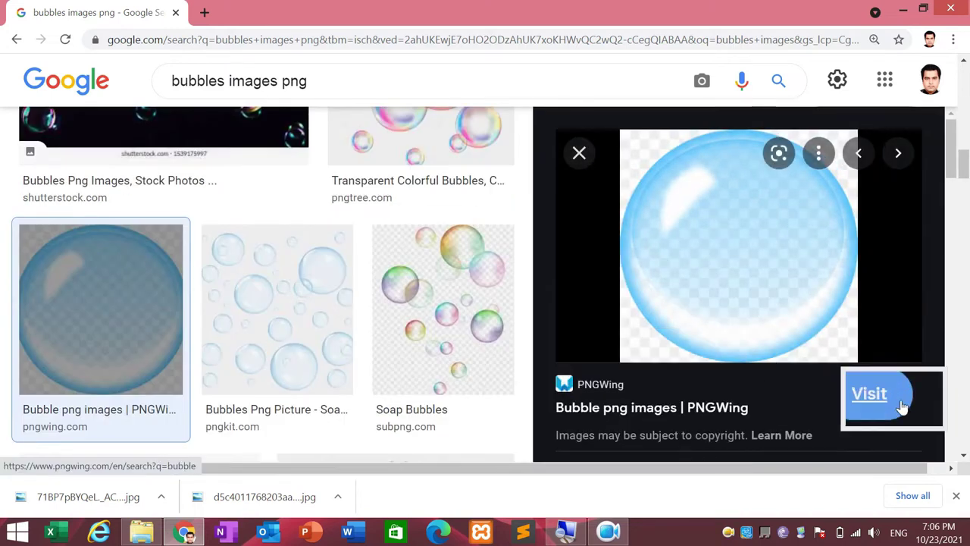
pyautogui.rightClick(783, 248)
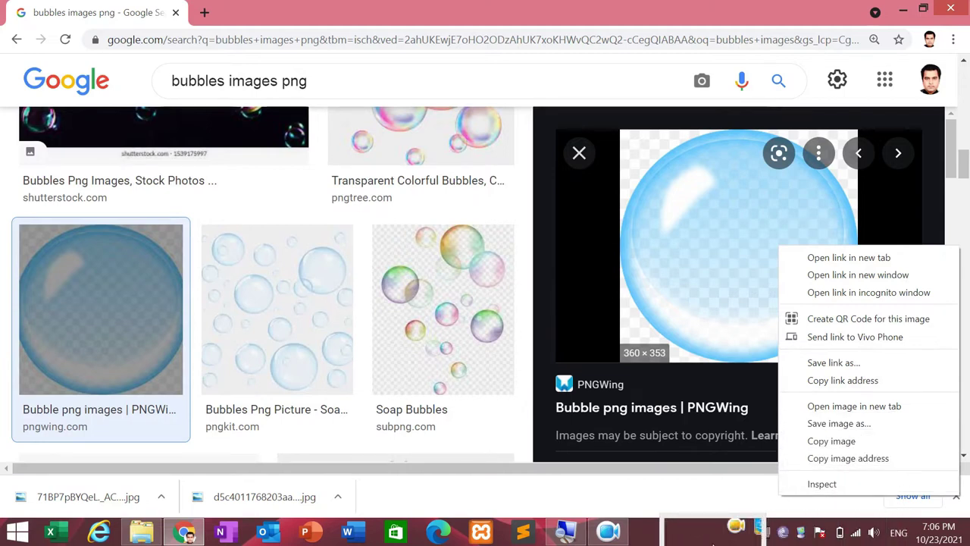
pyautogui.click(835, 425)
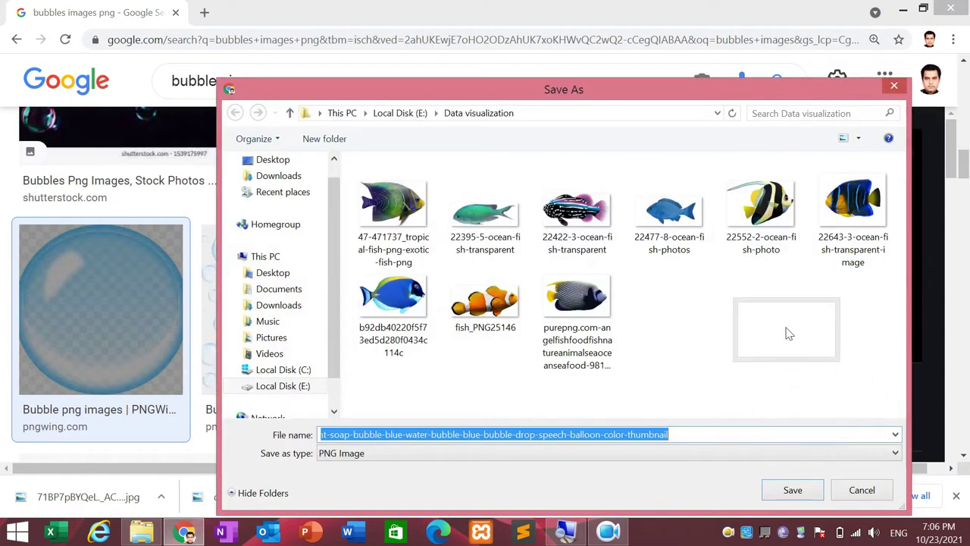
pyautogui.click(811, 493)
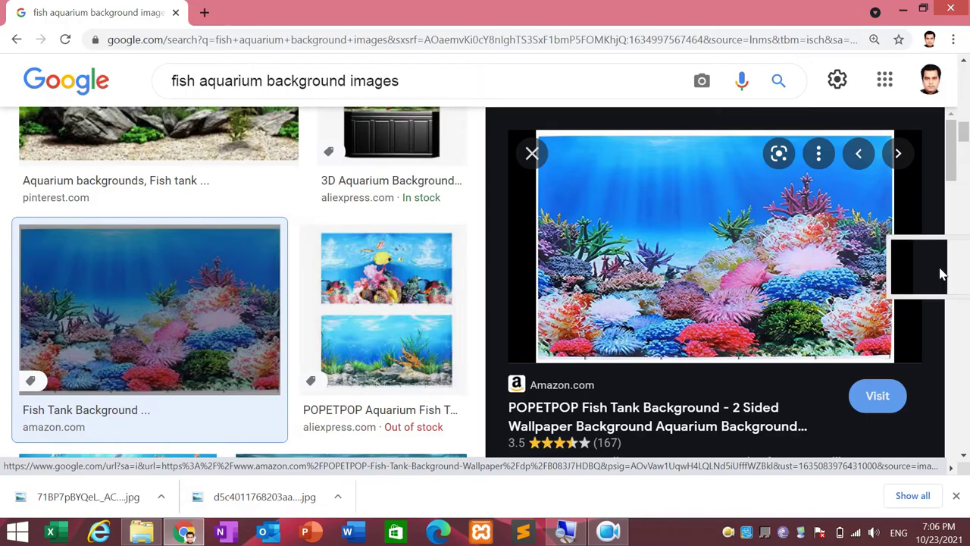
# Step: Scroll back through the fish aquarium background results
pyautogui.scroll(2, 303, 280)
pyautogui.moveTo(939, 274)
pyautogui.mouseDown()
pyautogui.moveTo(303, 280)
pyautogui.moveTo(436, 85)
pyautogui.mouseUp()
pyautogui.scroll(2, 303, 280)
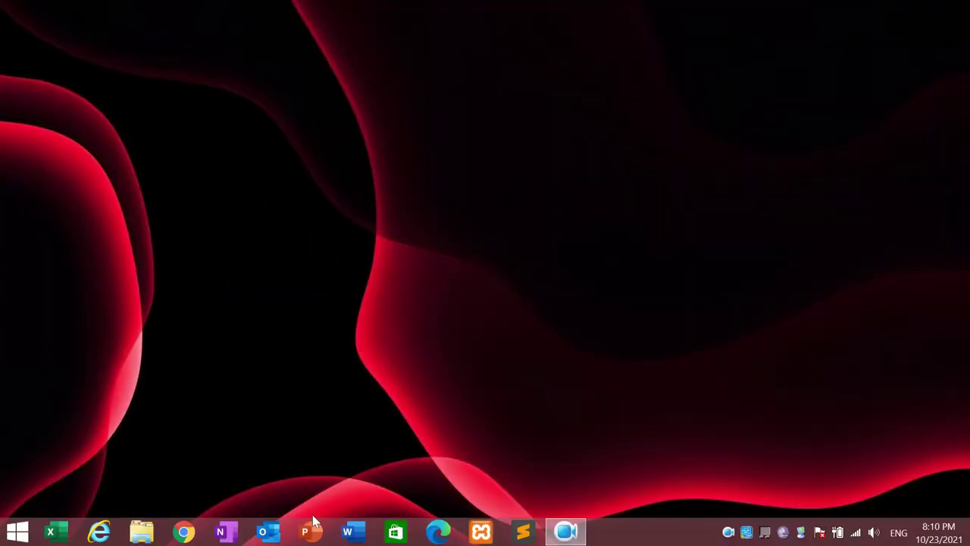
# Step: Start a blank PowerPoint presentation and delete the title and subtitle placeholders
pyautogui.click(317, 535)
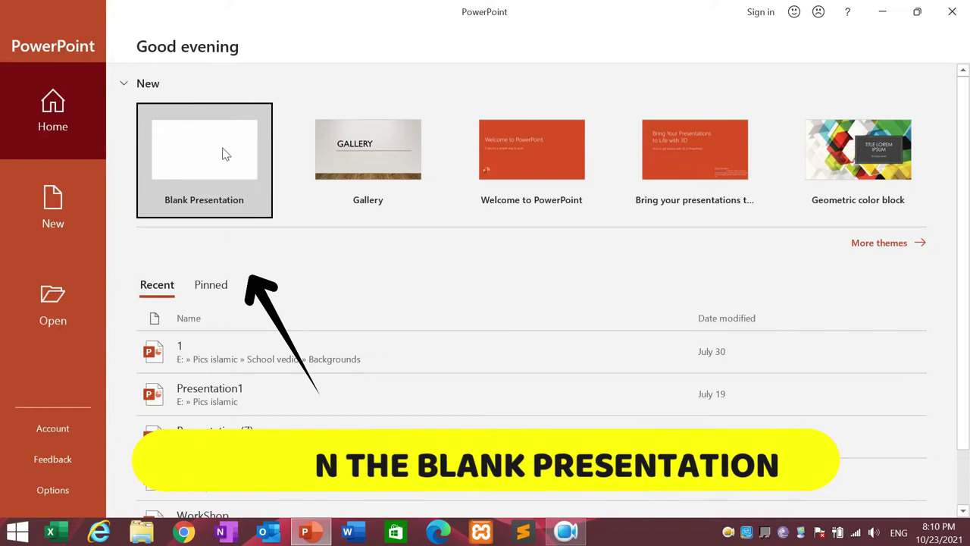
pyautogui.click(223, 154)
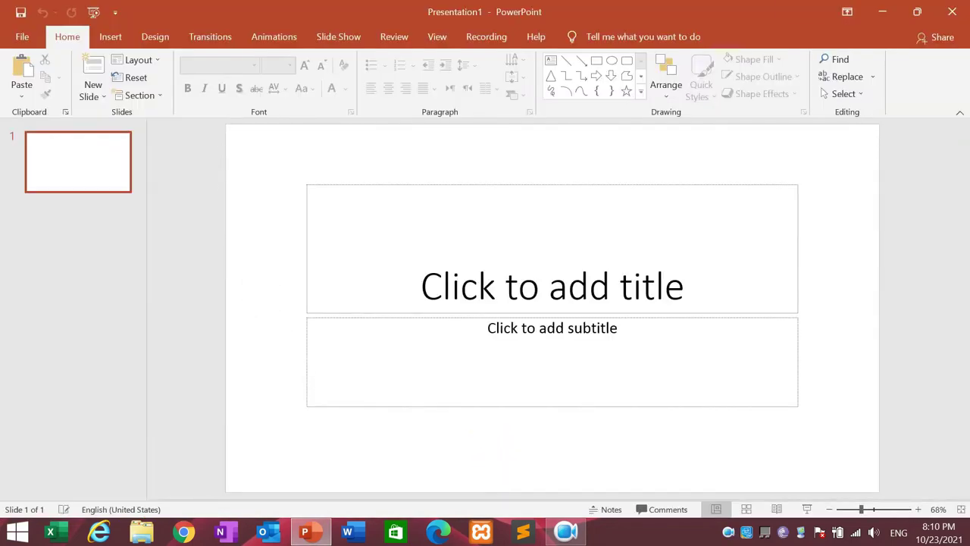
pyautogui.click(521, 191)
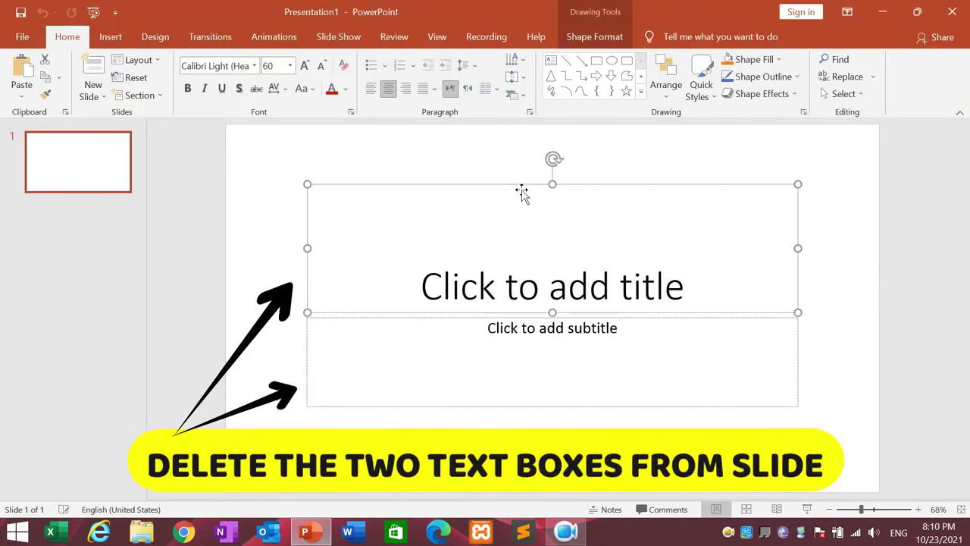
pyautogui.press('Delete')
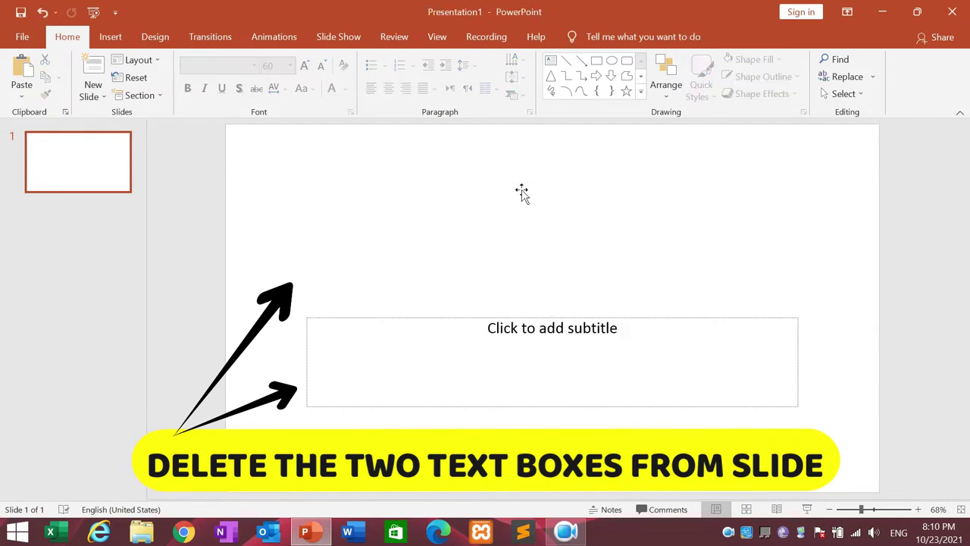
pyautogui.click(474, 321)
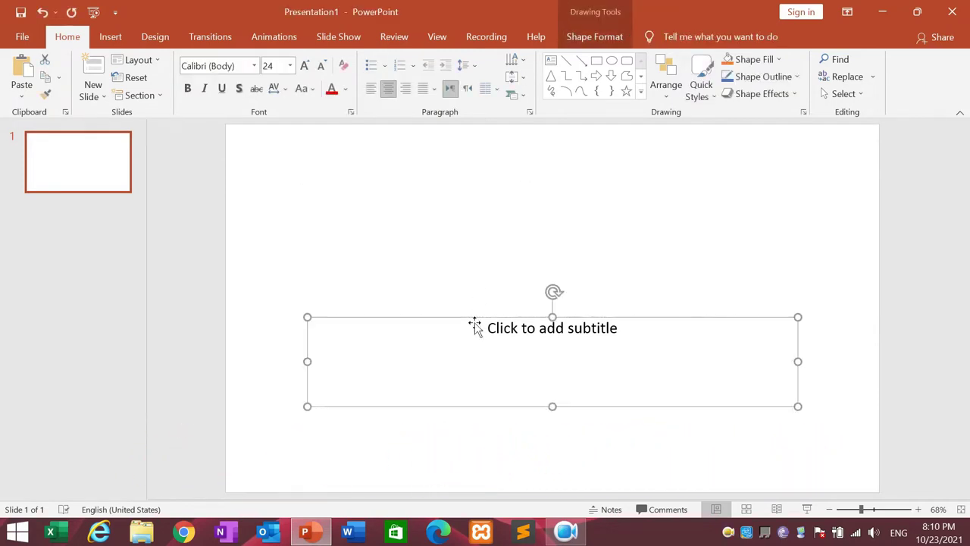
pyautogui.press('Delete')
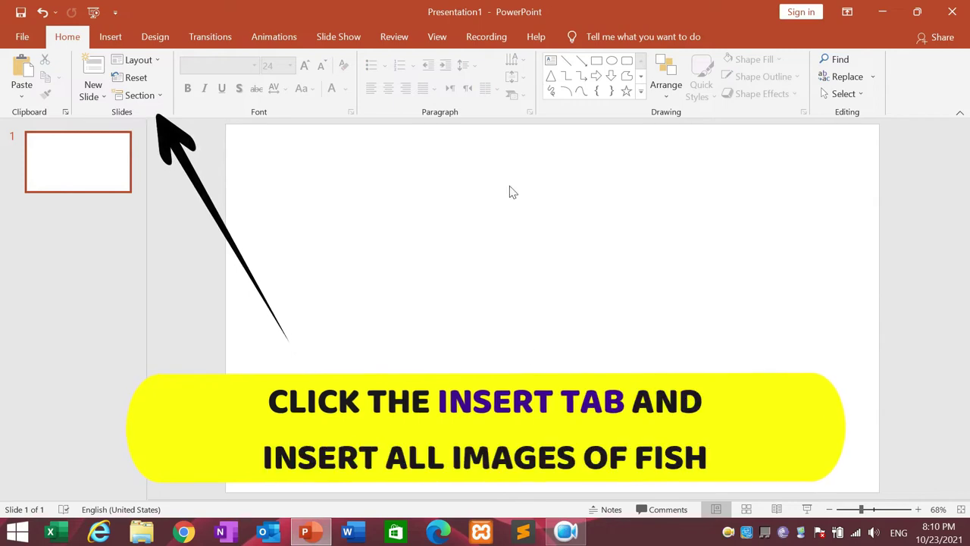
# Step: Choose Insert > Pictures > This Device
pyautogui.click(107, 38)
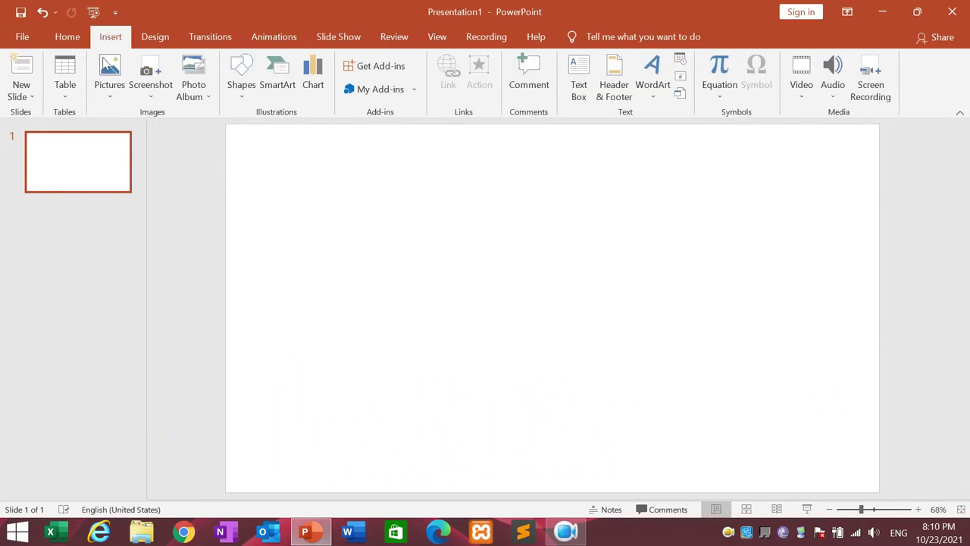
pyautogui.click(111, 87)
pyautogui.click(126, 135)
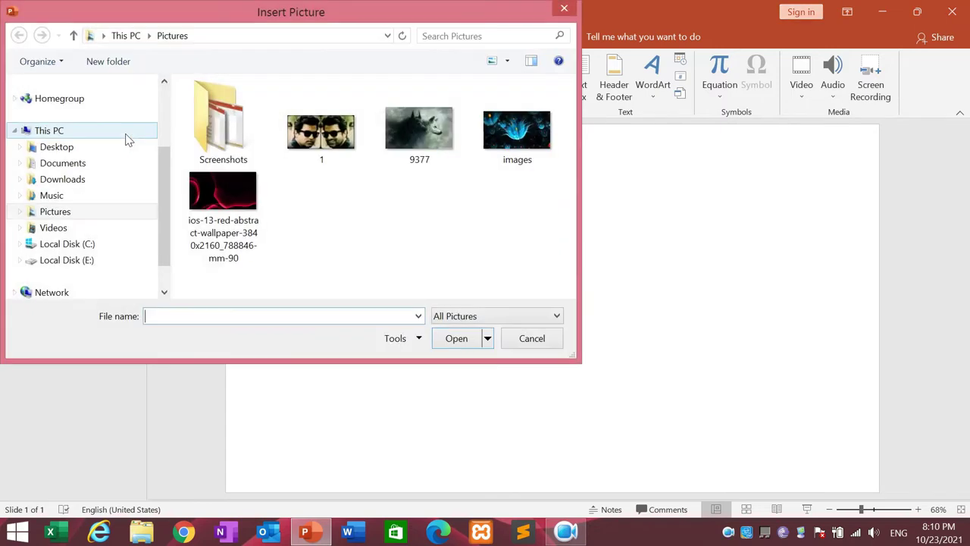
# Step: Open the Data visualization folder on Local Disk (E:)
pyautogui.click(82, 260)
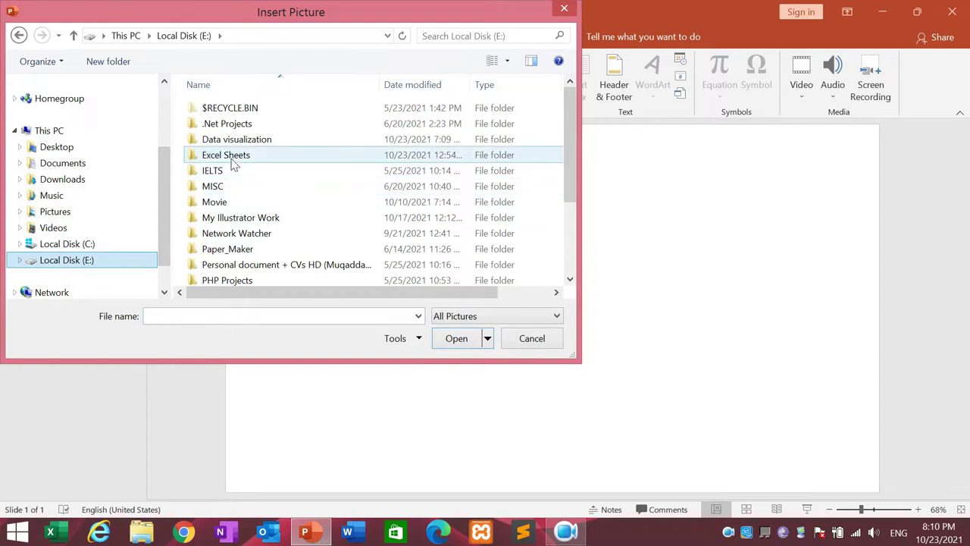
pyautogui.click(235, 142)
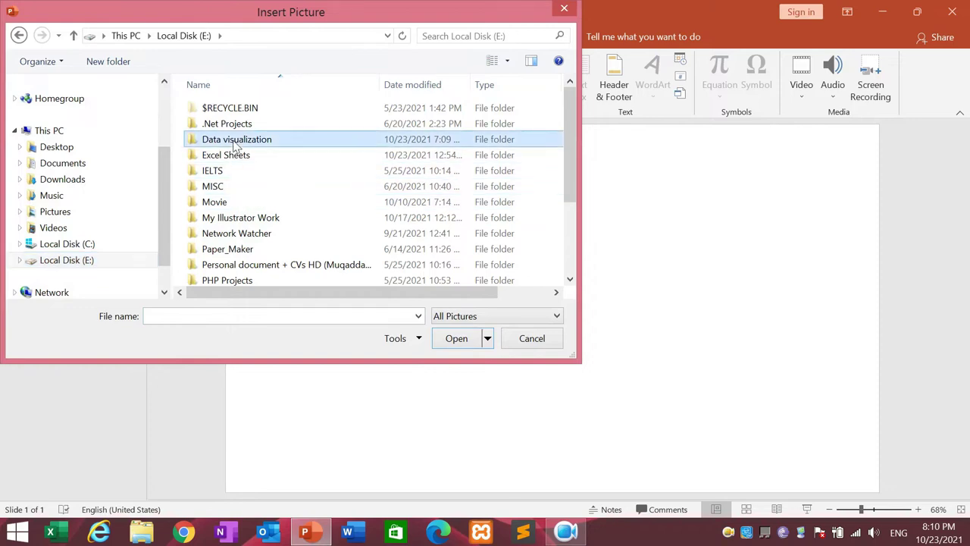
pyautogui.doubleClick(331, 144)
# Step: Select all the fish images, including striped, blue, clownfish and angelfish, and insert them
pyautogui.click(219, 103)
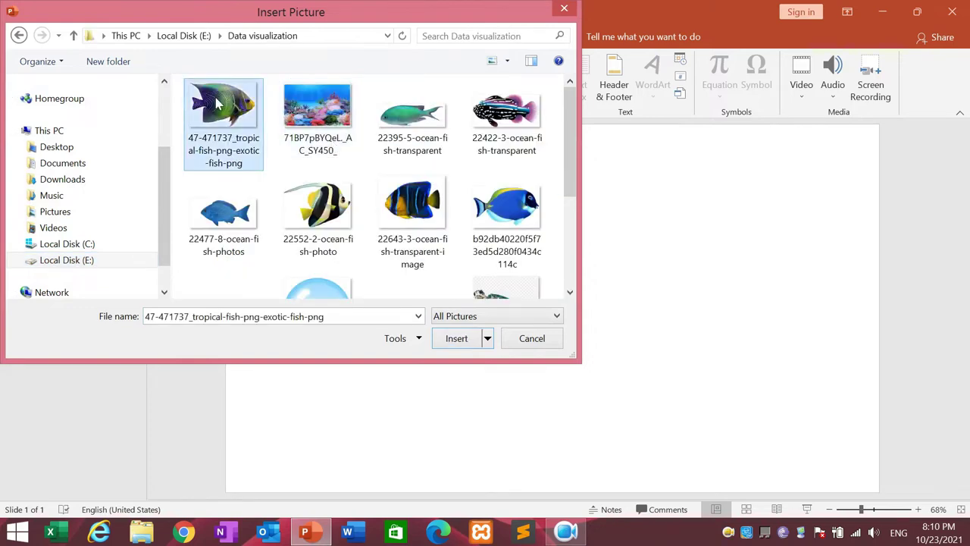
pyautogui.keyDown('ctrl'); pyautogui.click(412, 114); pyautogui.keyUp('ctrl')
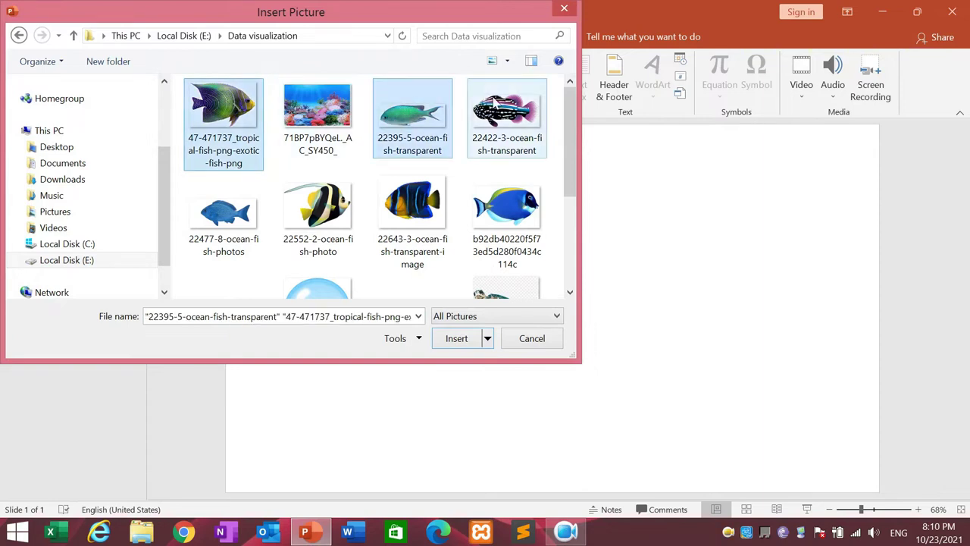
pyautogui.keyDown('ctrl'); pyautogui.click(506, 114); pyautogui.keyUp('ctrl')
pyautogui.keyDown('ctrl'); pyautogui.click(506, 209); pyautogui.keyUp('ctrl')
pyautogui.keyDown('ctrl'); pyautogui.click(431, 217); pyautogui.keyUp('ctrl')
pyautogui.keyDown('ctrl'); pyautogui.click(319, 208); pyautogui.keyUp('ctrl')
pyautogui.keyDown('ctrl'); pyautogui.click(223, 209); pyautogui.keyUp('ctrl')
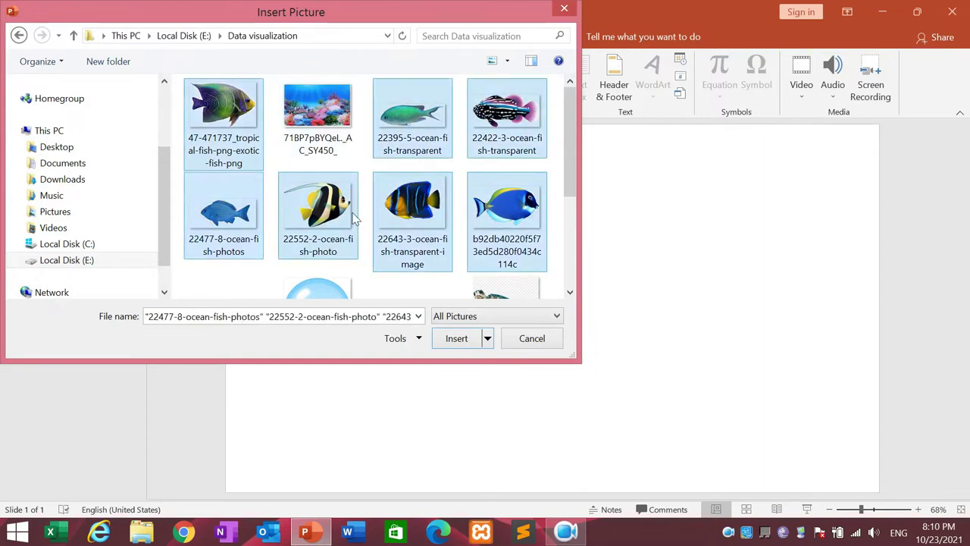
pyautogui.scroll(-2, 576, 197)
pyautogui.scroll(-1, 580, 227)
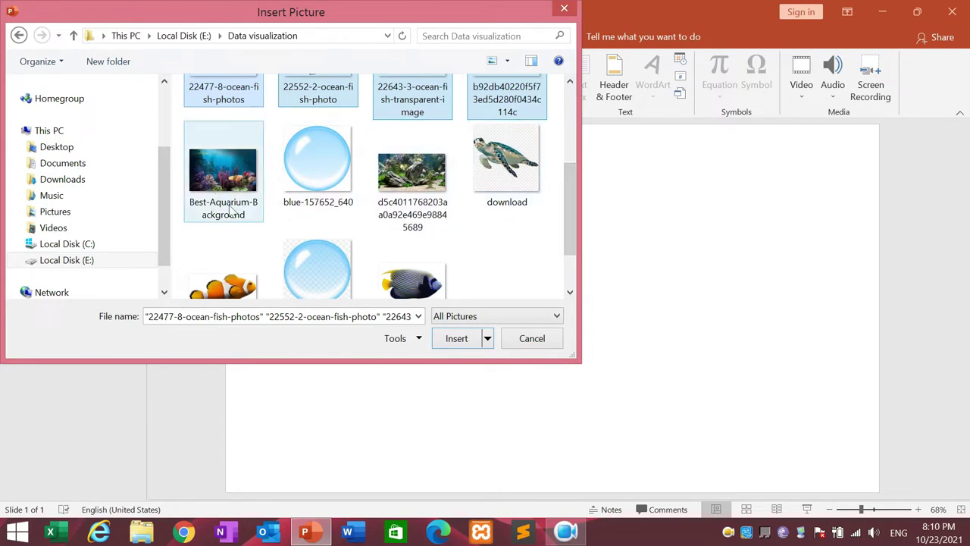
pyautogui.click(413, 282)
pyautogui.keyDown('ctrl'); pyautogui.click(225, 242); pyautogui.keyUp('ctrl')
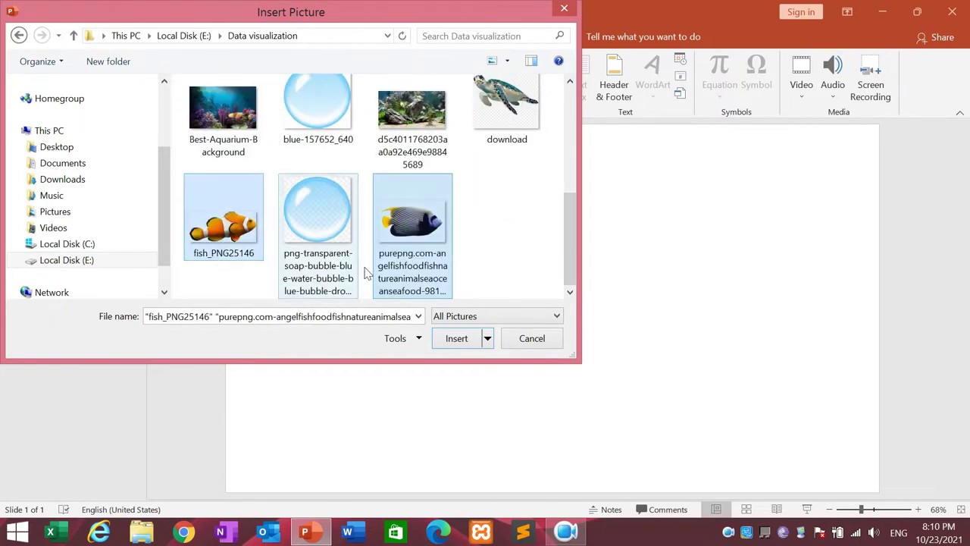
pyautogui.click(449, 345)
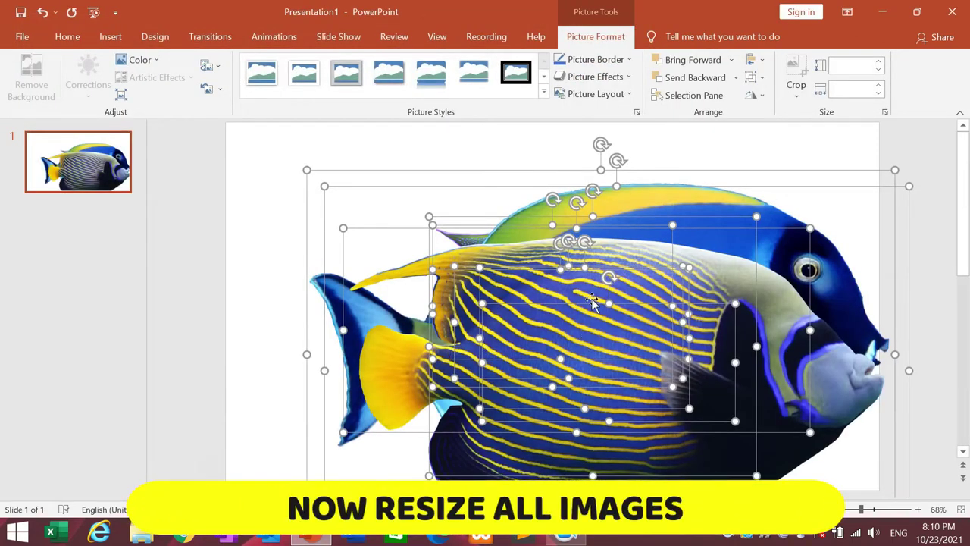
# Step: Shrink all the selected fish pictures together into a small cluster at the bottom-right
pyautogui.moveTo(373, 219); pyautogui.dragTo(650, 388)
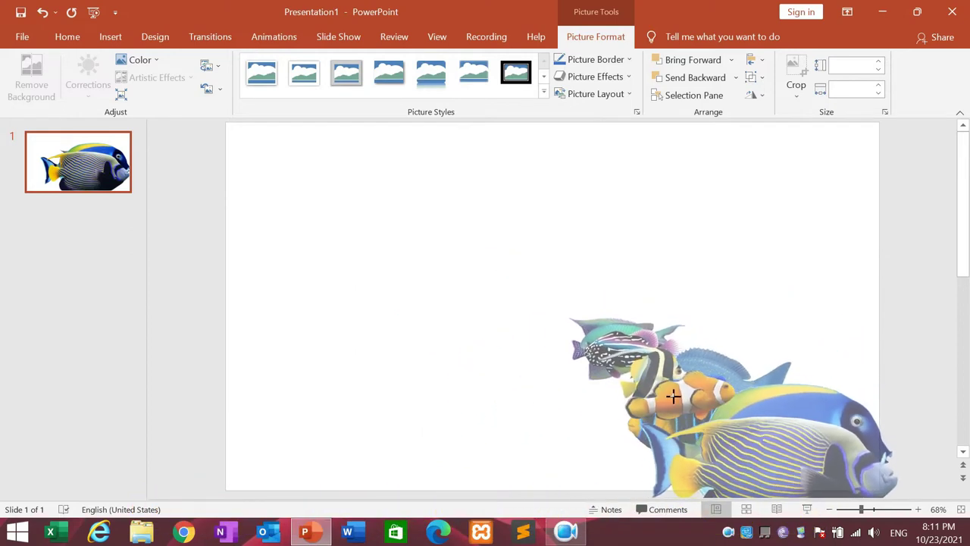
pyautogui.moveTo(650, 388); pyautogui.dragTo(780, 448)
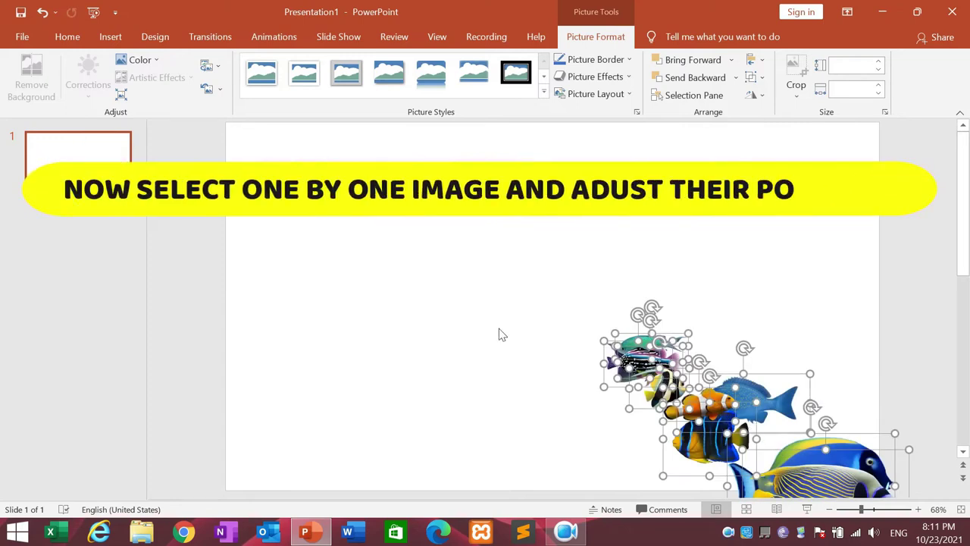
pyautogui.click(450, 314)
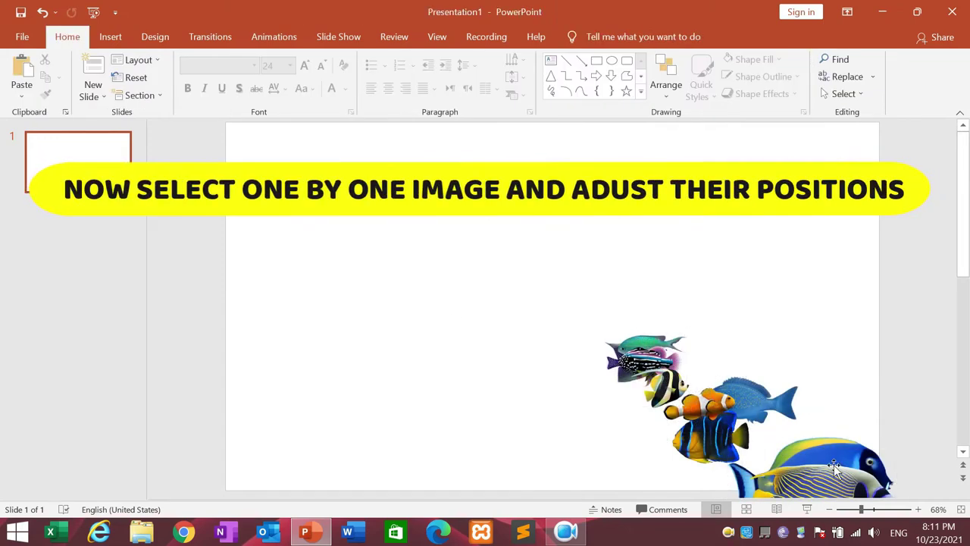
# Step: Shrink the striped angelfish and move it to the slide's lower-left edge, then shift a blue fish right
pyautogui.moveTo(833, 462); pyautogui.dragTo(307, 368)
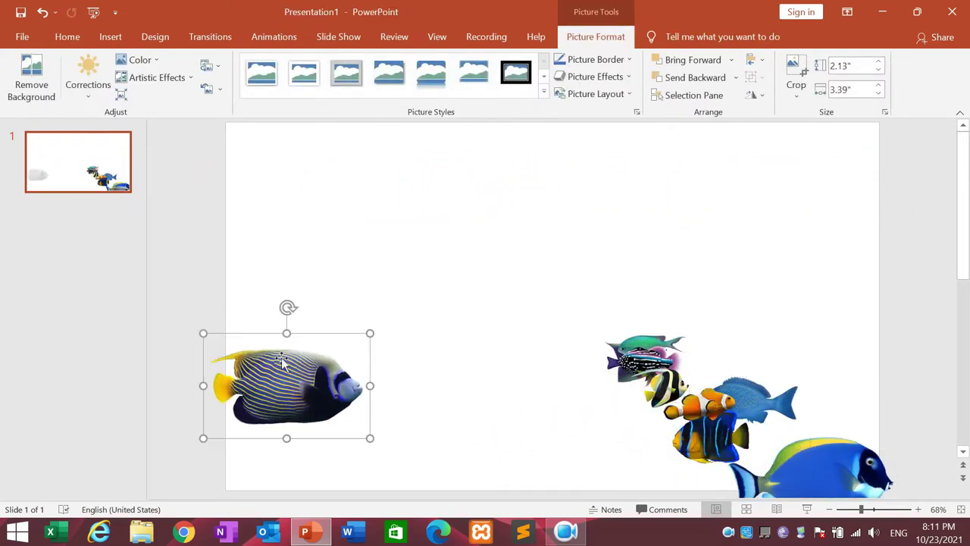
pyautogui.moveTo(332, 431); pyautogui.dragTo(294, 447)
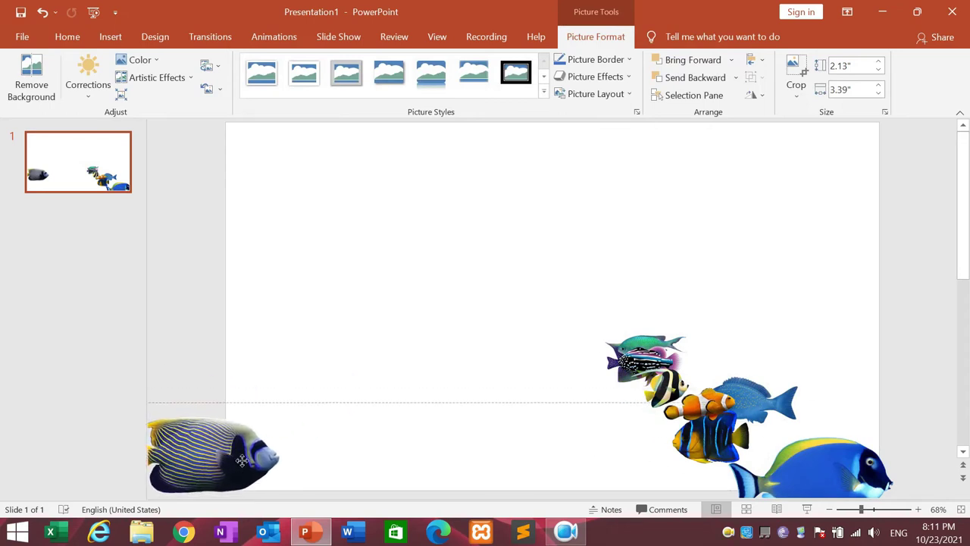
pyautogui.moveTo(190, 390)
pyautogui.mouseDown()
pyautogui.moveTo(256, 429)
pyautogui.moveTo(245, 423)
pyautogui.mouseUp()
pyautogui.moveTo(308, 457); pyautogui.dragTo(215, 476)
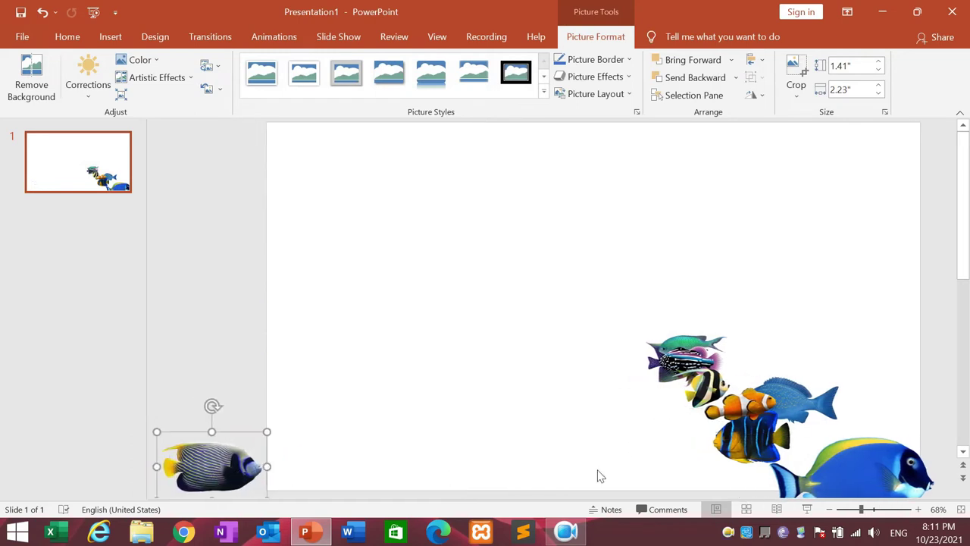
pyautogui.moveTo(820, 424); pyautogui.dragTo(853, 357)
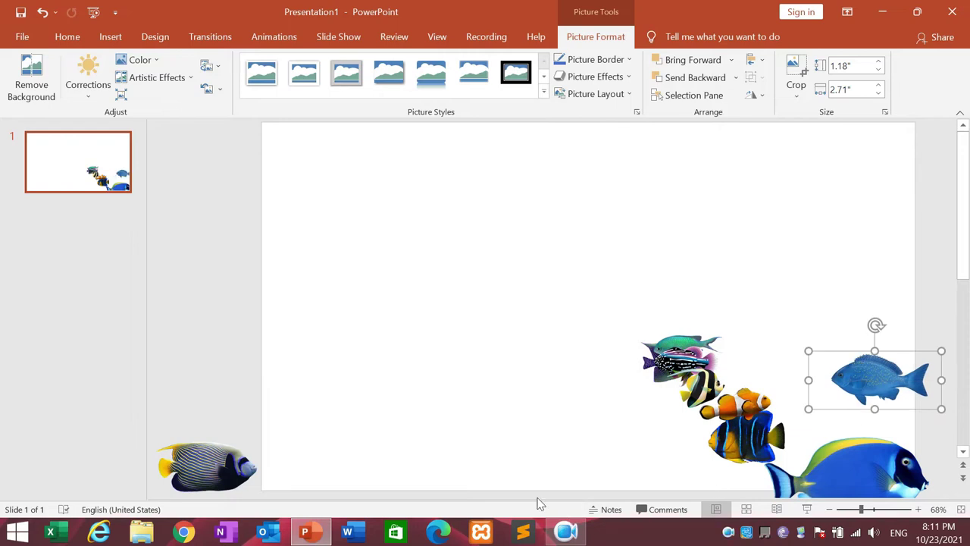
pyautogui.click(573, 500)
# Step: Move the small blue fish to the right edge and shrink the blue tang beside the left edge
pyautogui.scroll(-2, 583, 491)
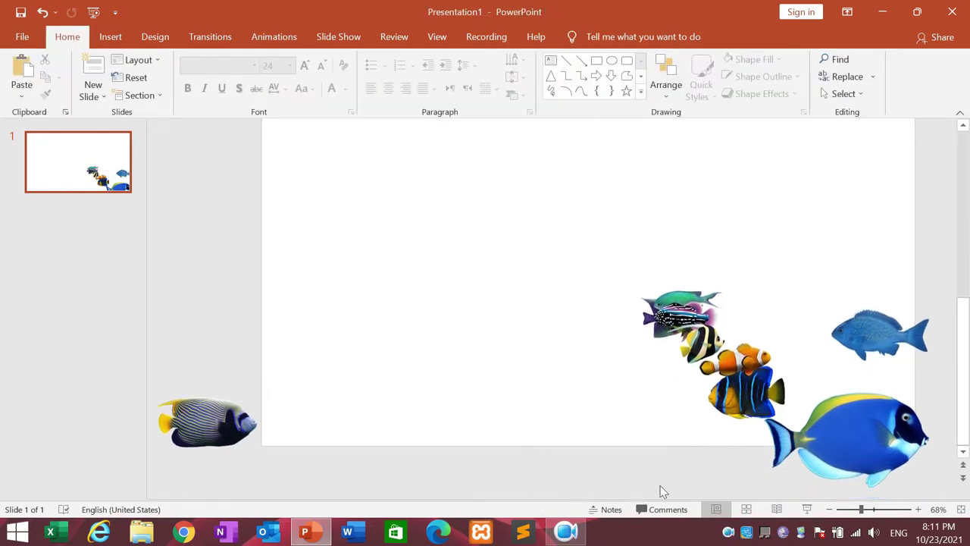
pyautogui.moveTo(870, 363); pyautogui.dragTo(960, 347)
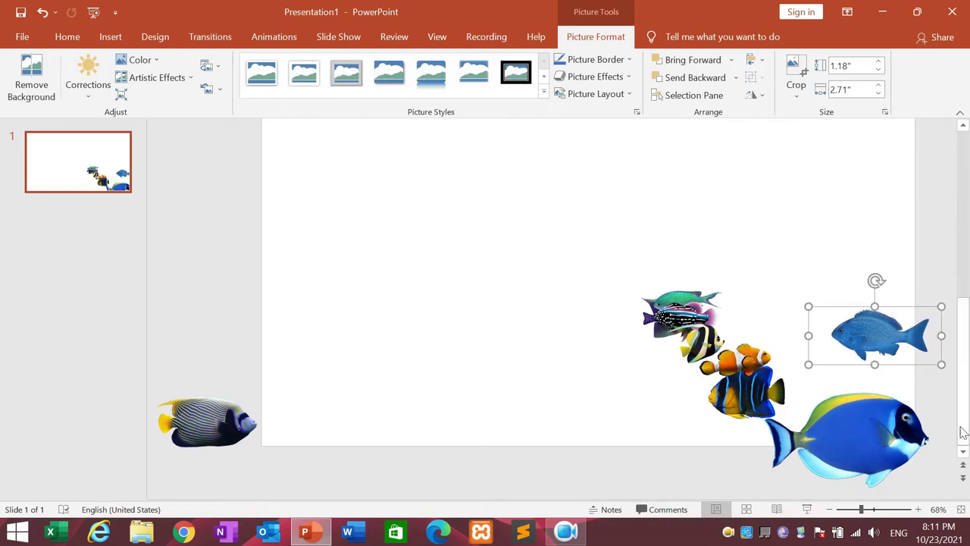
pyautogui.moveTo(879, 443)
pyautogui.mouseDown()
pyautogui.moveTo(211, 334)
pyautogui.moveTo(290, 388)
pyautogui.moveTo(196, 340)
pyautogui.moveTo(242, 364)
pyautogui.mouseUp()
pyautogui.moveTo(299, 382)
pyautogui.mouseDown()
pyautogui.moveTo(229, 381)
pyautogui.moveTo(196, 398)
pyautogui.mouseUp()
# Step: Shrink the blue angelfish and place it, the small angelfish and a blue fish beyond the right side
pyautogui.moveTo(773, 423); pyautogui.dragTo(854, 427)
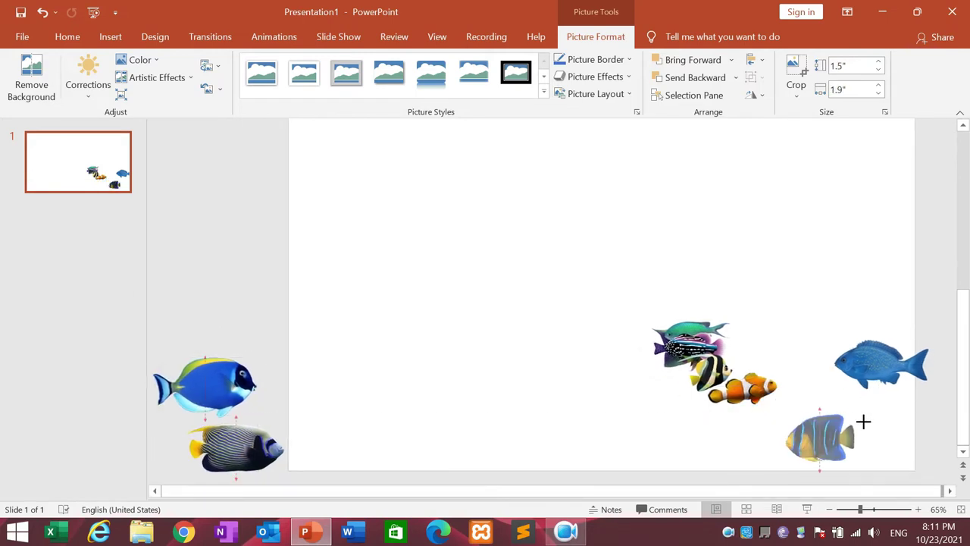
pyautogui.moveTo(872, 407)
pyautogui.mouseDown()
pyautogui.moveTo(843, 422)
pyautogui.moveTo(949, 453)
pyautogui.mouseUp()
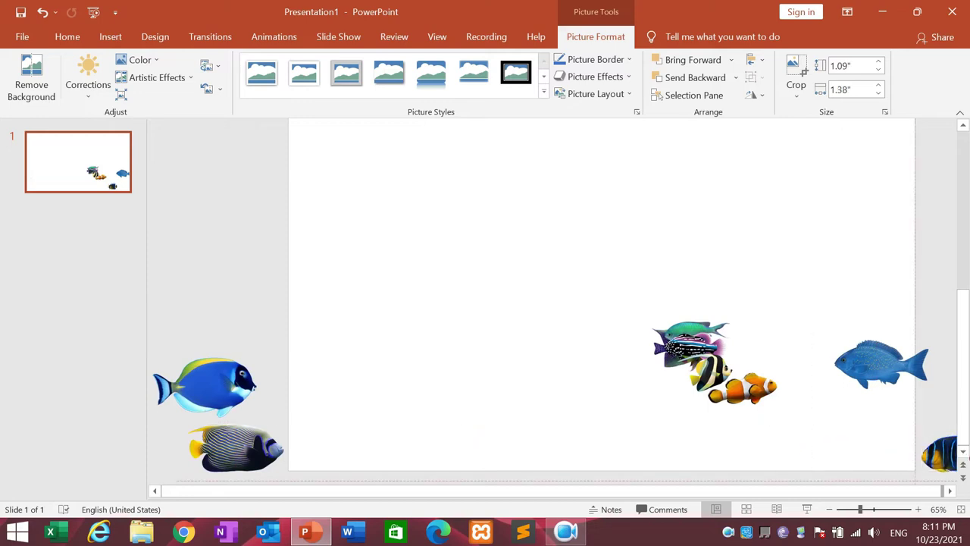
pyautogui.press('Escape')
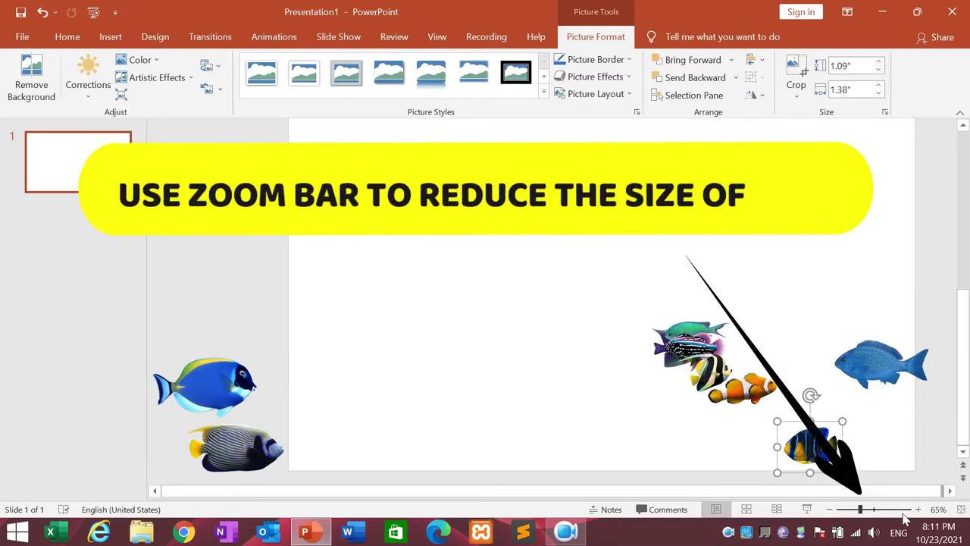
pyautogui.moveTo(869, 516); pyautogui.dragTo(847, 514)
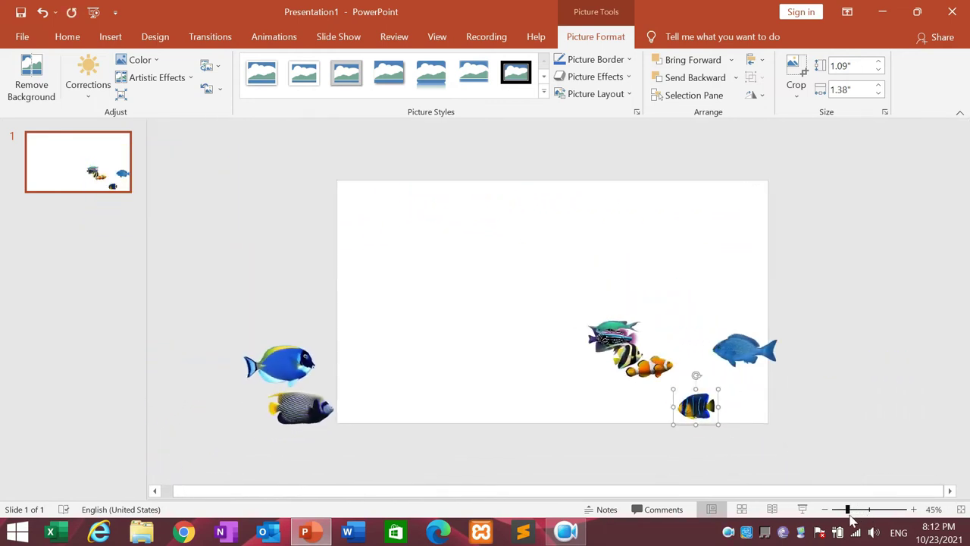
pyautogui.moveTo(690, 419); pyautogui.dragTo(802, 418)
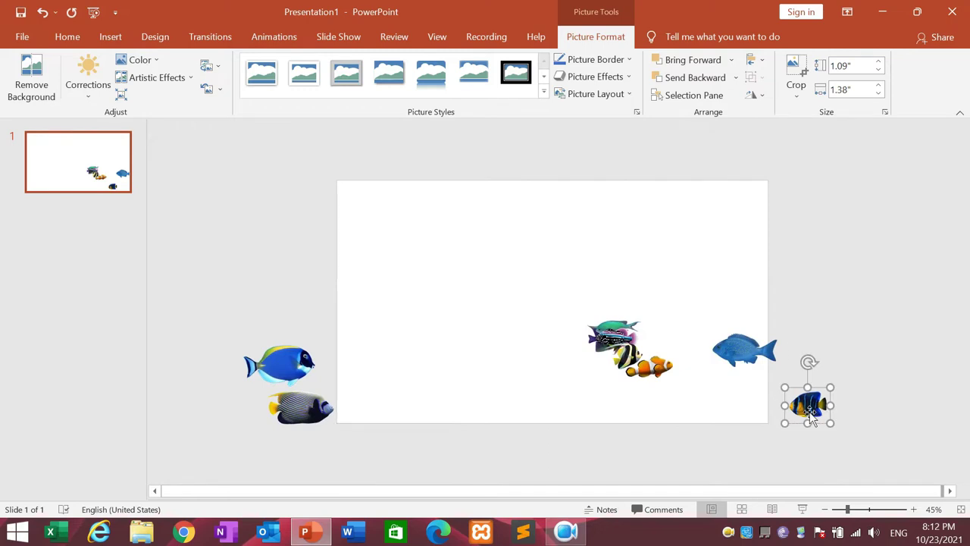
pyautogui.moveTo(781, 356); pyautogui.dragTo(825, 344)
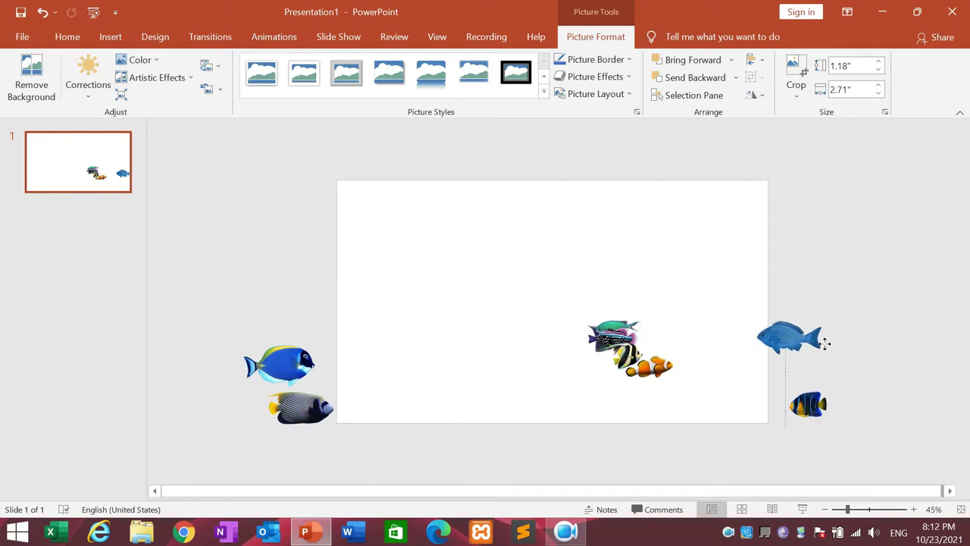
# Step: Apply the Left line motion path from More Motion Paths to the top-left angelfish
pyautogui.click(273, 37)
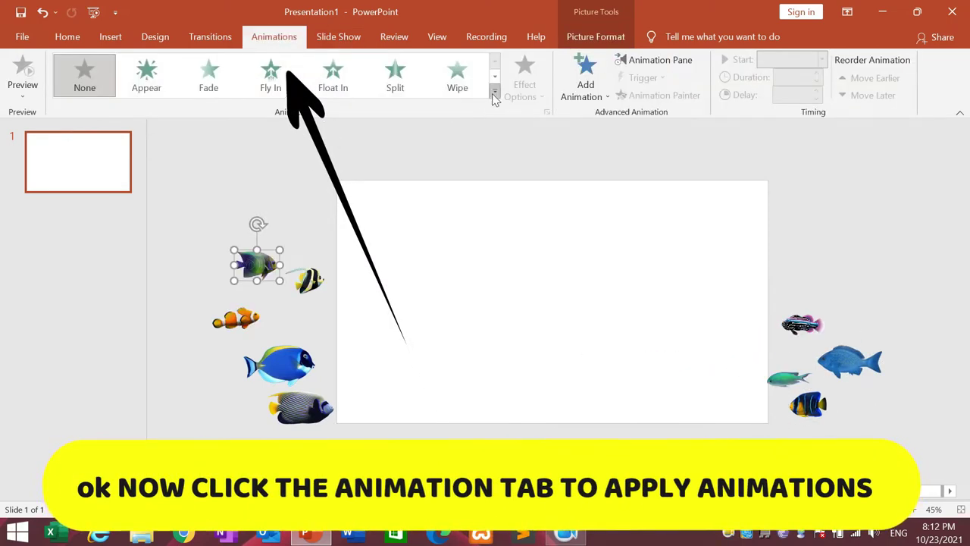
pyautogui.click(494, 93)
pyautogui.scroll(-3, 323, 269)
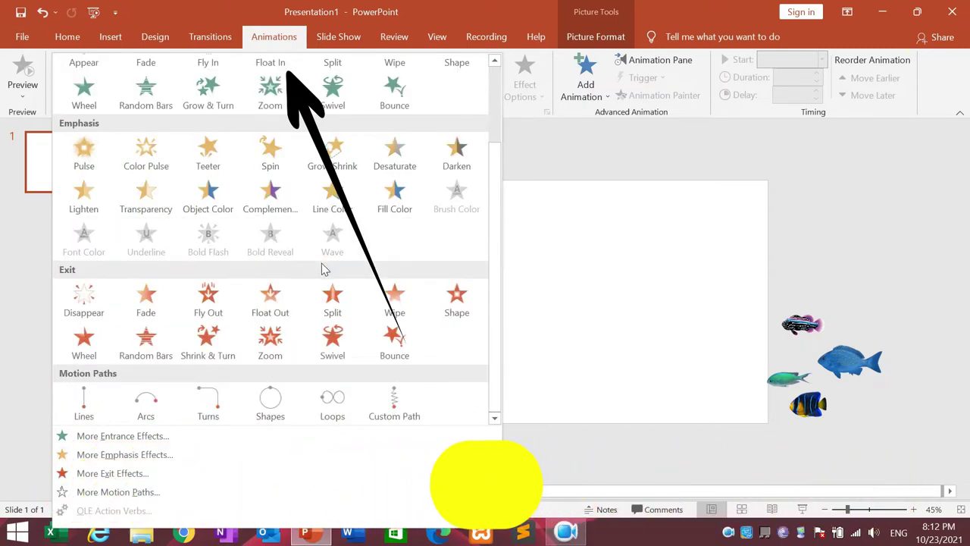
pyautogui.click(104, 494)
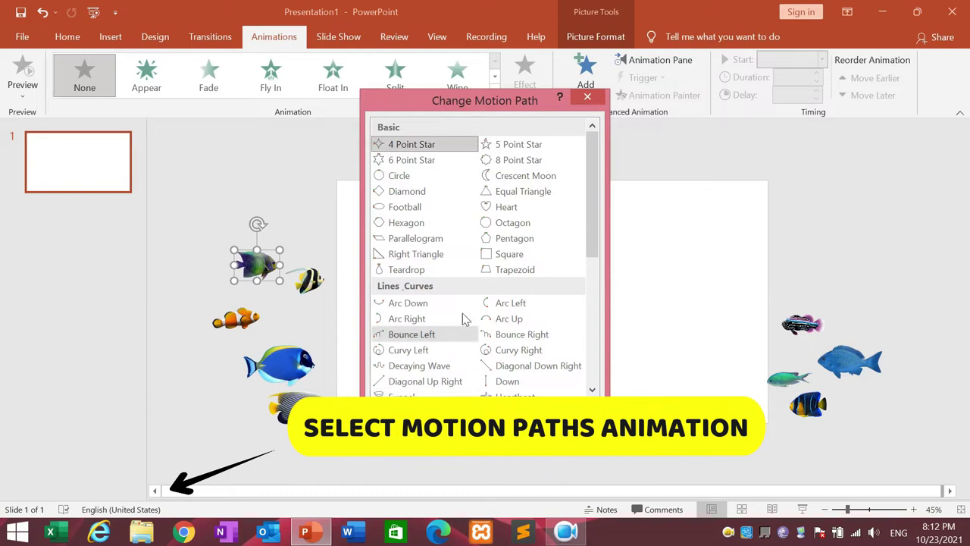
pyautogui.moveTo(592, 174)
pyautogui.mouseDown()
pyautogui.moveTo(610, 270)
pyautogui.moveTo(609, 247)
pyautogui.mouseUp()
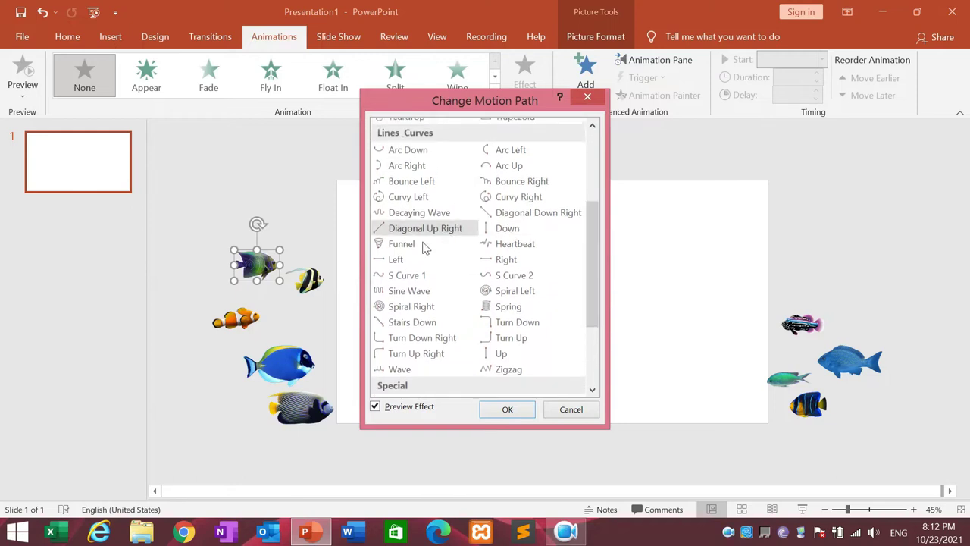
pyautogui.click(393, 261)
pyautogui.click(393, 262)
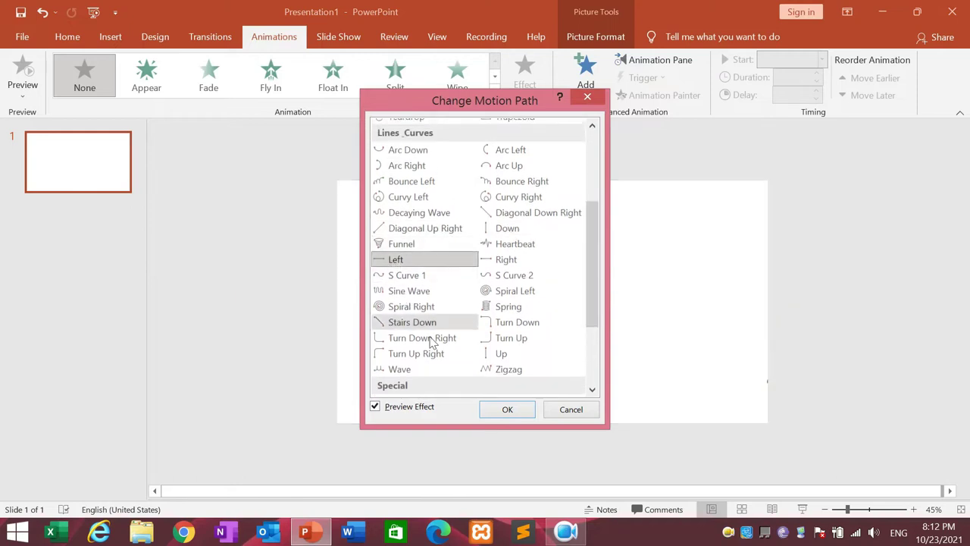
pyautogui.moveTo(457, 94); pyautogui.dragTo(696, 168)
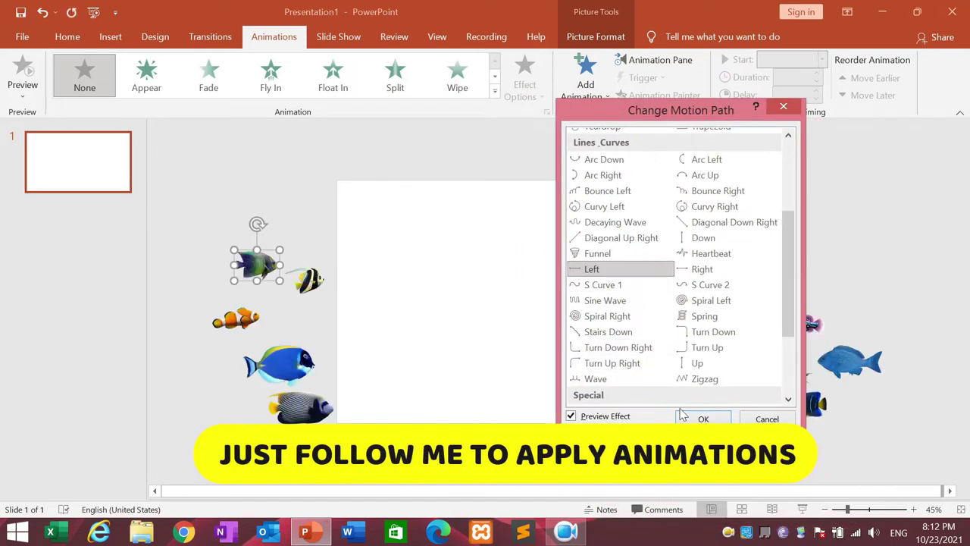
pyautogui.click(749, 486)
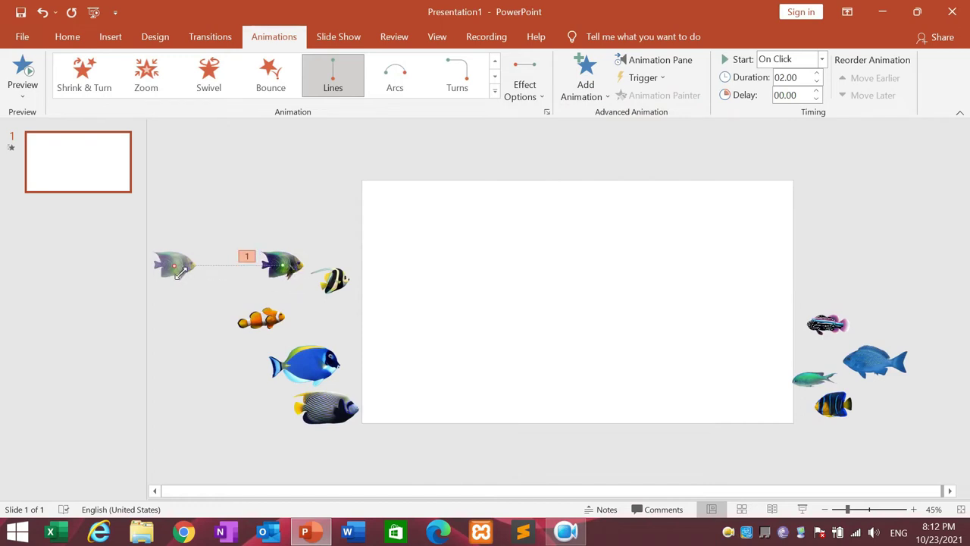
# Step: Stretch the angelfish's path end across the slide to just past its right edge
pyautogui.moveTo(180, 275)
pyautogui.mouseDown()
pyautogui.moveTo(806, 276)
pyautogui.moveTo(844, 285)
pyautogui.mouseUp()
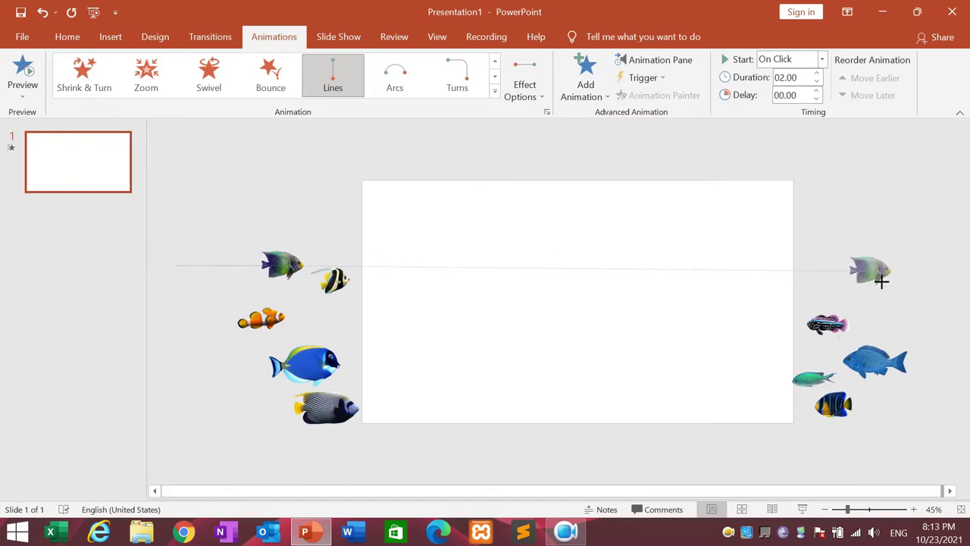
pyautogui.moveTo(843, 286); pyautogui.dragTo(829, 270)
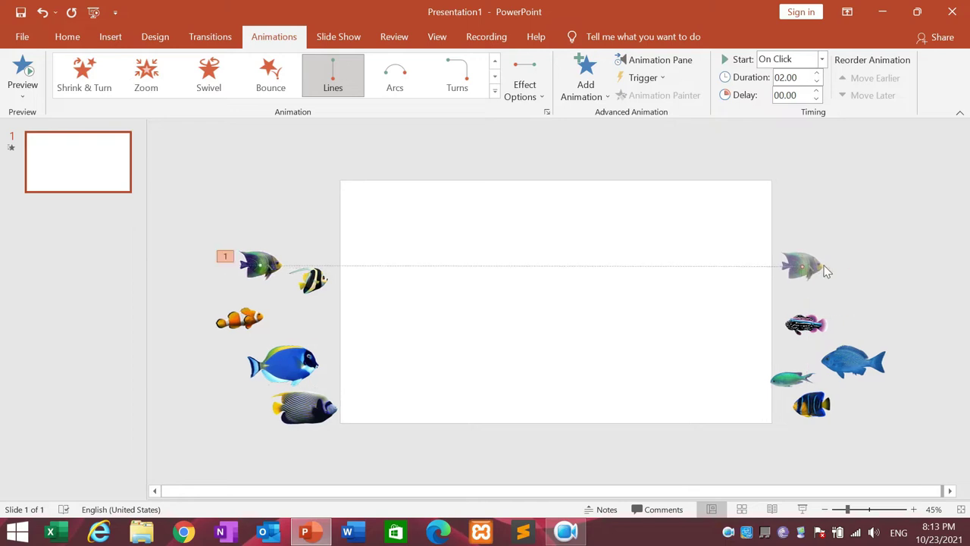
pyautogui.click(309, 298)
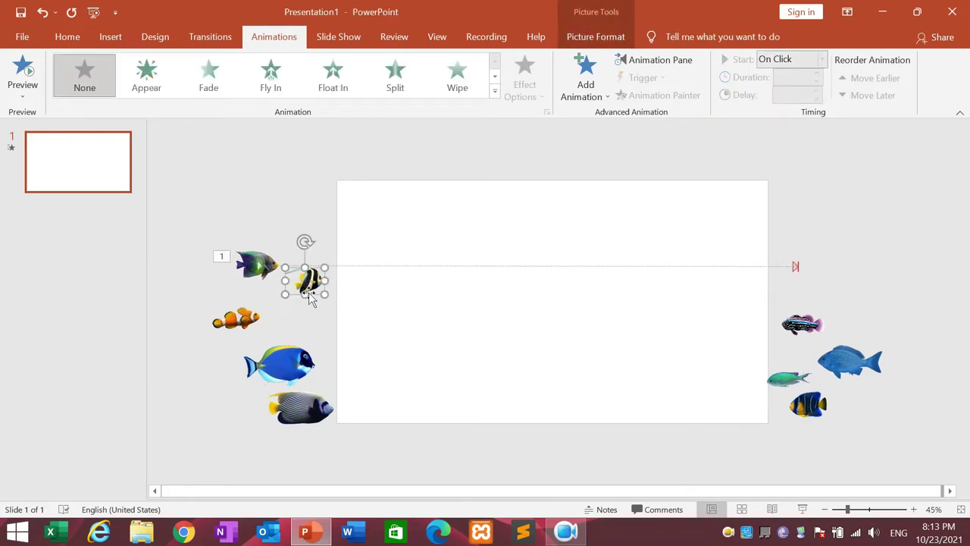
# Step: Apply the Arc Down motion path to the moorish idol fish
pyautogui.click(494, 92)
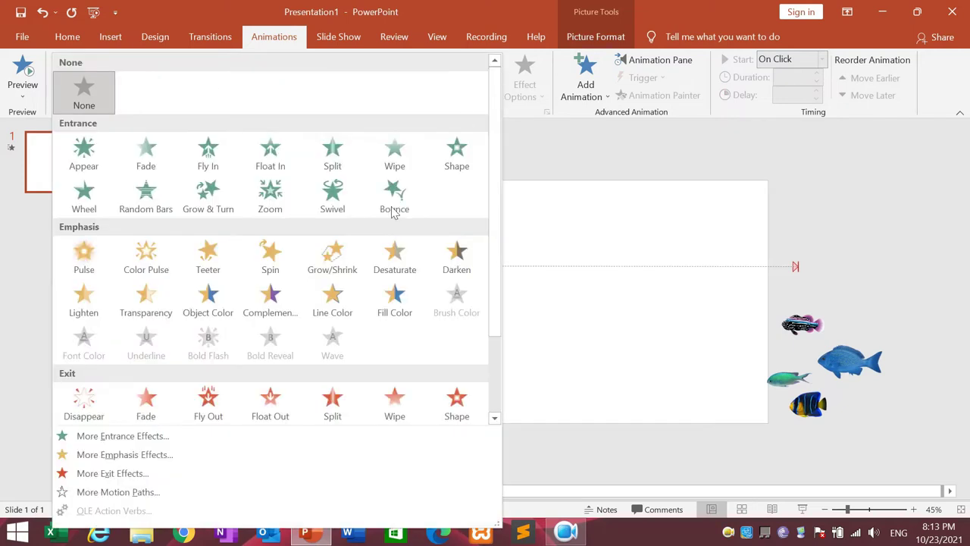
pyautogui.click(112, 494)
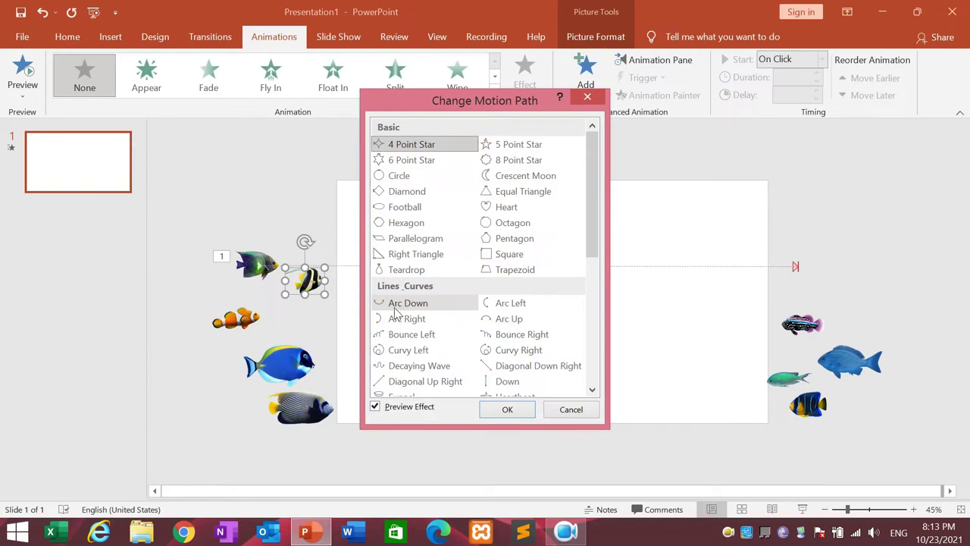
pyautogui.click(395, 304)
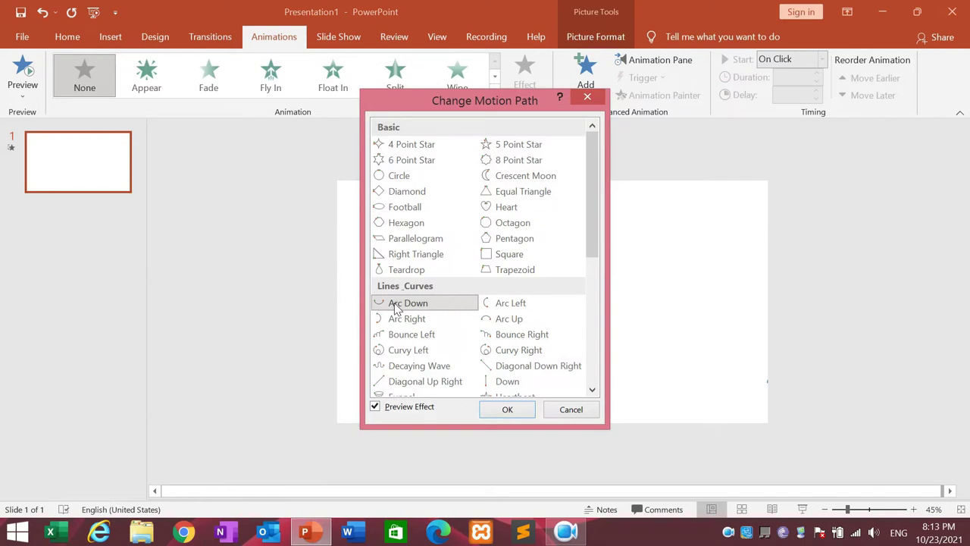
pyautogui.click(515, 412)
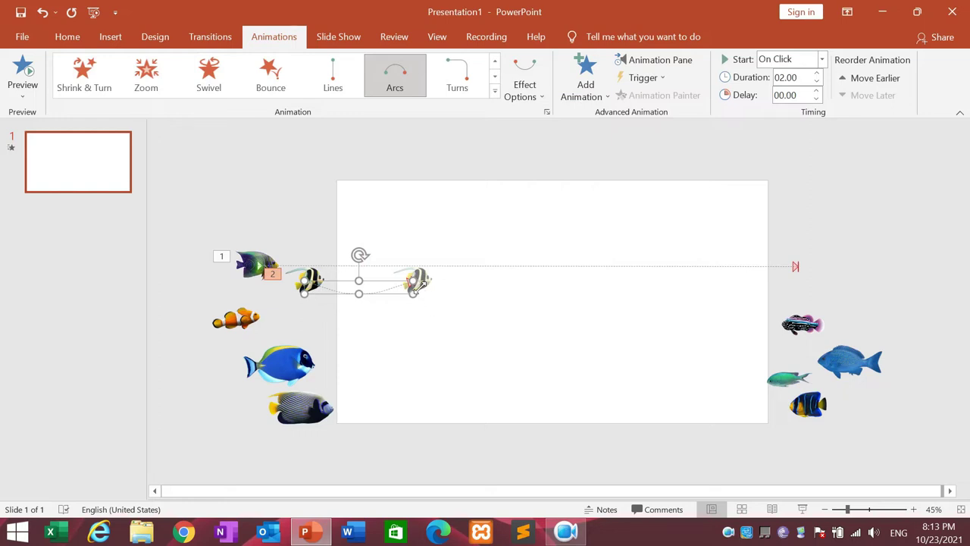
# Step: Extend the arc's end past the slide's right edge and deepen its curve slightly
pyautogui.moveTo(425, 294); pyautogui.dragTo(821, 300)
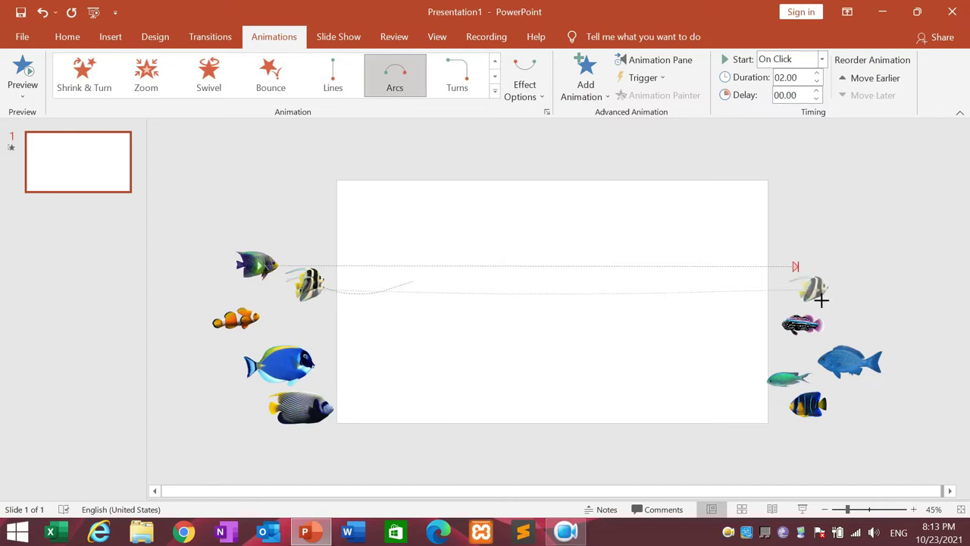
pyautogui.moveTo(812, 294); pyautogui.dragTo(813, 294)
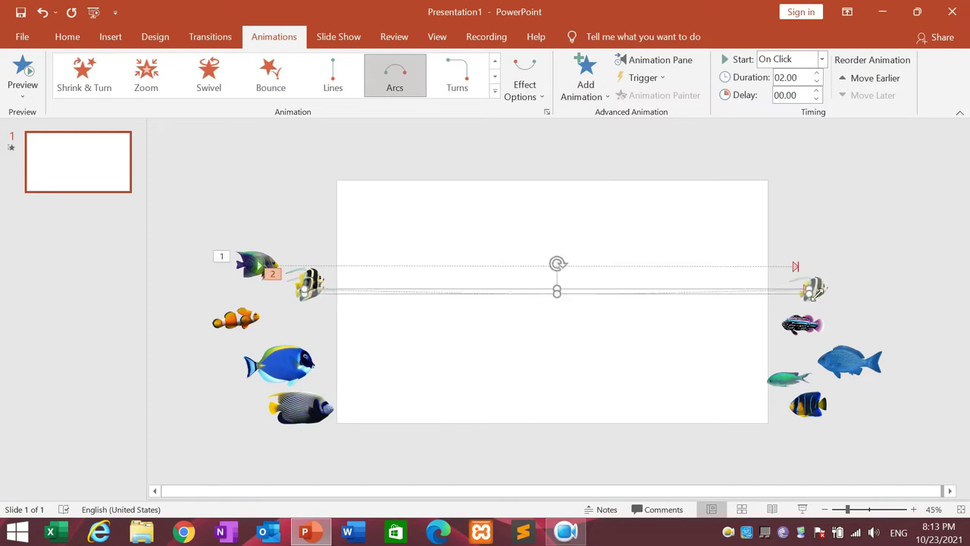
pyautogui.moveTo(557, 289); pyautogui.dragTo(558, 280)
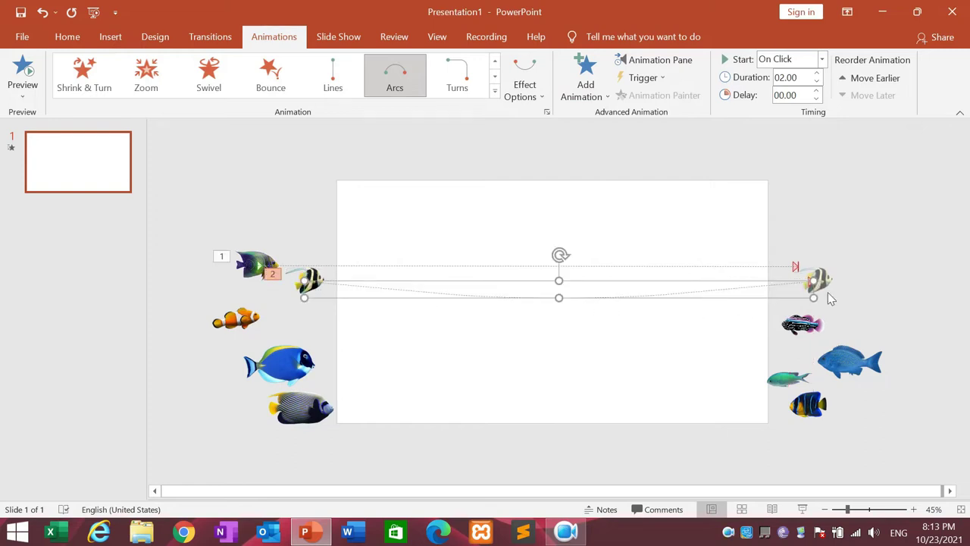
pyautogui.click(894, 285)
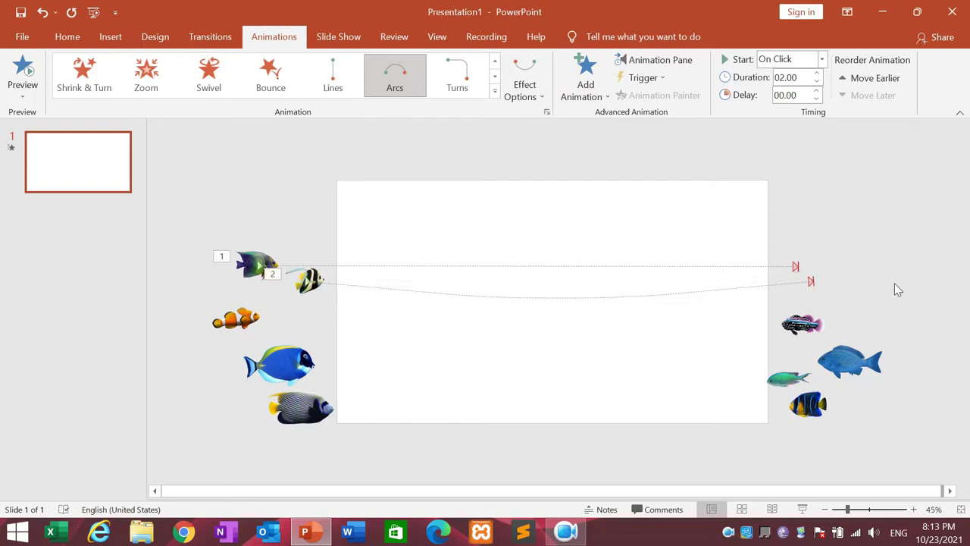
pyautogui.click(255, 326)
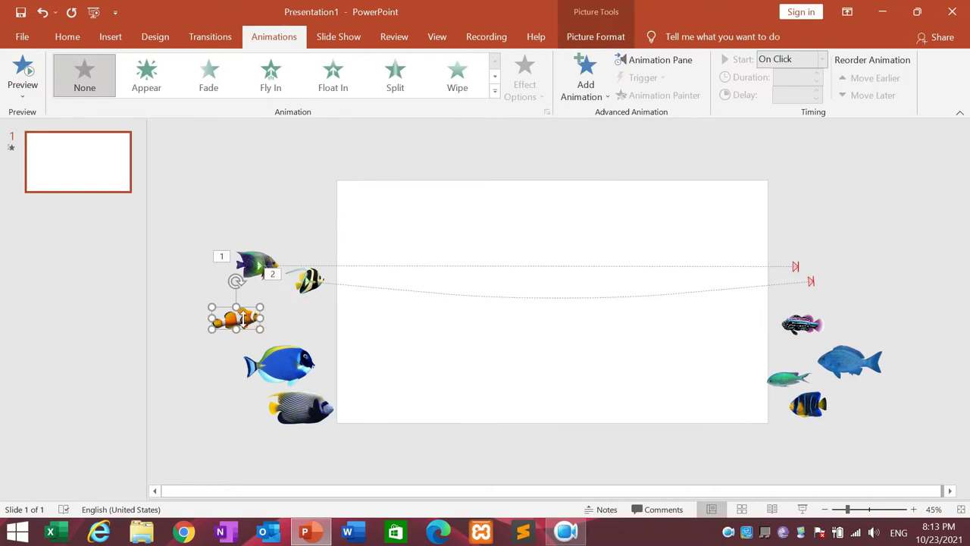
# Step: Apply the S Curve 2 motion path to the clownfish
pyautogui.rightClick(244, 320)
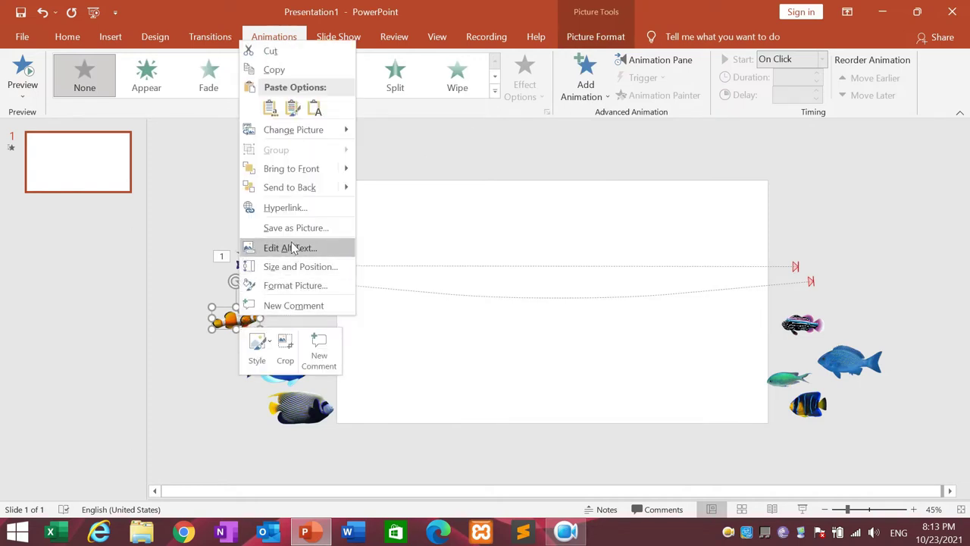
pyautogui.press('Escape')
pyautogui.click(494, 92)
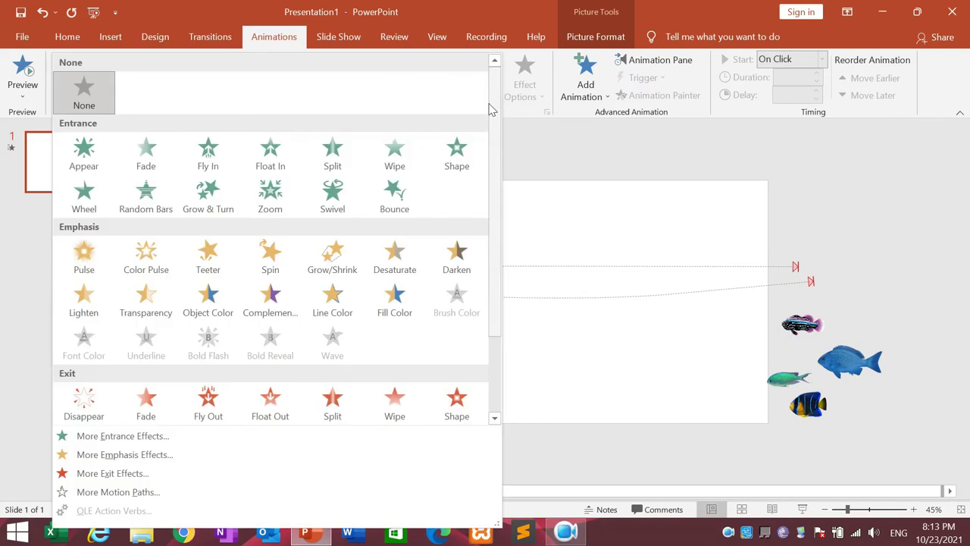
pyautogui.moveTo(495, 125); pyautogui.dragTo(503, 210)
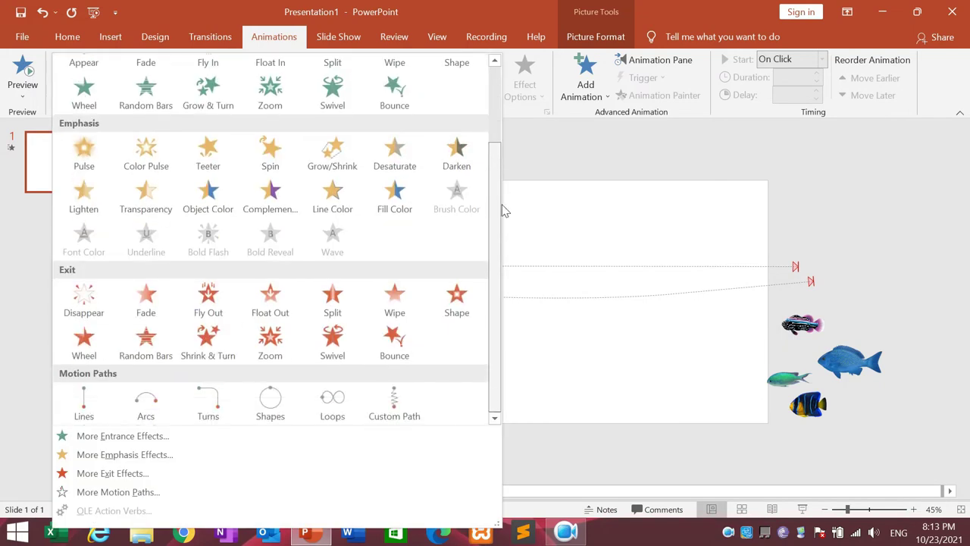
pyautogui.click(101, 493)
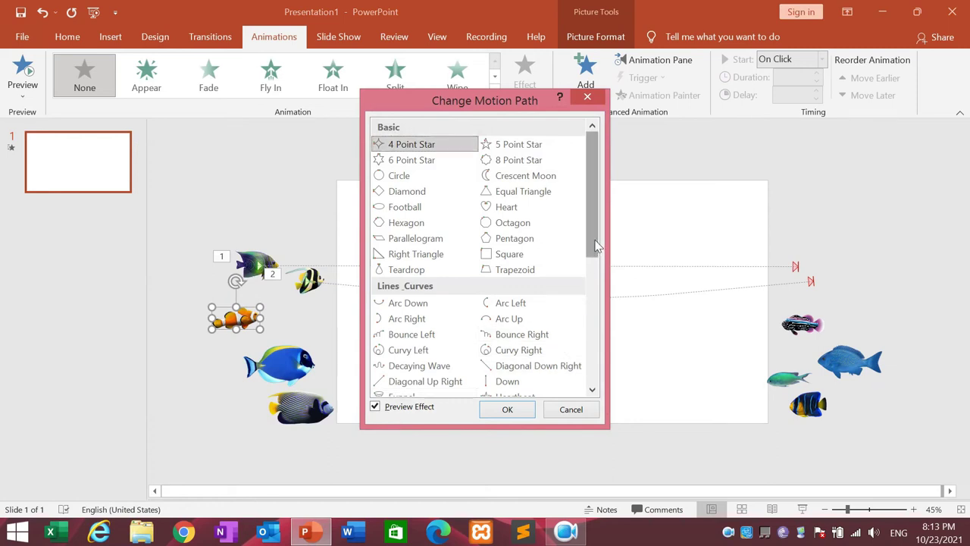
pyautogui.moveTo(595, 245); pyautogui.dragTo(594, 309)
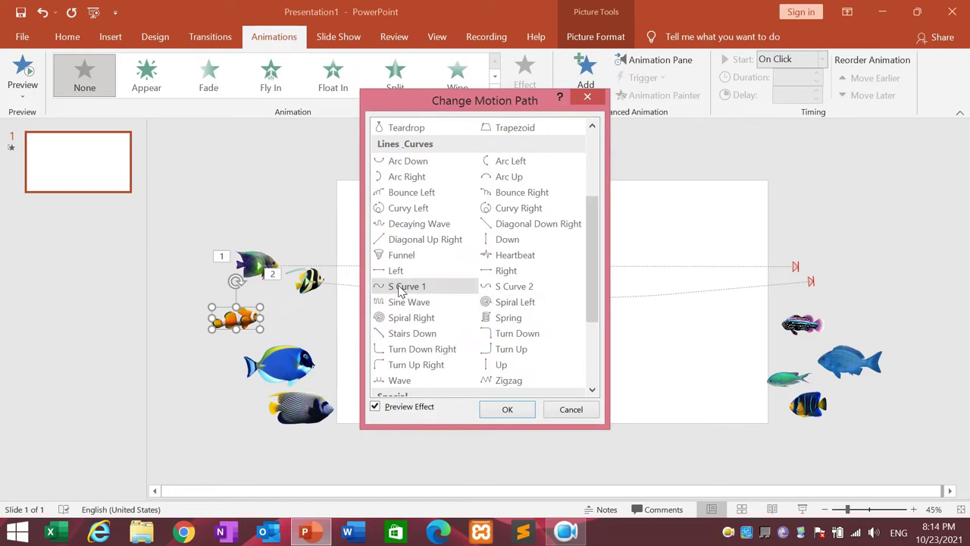
pyautogui.click(522, 288)
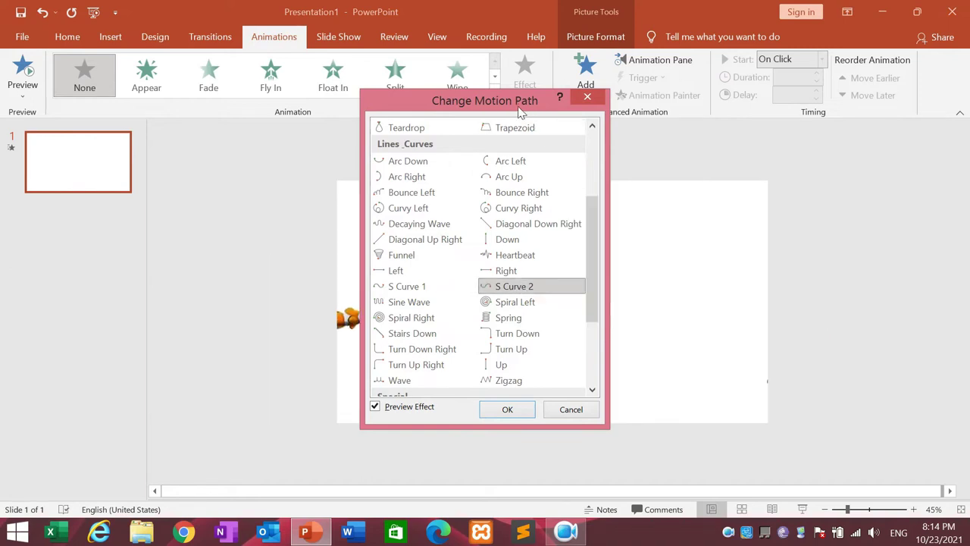
pyautogui.click(519, 416)
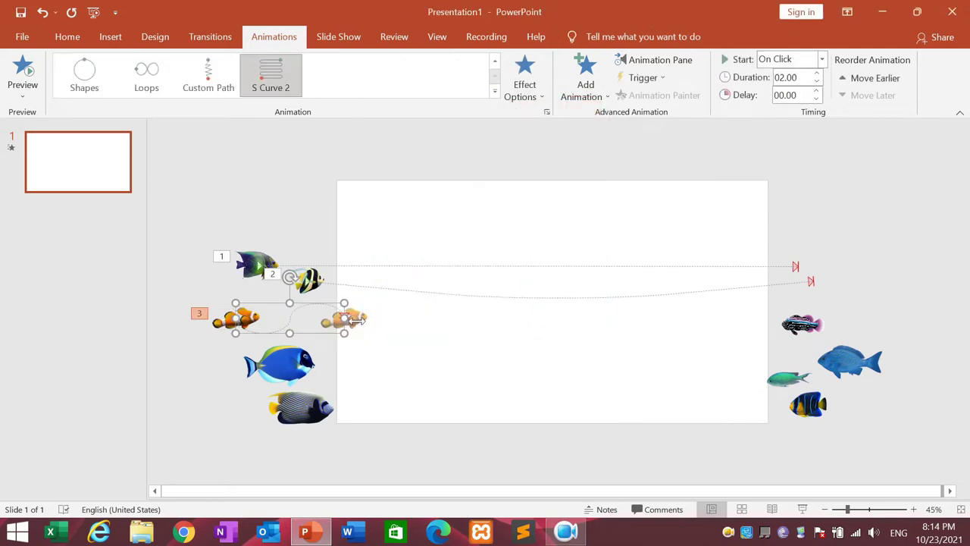
# Step: Stretch the clownfish's S-curve to the slide's right side and make it taller
pyautogui.moveTo(359, 327)
pyautogui.mouseDown()
pyautogui.moveTo(754, 351)
pyautogui.moveTo(768, 379)
pyautogui.moveTo(777, 327)
pyautogui.moveTo(835, 320)
pyautogui.mouseUp()
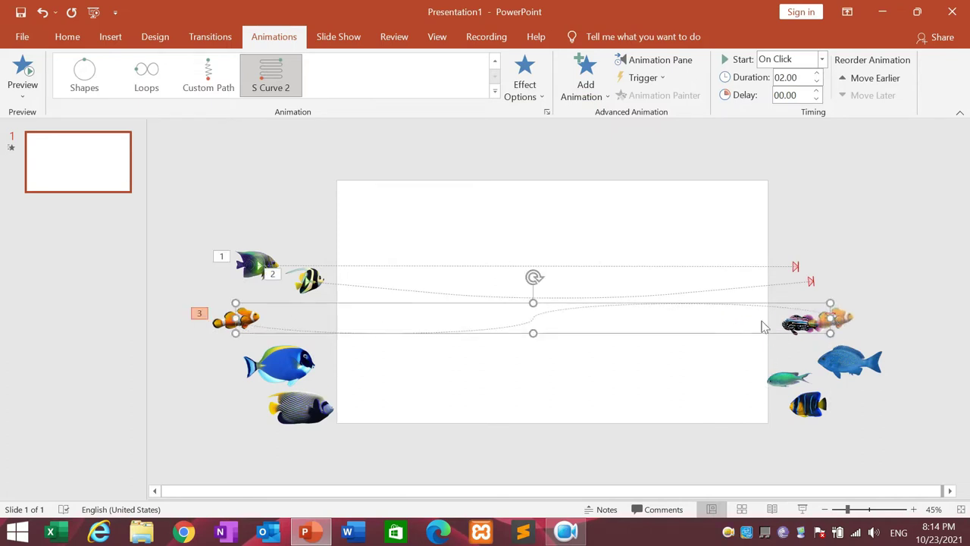
pyautogui.moveTo(542, 352); pyautogui.dragTo(539, 372)
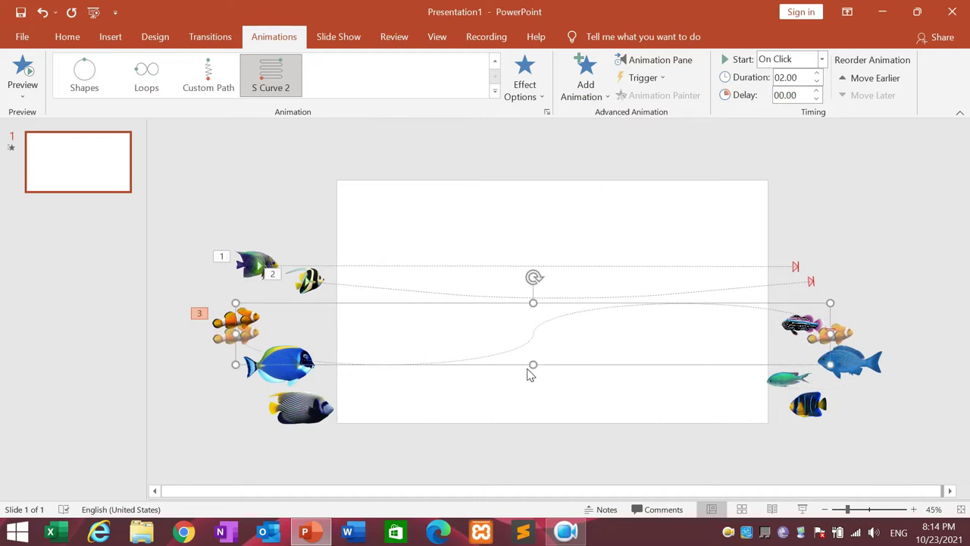
pyautogui.click(890, 240)
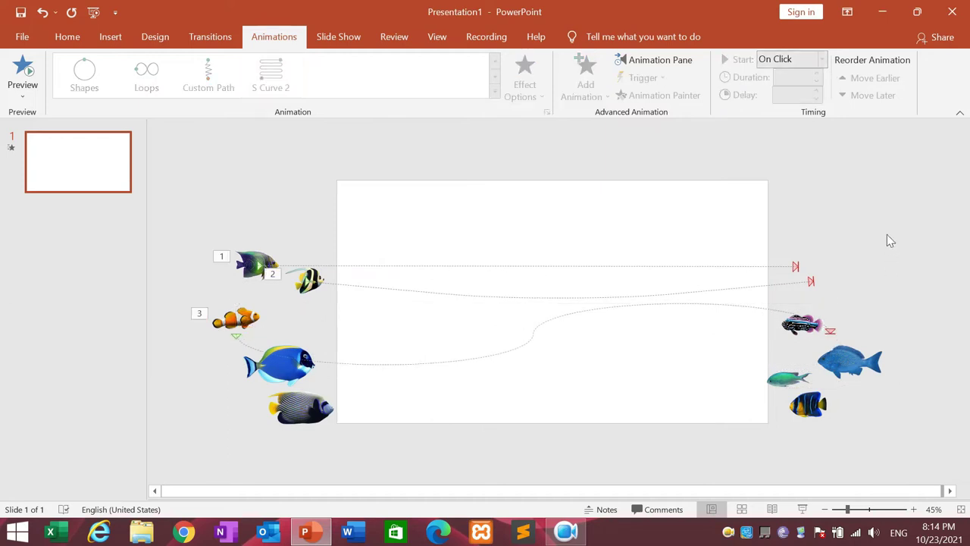
# Step: Apply the straight Right motion path to the blue tang
pyautogui.click(283, 381)
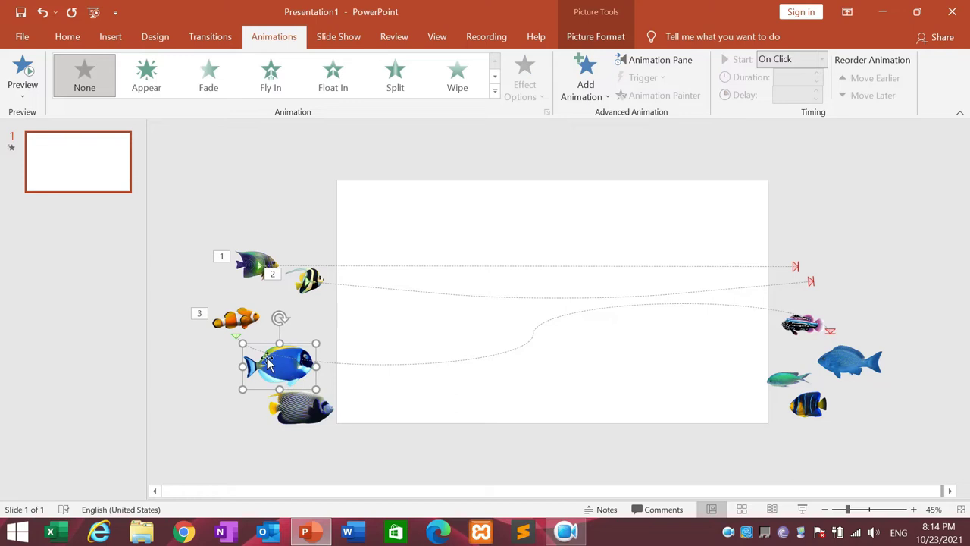
pyautogui.click(494, 91)
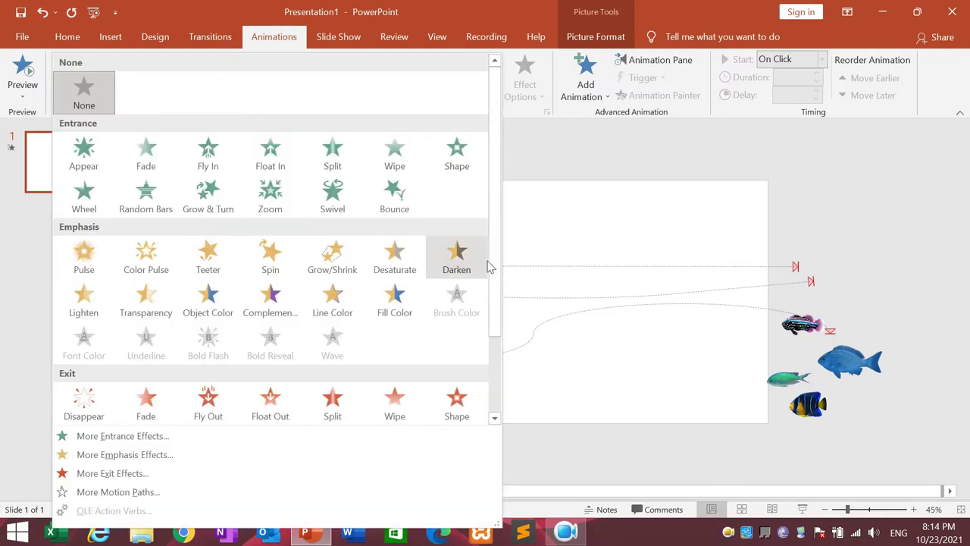
pyautogui.scroll(-2, 496, 303)
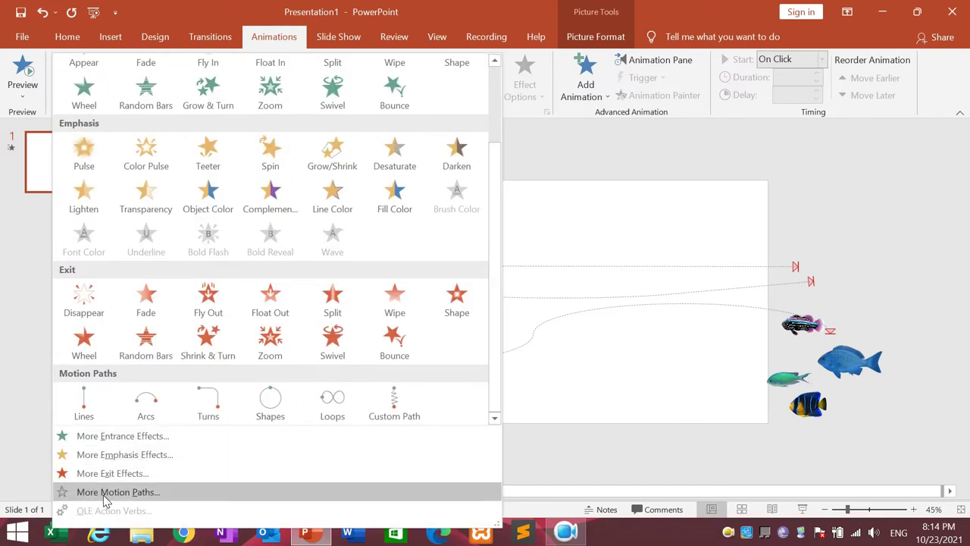
pyautogui.click(103, 492)
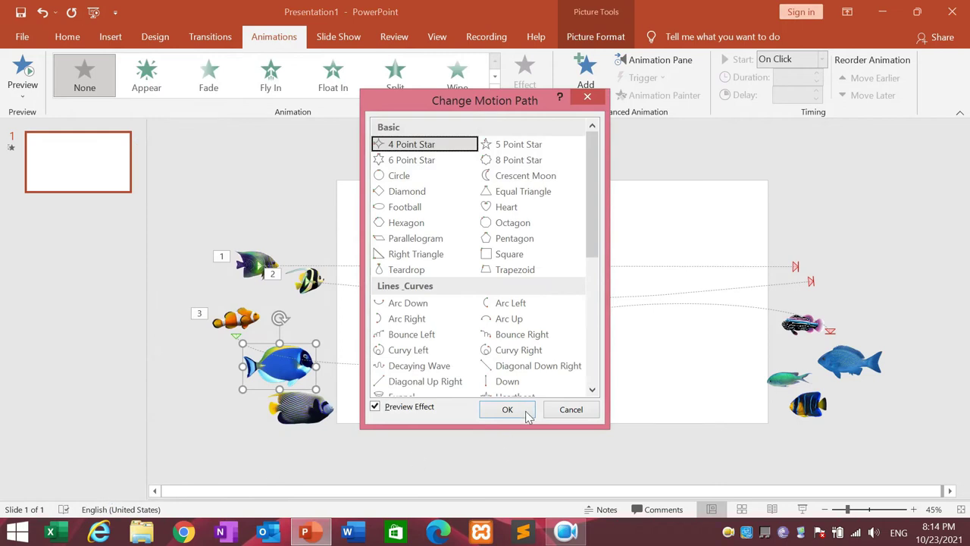
pyautogui.moveTo(588, 239); pyautogui.dragTo(601, 327)
pyautogui.click(509, 208)
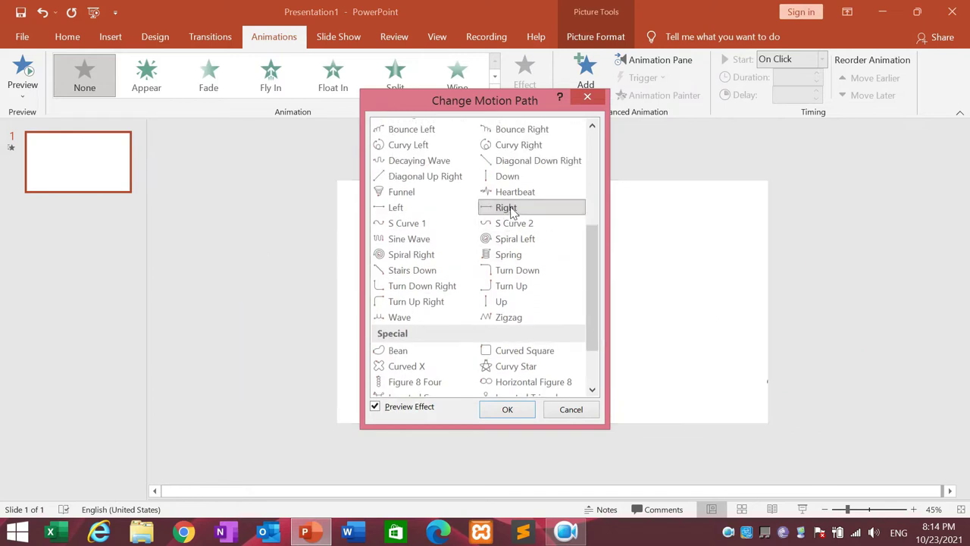
pyautogui.click(519, 419)
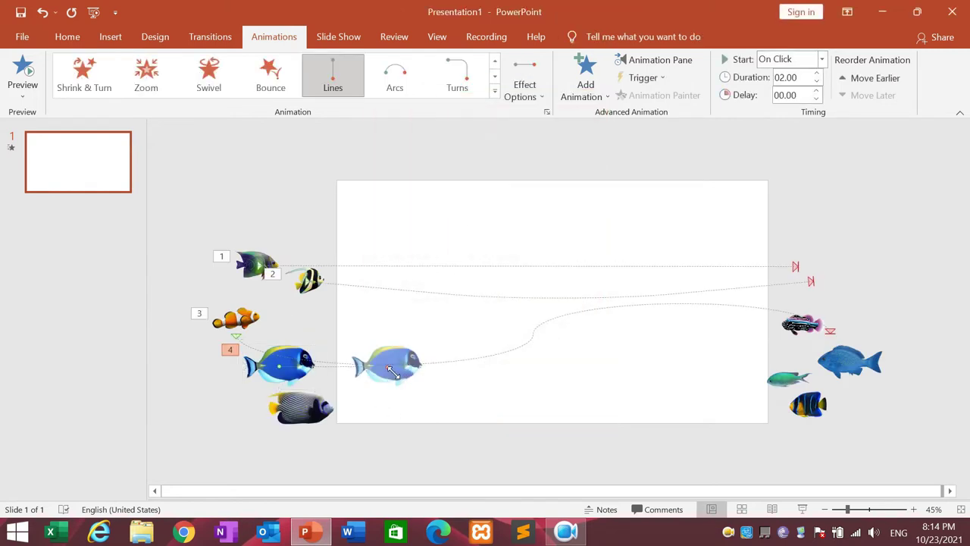
# Step: Extend the blue tang's path end across the slide to beyond its right edge
pyautogui.moveTo(392, 370); pyautogui.dragTo(786, 369)
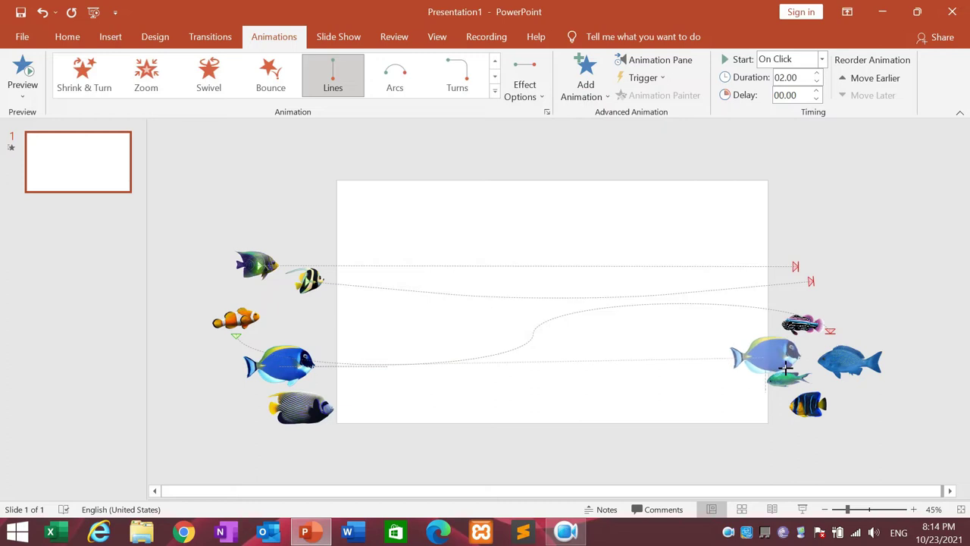
pyautogui.moveTo(785, 369); pyautogui.dragTo(860, 375)
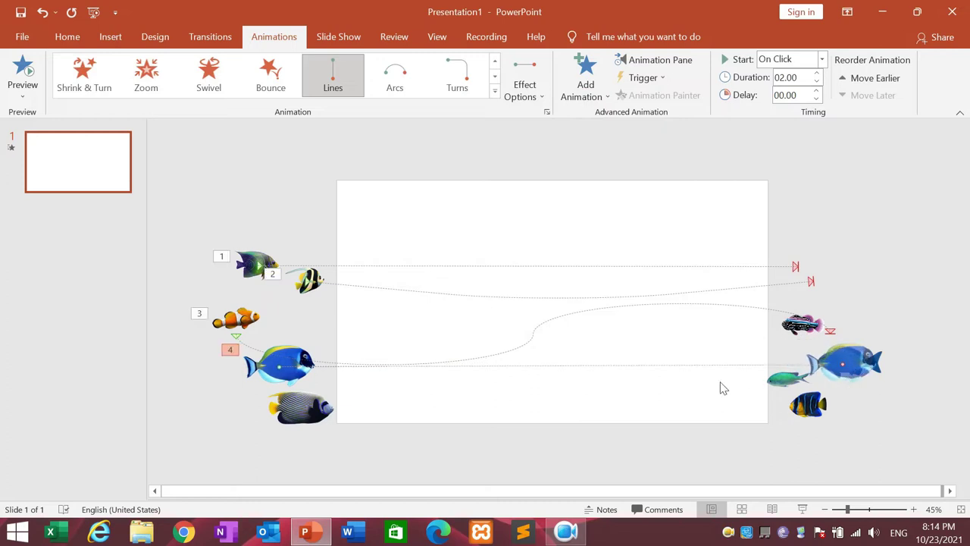
pyautogui.click(339, 412)
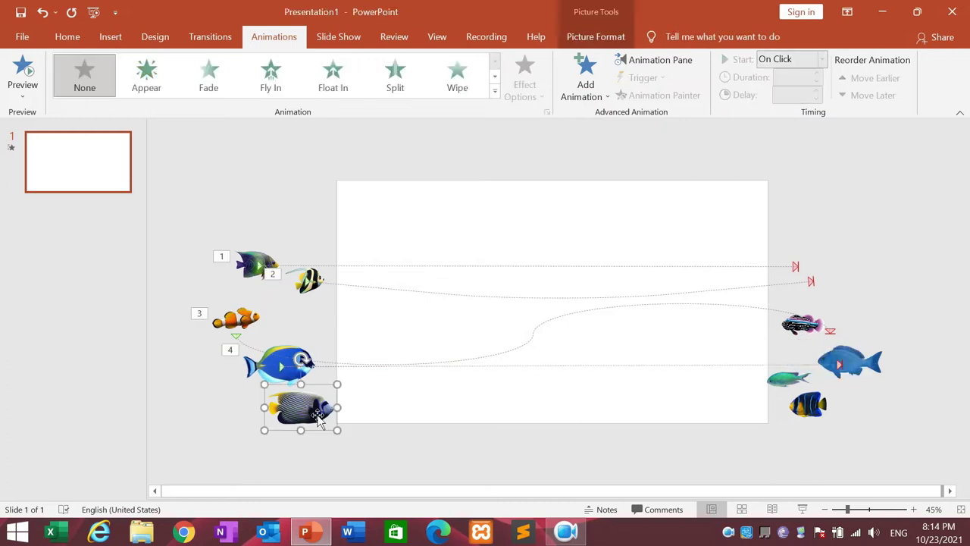
# Step: Apply the S Curve 2 motion path to the bottom striped angelfish
pyautogui.click(496, 91)
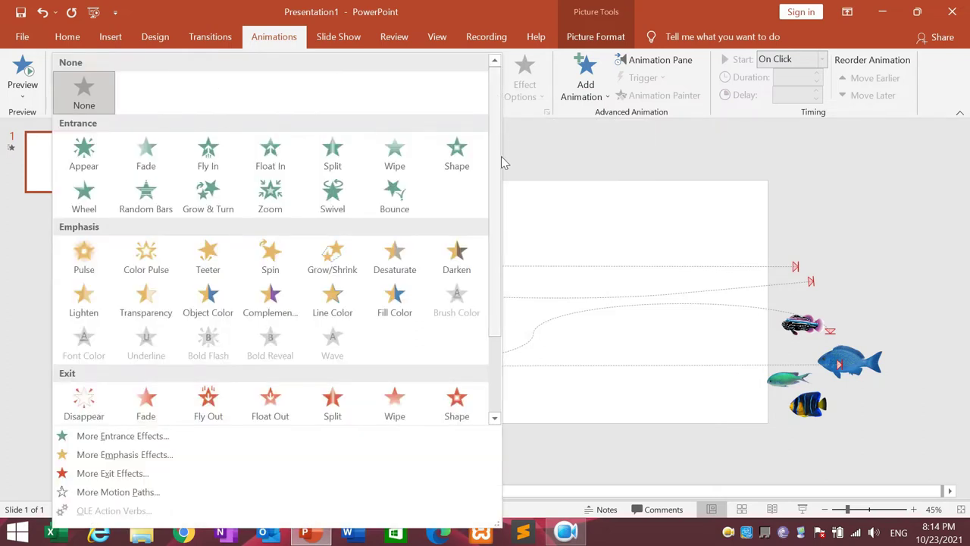
pyautogui.scroll(-2, 501, 246)
pyautogui.scroll(-2, 501, 246)
pyautogui.click(114, 491)
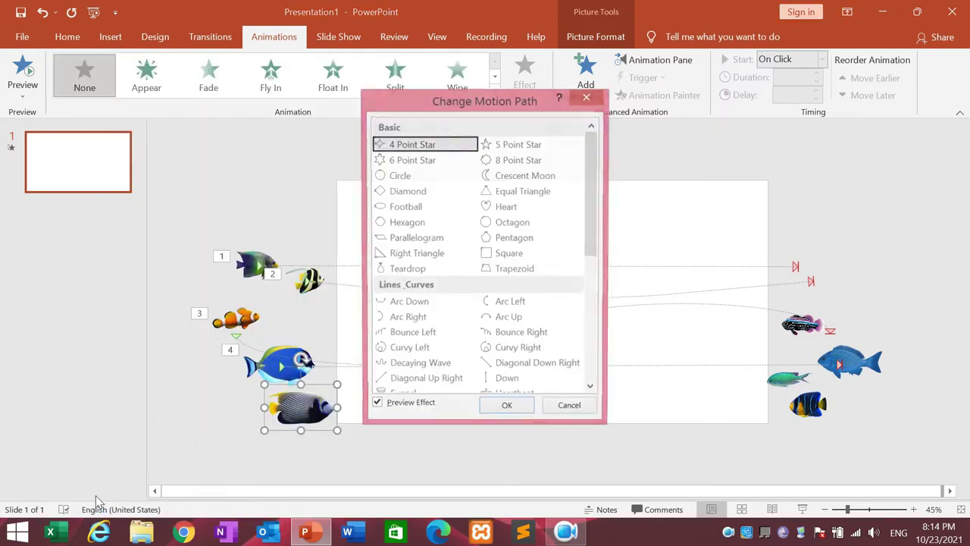
pyautogui.moveTo(593, 213); pyautogui.dragTo(599, 337)
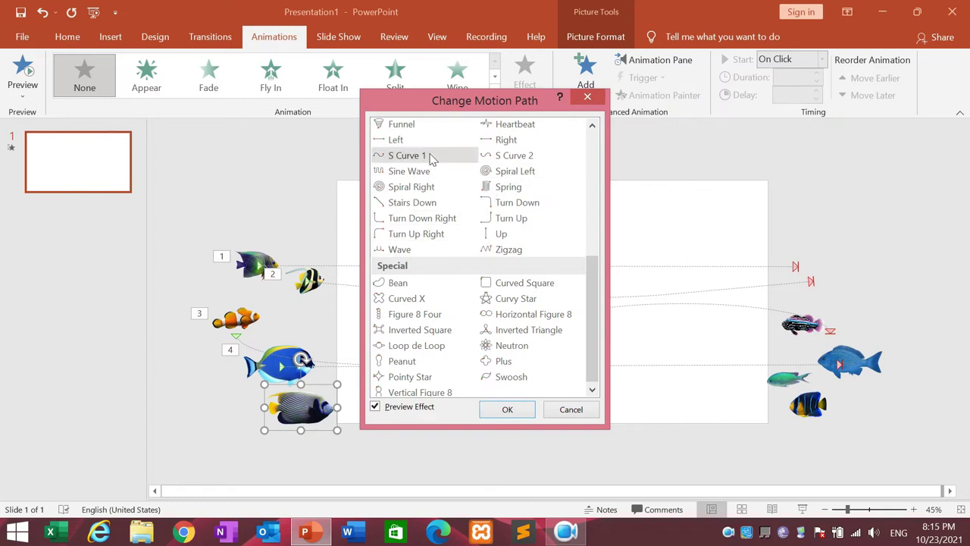
pyautogui.click(515, 156)
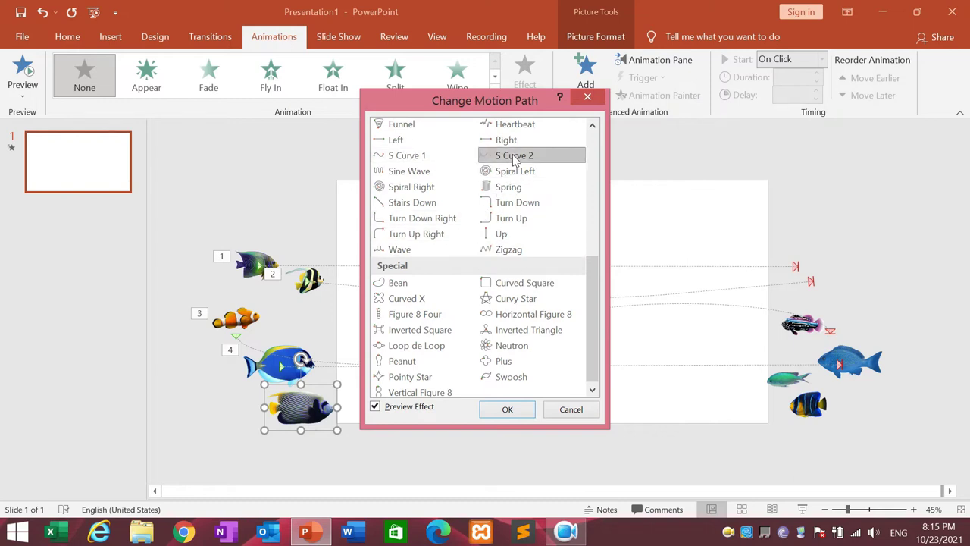
pyautogui.click(507, 409)
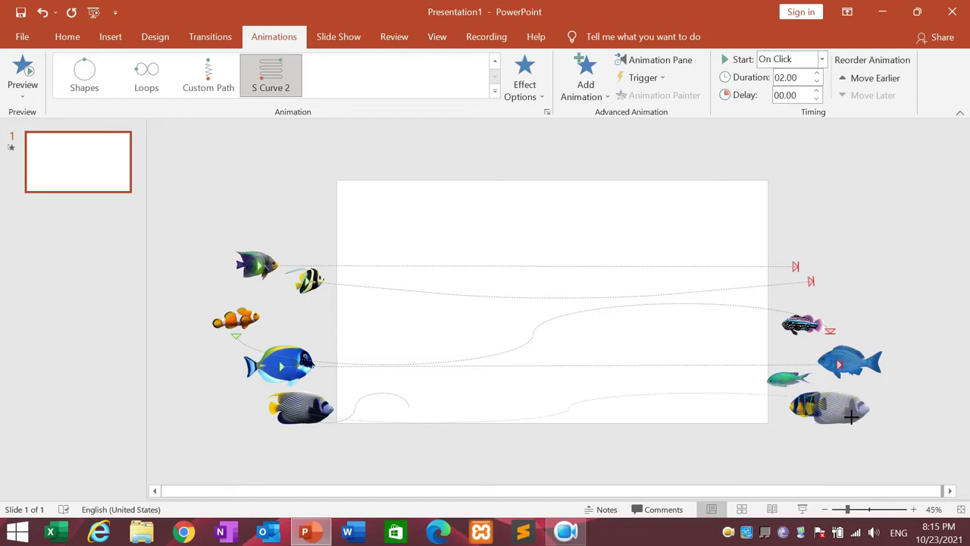
# Step: Stretch the angelfish's S-curve to the slide's right side and adjust its height
pyautogui.moveTo(417, 409); pyautogui.dragTo(840, 407)
pyautogui.moveTo(570, 392)
pyautogui.mouseDown()
pyautogui.moveTo(583, 366)
pyautogui.moveTo(573, 356)
pyautogui.mouseUp()
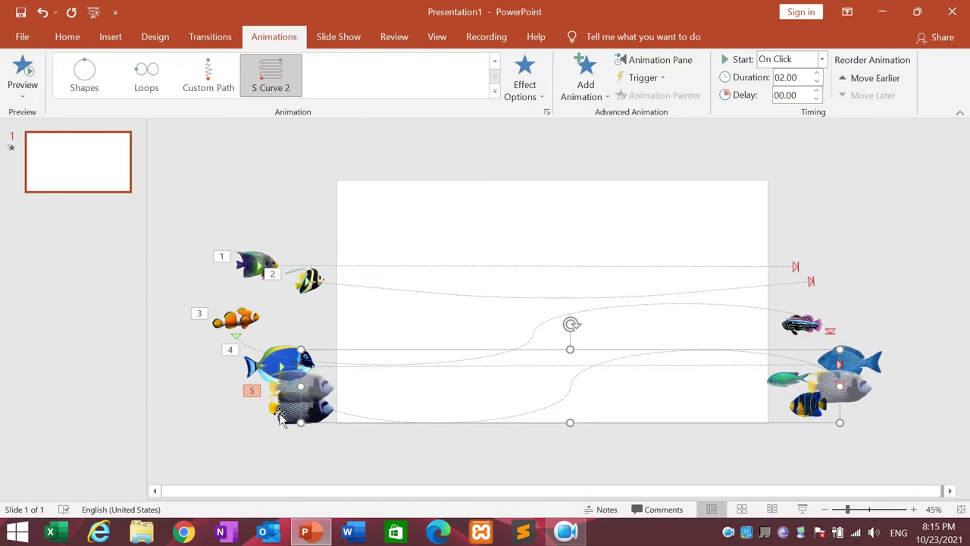
pyautogui.moveTo(572, 361); pyautogui.dragTo(570, 376)
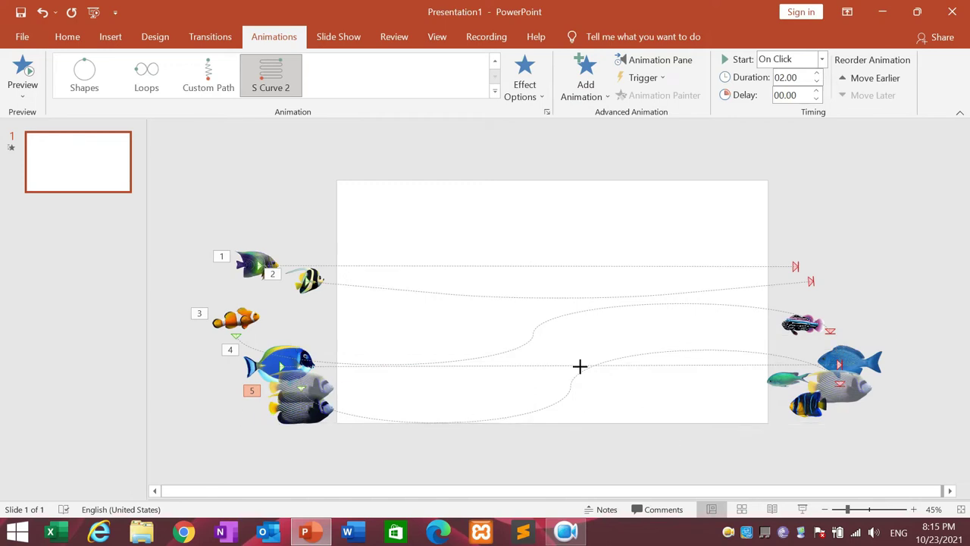
pyautogui.click(932, 383)
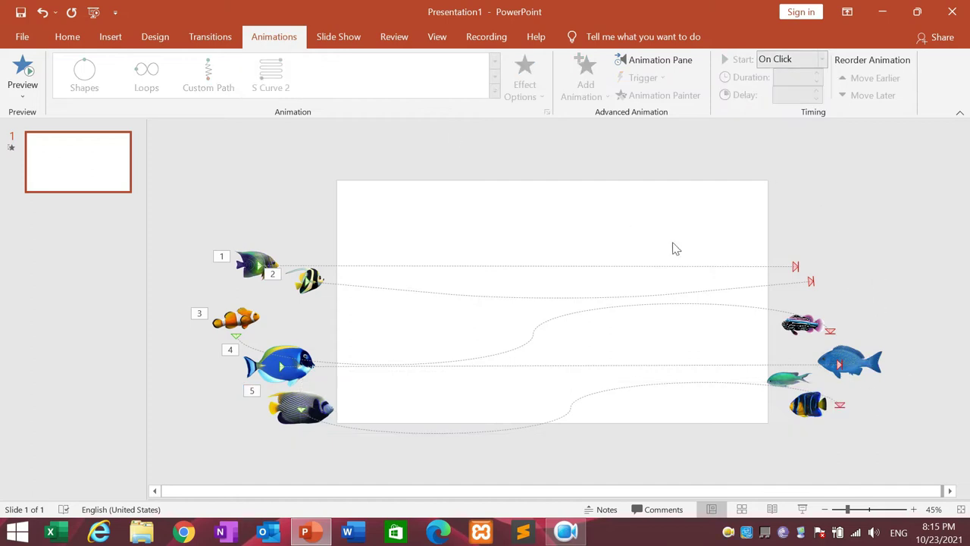
# Step: Apply the Arc Up motion path to the small dark fish on the right
pyautogui.click(804, 341)
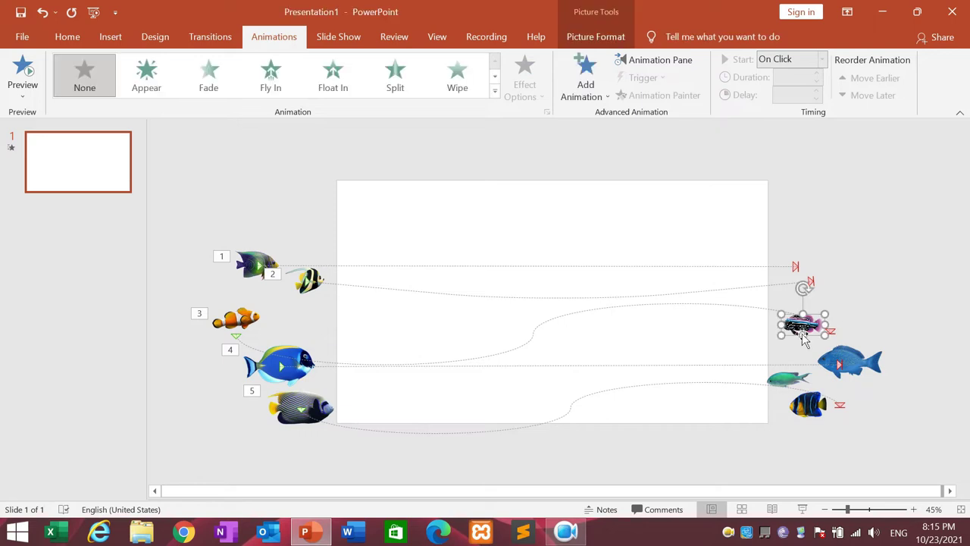
pyautogui.rightClick(801, 328)
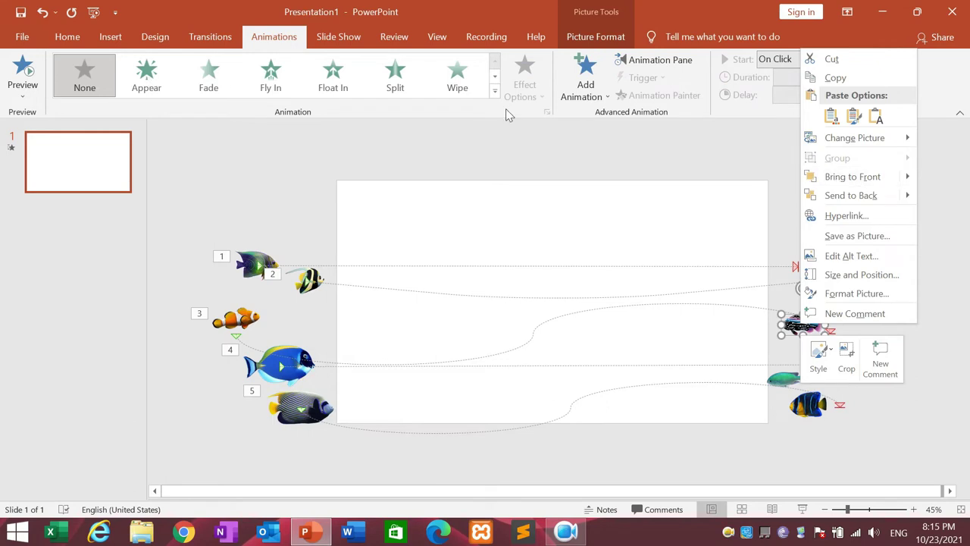
pyautogui.click(495, 91)
pyautogui.scroll(-3, 490, 156)
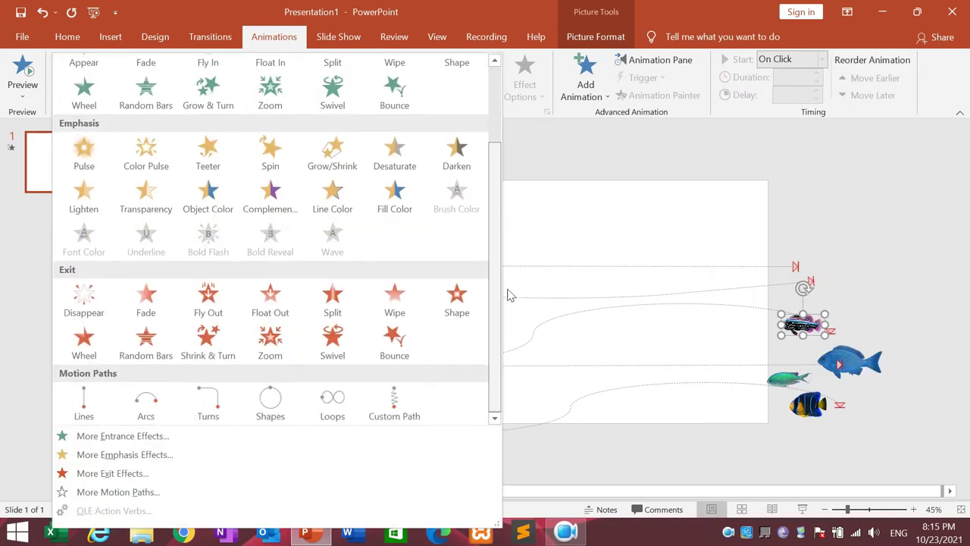
pyautogui.click(231, 492)
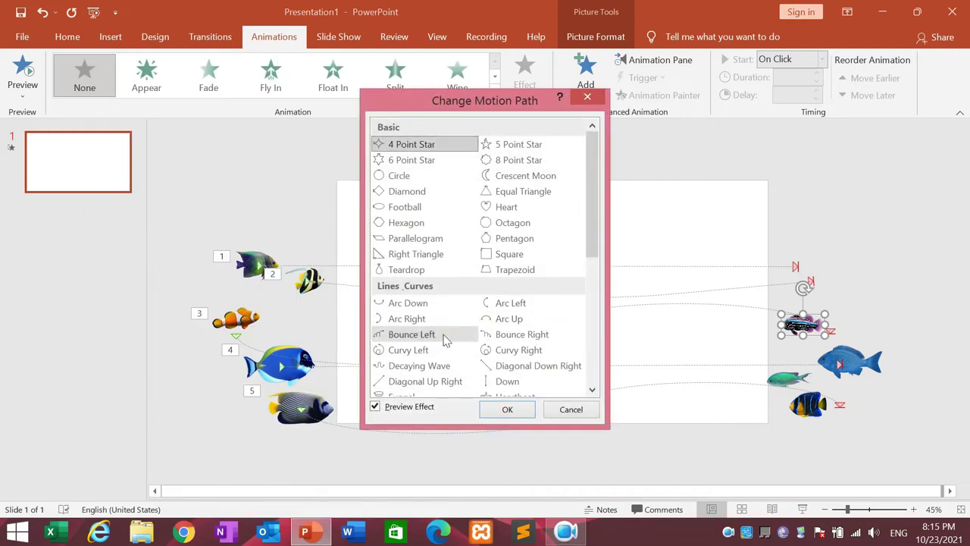
pyautogui.click(508, 321)
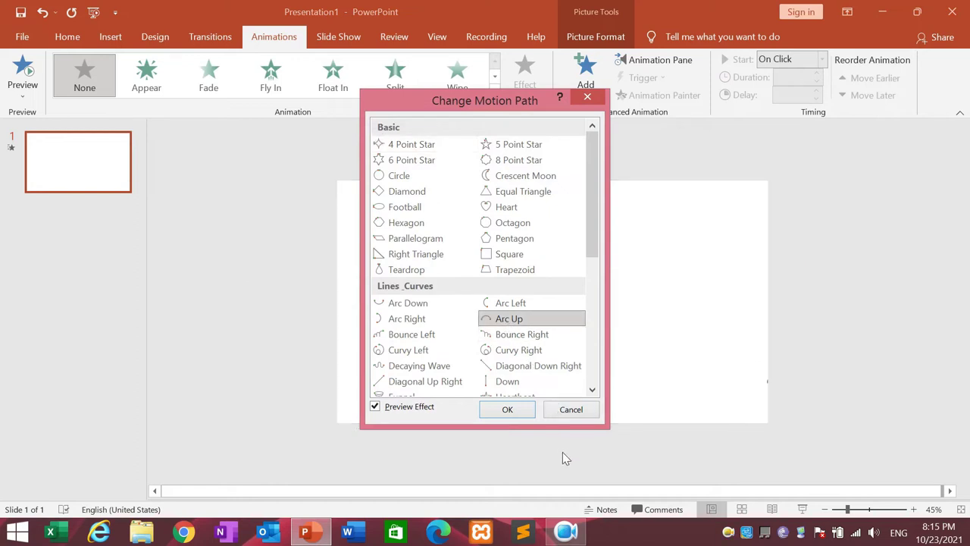
pyautogui.click(526, 414)
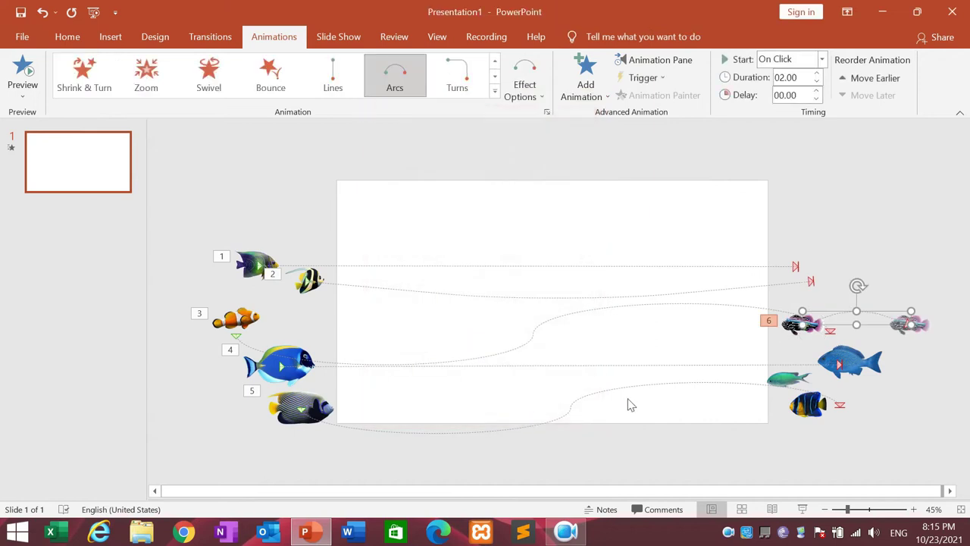
# Step: Nudge the small dark fish down and drag its arc's end to the slide's left side
pyautogui.click(805, 333)
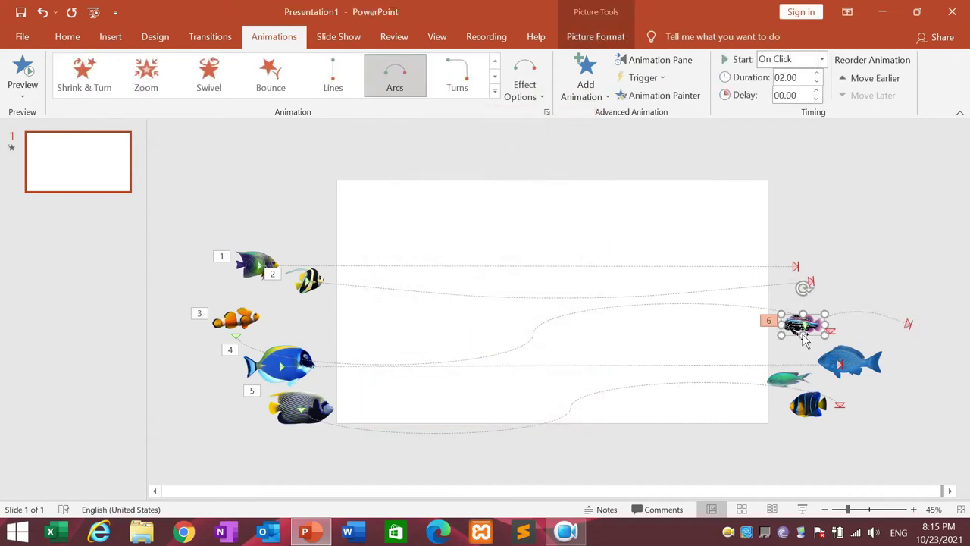
pyautogui.moveTo(792, 334); pyautogui.dragTo(794, 339)
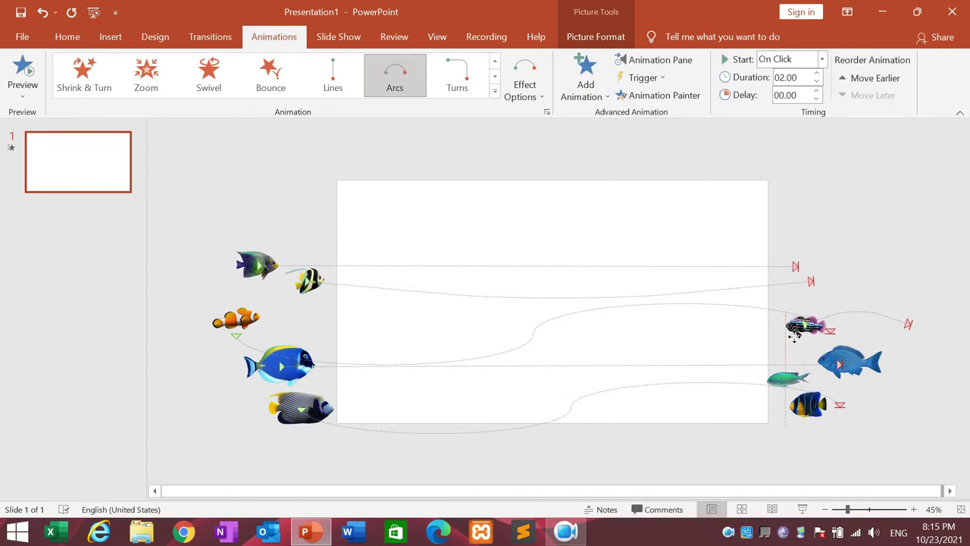
pyautogui.moveTo(794, 337); pyautogui.dragTo(795, 351)
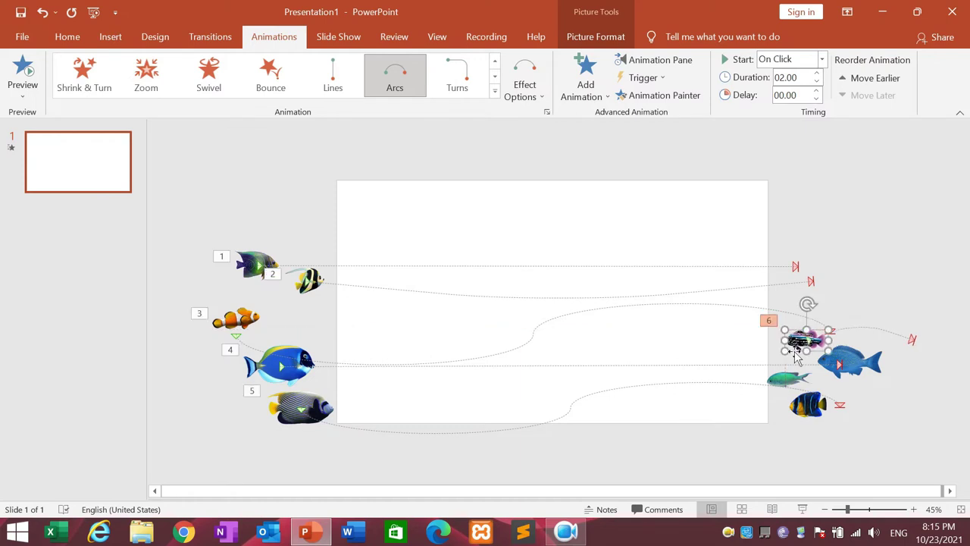
pyautogui.click(916, 342)
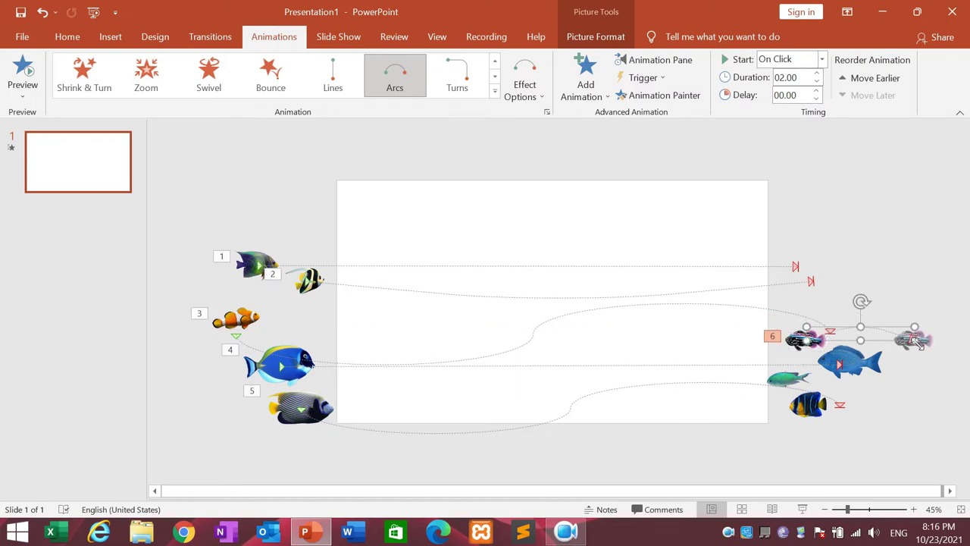
pyautogui.moveTo(924, 352)
pyautogui.mouseDown()
pyautogui.moveTo(665, 324)
pyautogui.moveTo(590, 281)
pyautogui.moveTo(301, 314)
pyautogui.mouseUp()
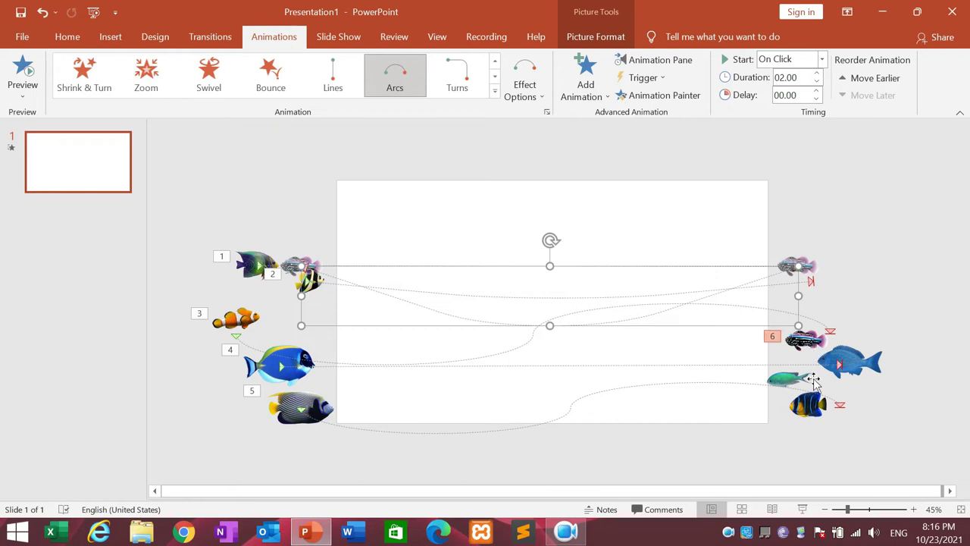
# Step: Apply the Left line motion path to the large blue fish at the right
pyautogui.click(868, 369)
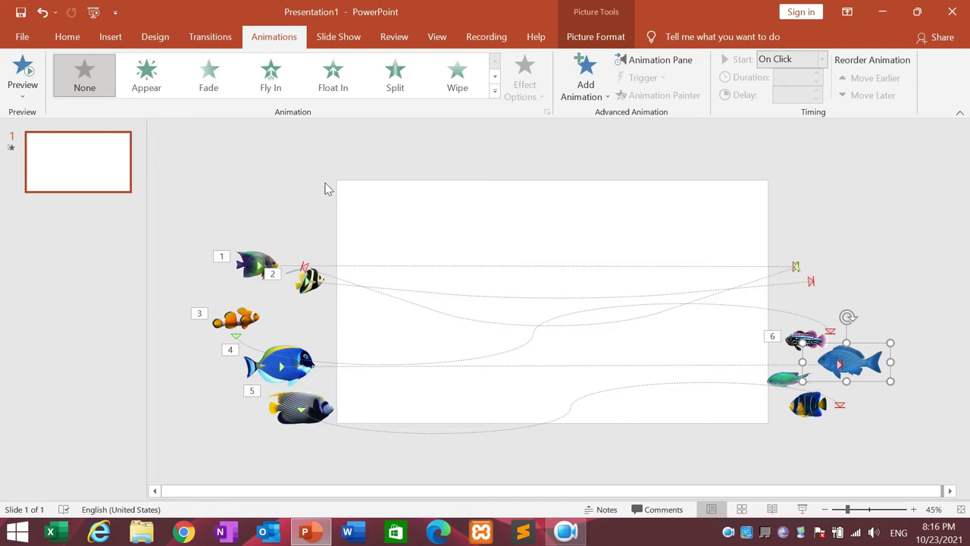
pyautogui.click(494, 91)
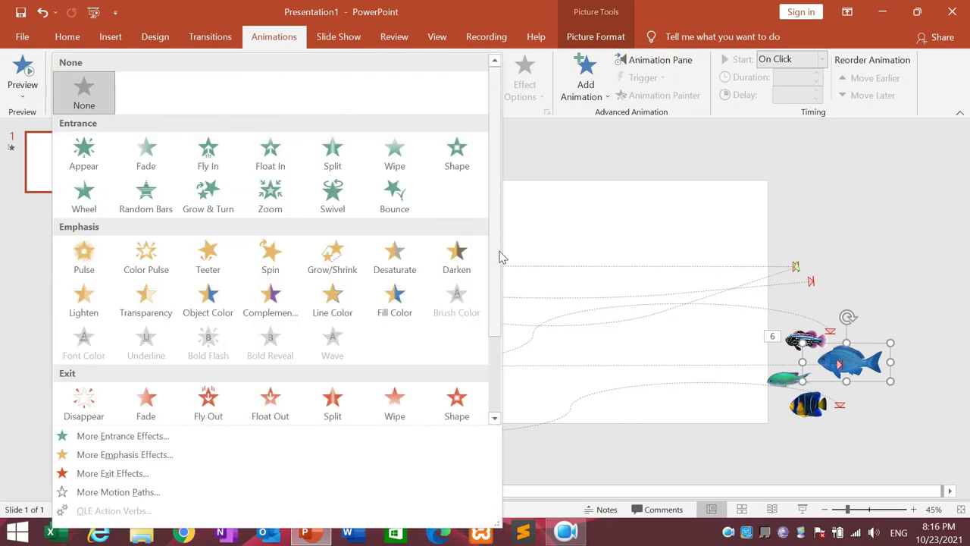
pyautogui.moveTo(498, 255); pyautogui.dragTo(496, 363)
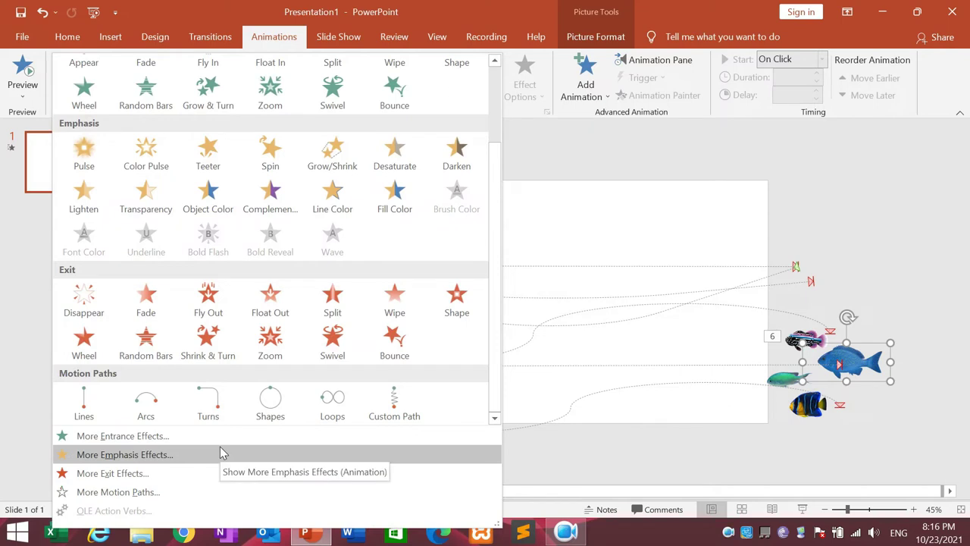
pyautogui.click(167, 492)
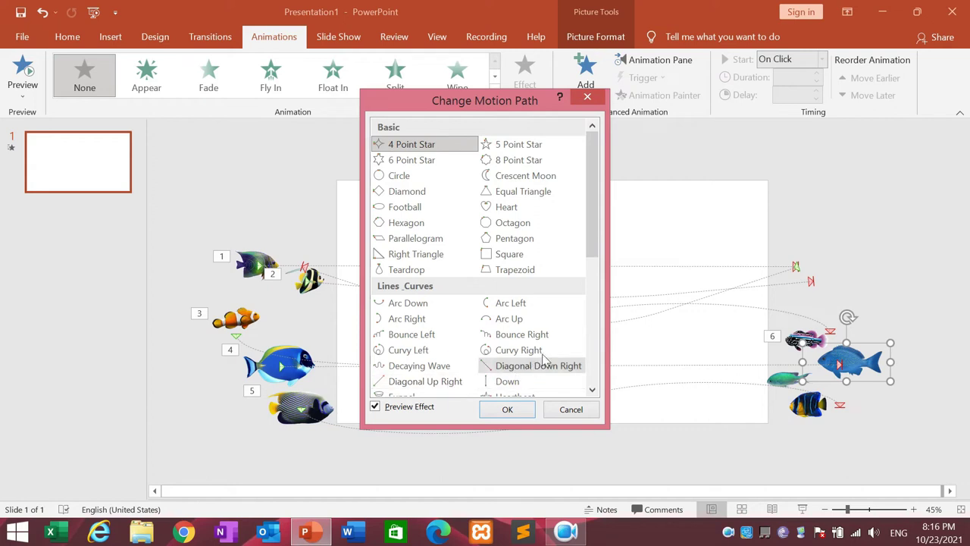
pyautogui.moveTo(594, 256); pyautogui.dragTo(595, 311)
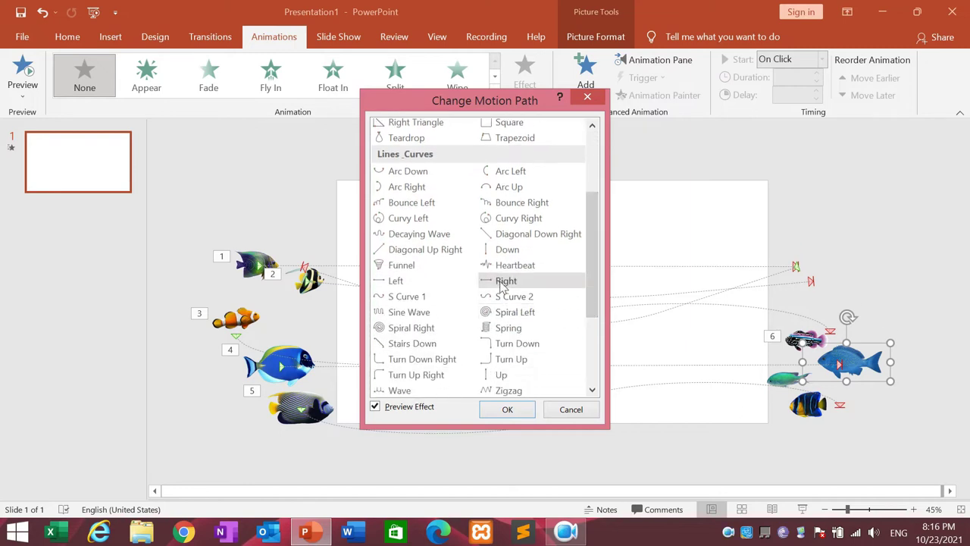
pyautogui.click(436, 282)
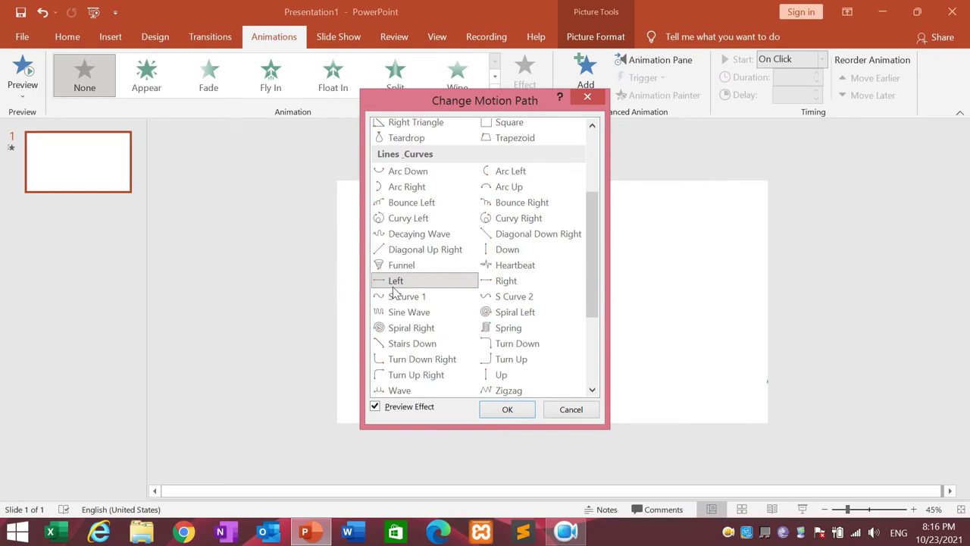
pyautogui.click(507, 413)
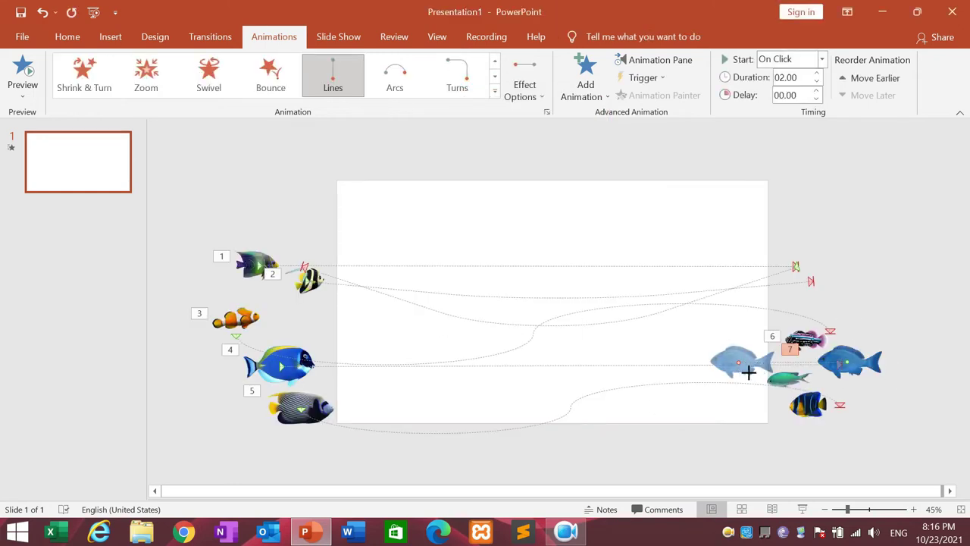
# Step: Extend the blue fish's path end across to the slide's left side
pyautogui.moveTo(748, 371); pyautogui.dragTo(262, 384)
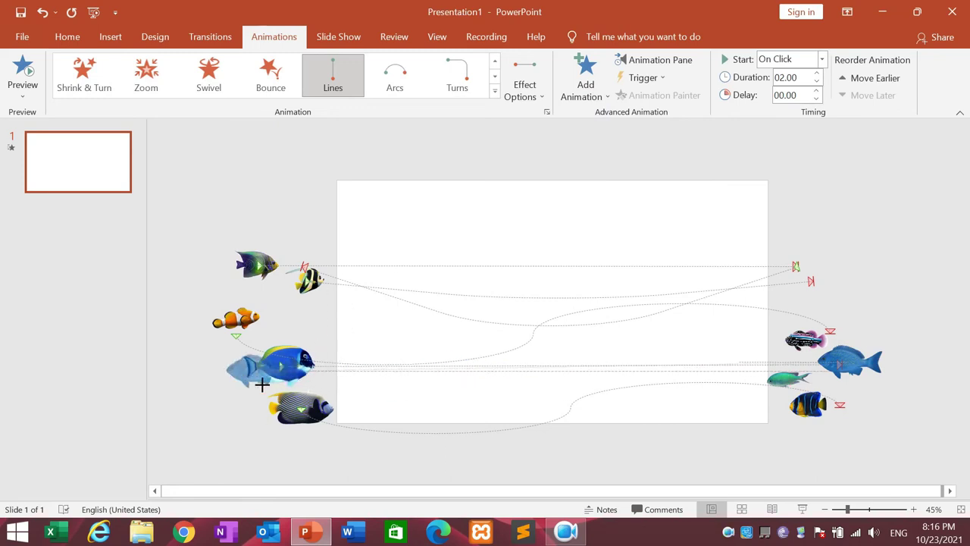
pyautogui.moveTo(262, 384); pyautogui.dragTo(298, 386)
pyautogui.click(826, 413)
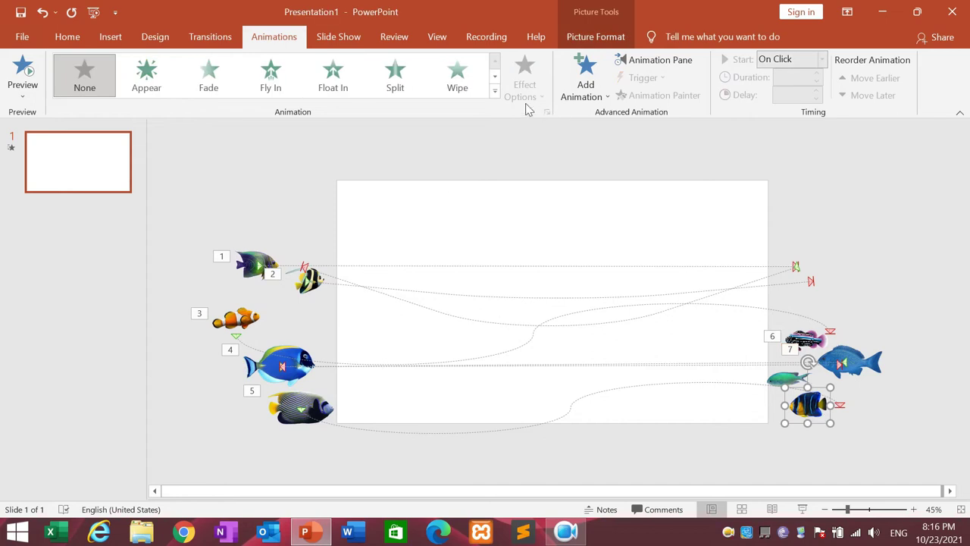
# Step: Apply the S Curve 1 motion path to the small bottom-right angelfish
pyautogui.click(495, 93)
pyautogui.scroll(-3, 496, 131)
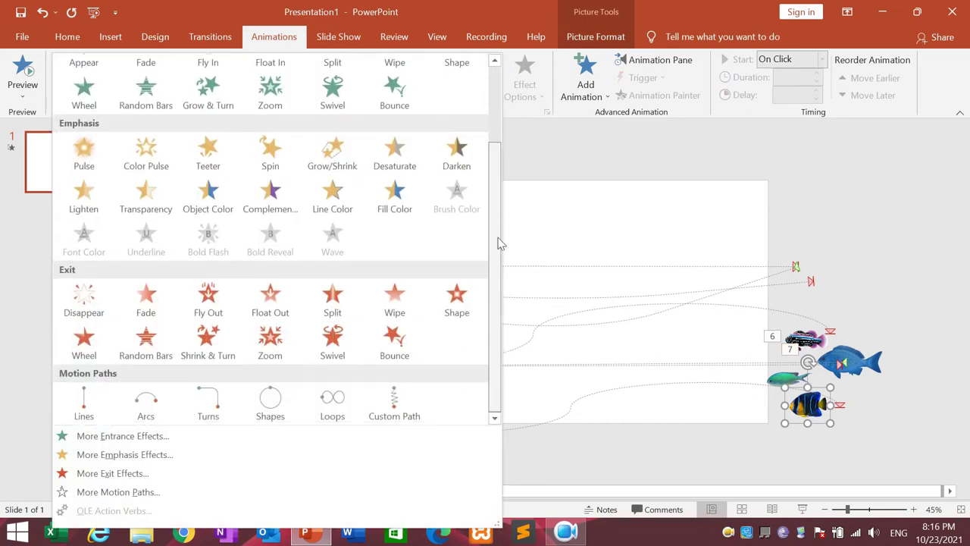
pyautogui.click(139, 492)
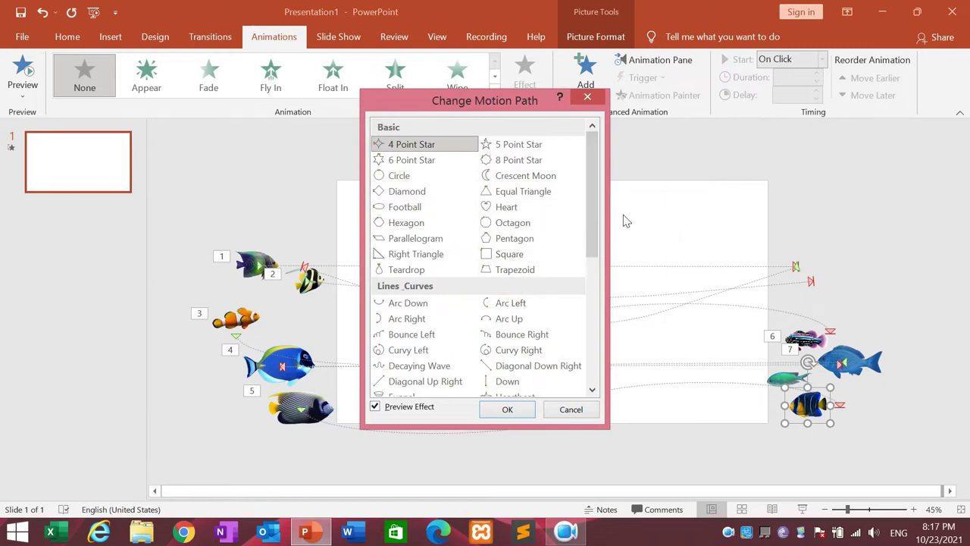
pyautogui.moveTo(594, 216); pyautogui.dragTo(596, 297)
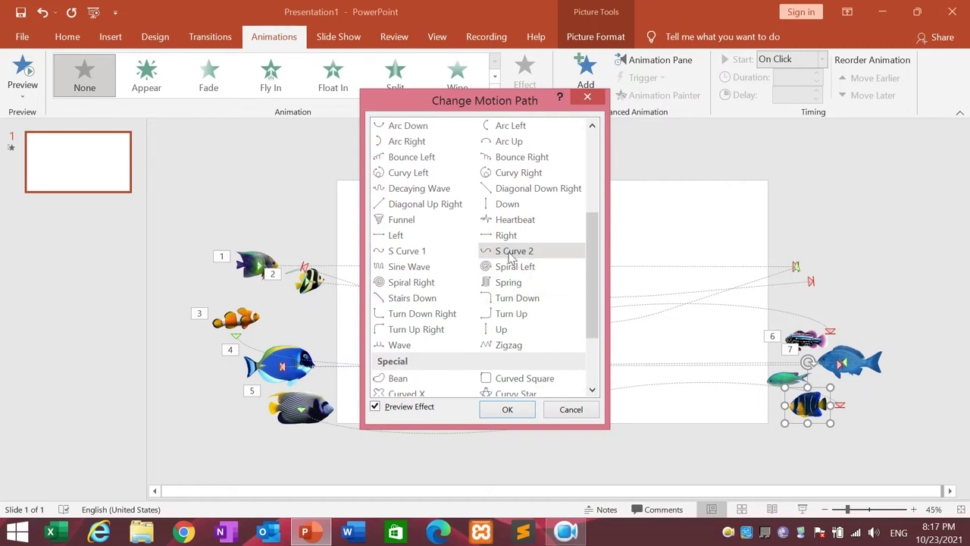
pyautogui.click(394, 256)
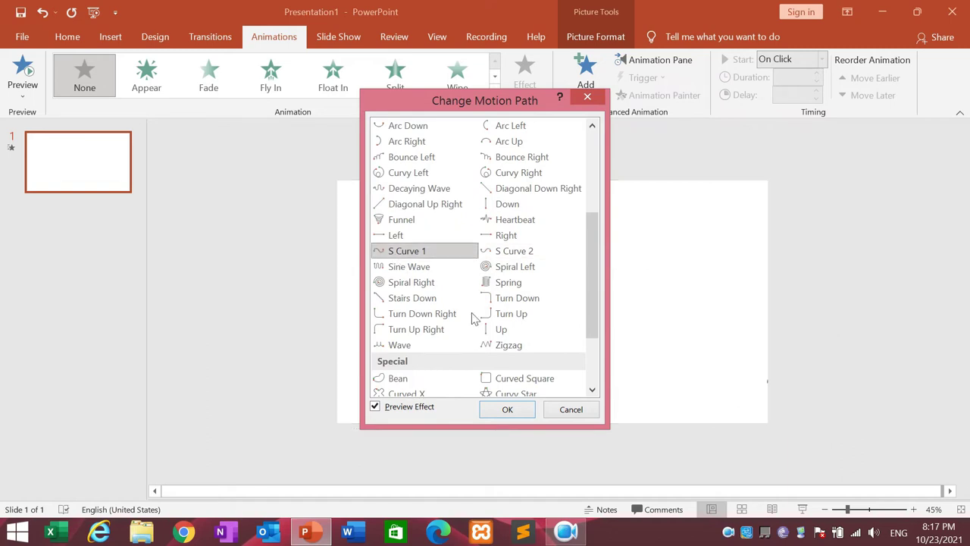
pyautogui.click(513, 408)
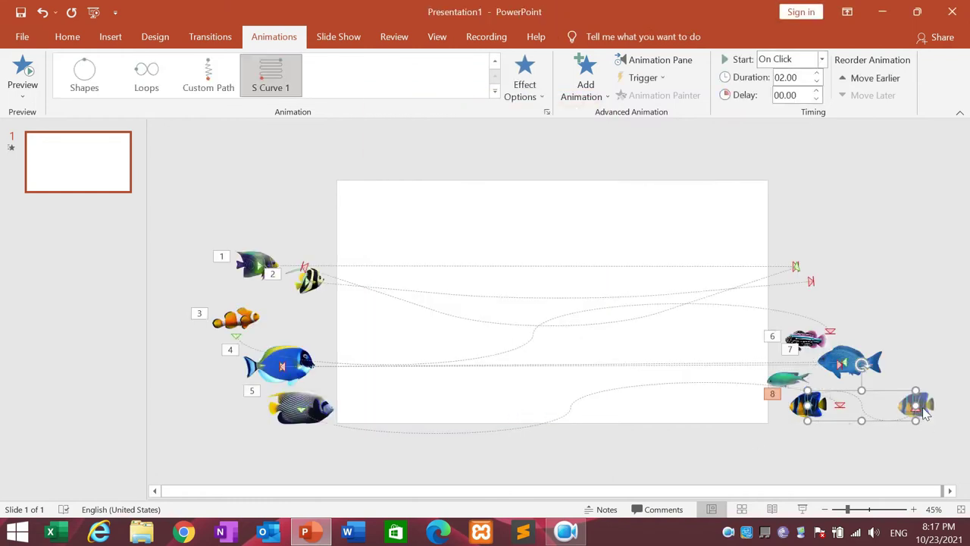
# Step: Stretch the S-curve leftward along the slide's bottom and shift it slightly up-left
pyautogui.moveTo(882, 422); pyautogui.dragTo(445, 428)
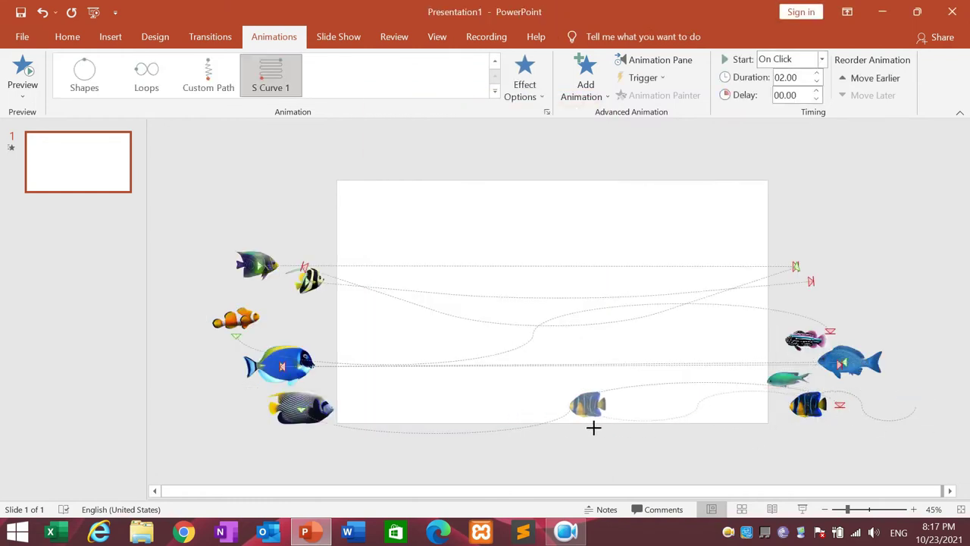
pyautogui.moveTo(408, 425)
pyautogui.mouseDown()
pyautogui.moveTo(354, 410)
pyautogui.moveTo(327, 390)
pyautogui.mouseUp()
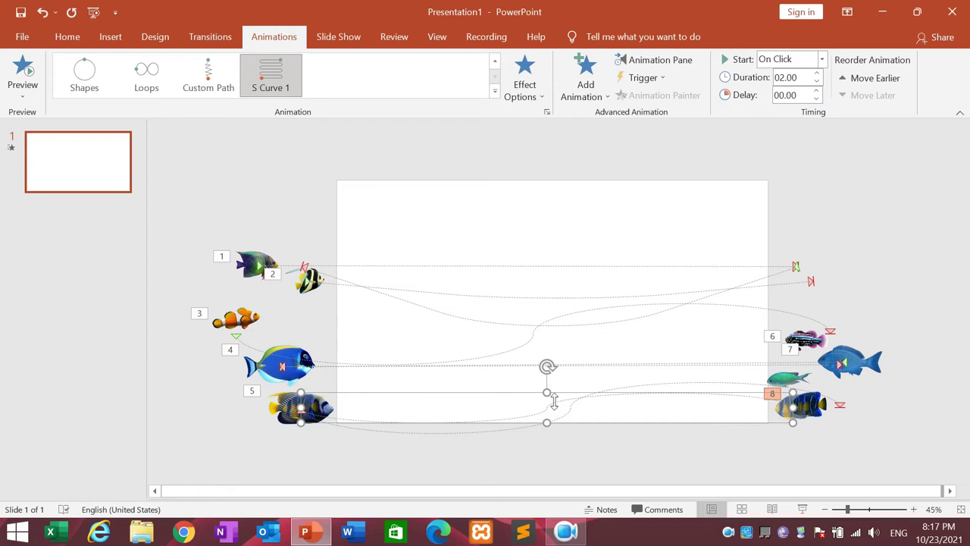
pyautogui.click(545, 379)
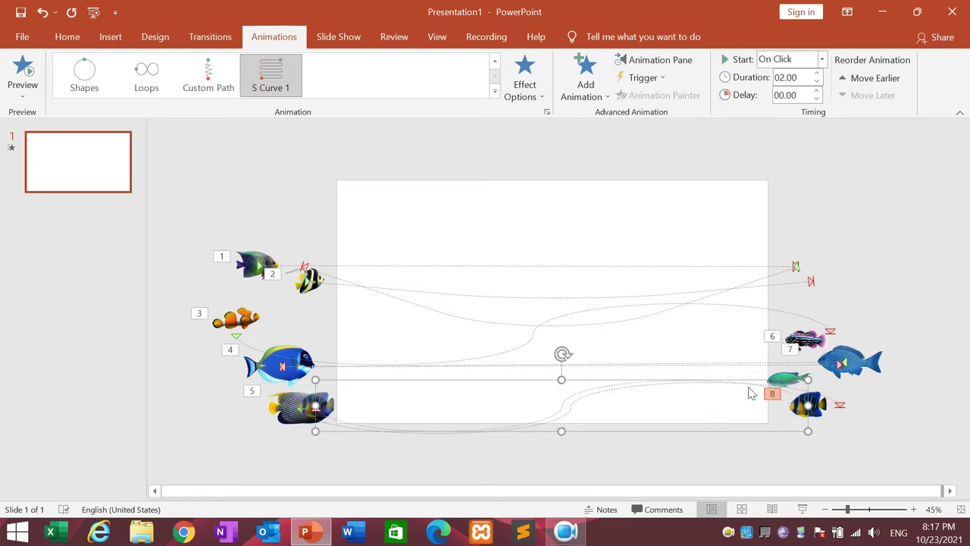
pyautogui.moveTo(572, 388); pyautogui.dragTo(553, 367)
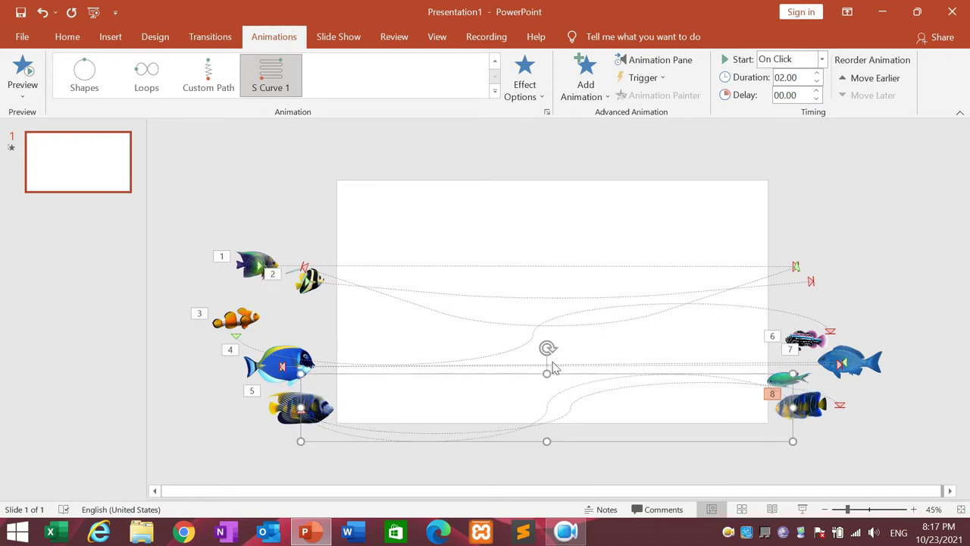
pyautogui.click(958, 412)
# Step: Change the green fish's motion path to Arc Up, then deselect it
pyautogui.click(793, 383)
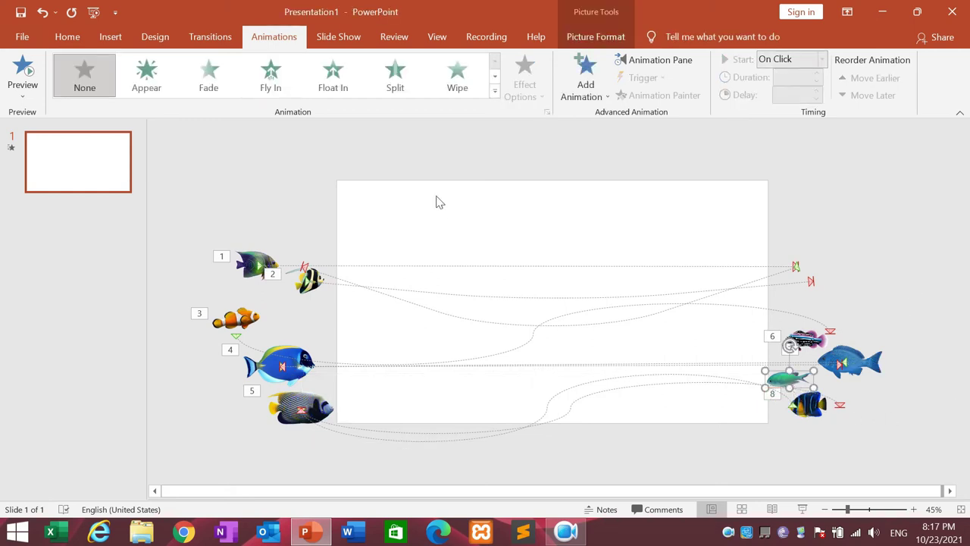
pyautogui.click(497, 94)
pyautogui.scroll(-3, 442, 303)
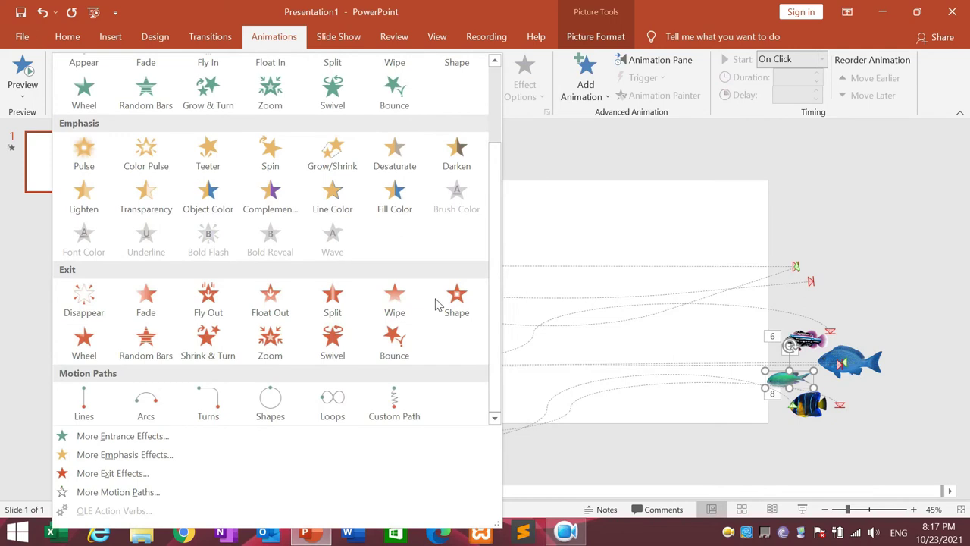
pyautogui.click(114, 492)
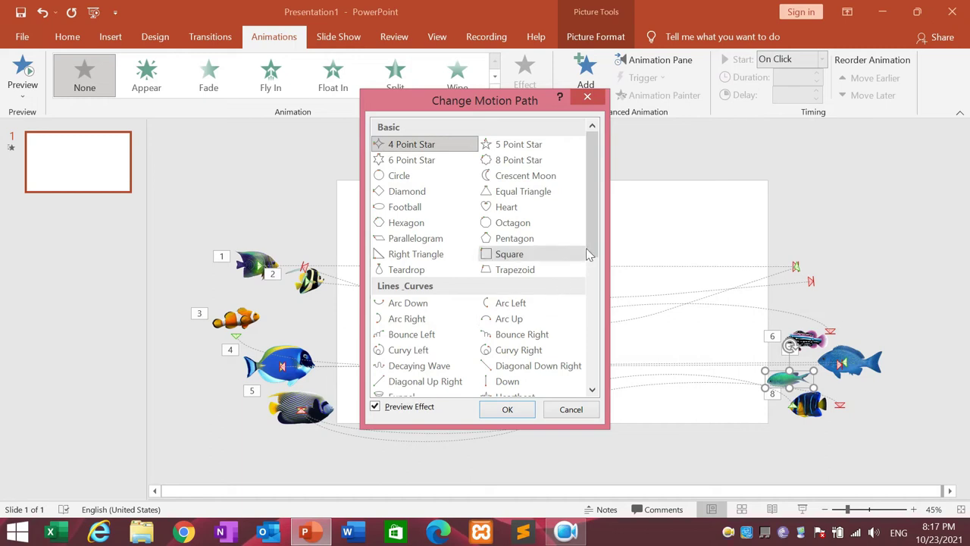
pyautogui.moveTo(593, 253); pyautogui.dragTo(596, 317)
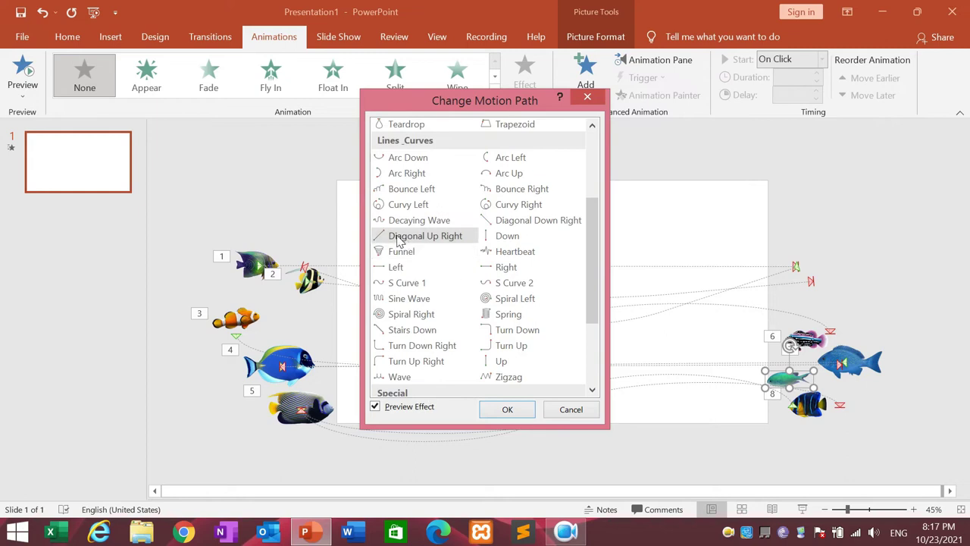
pyautogui.click(516, 174)
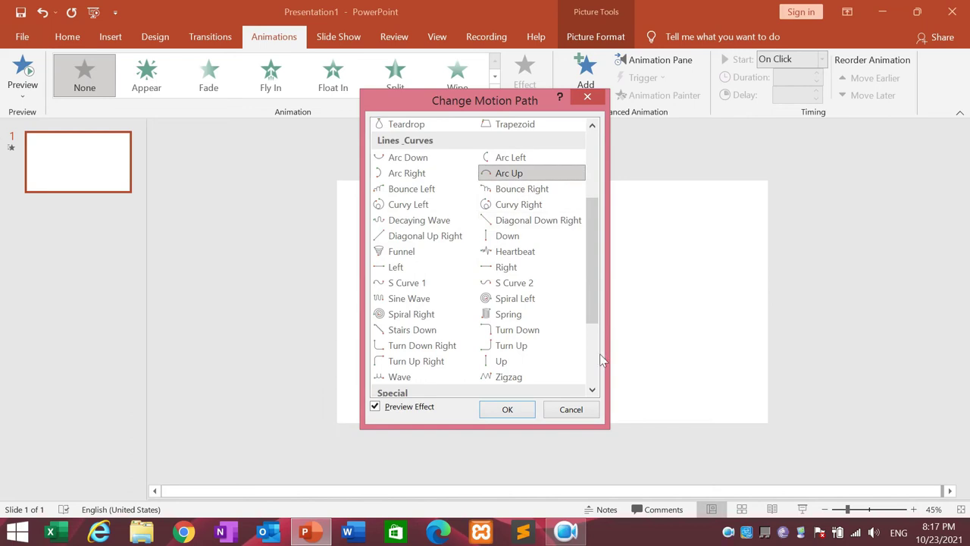
pyautogui.click(507, 410)
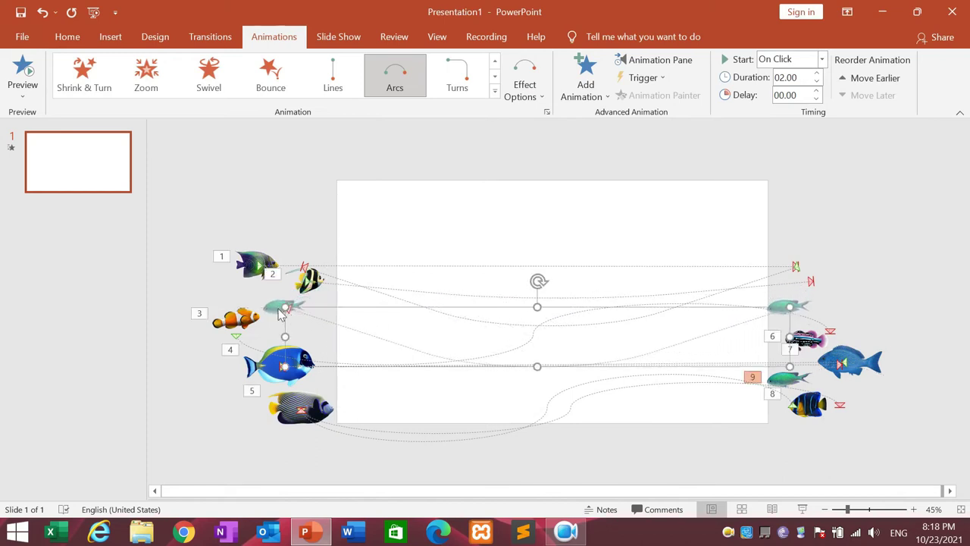
pyautogui.press('Delete')
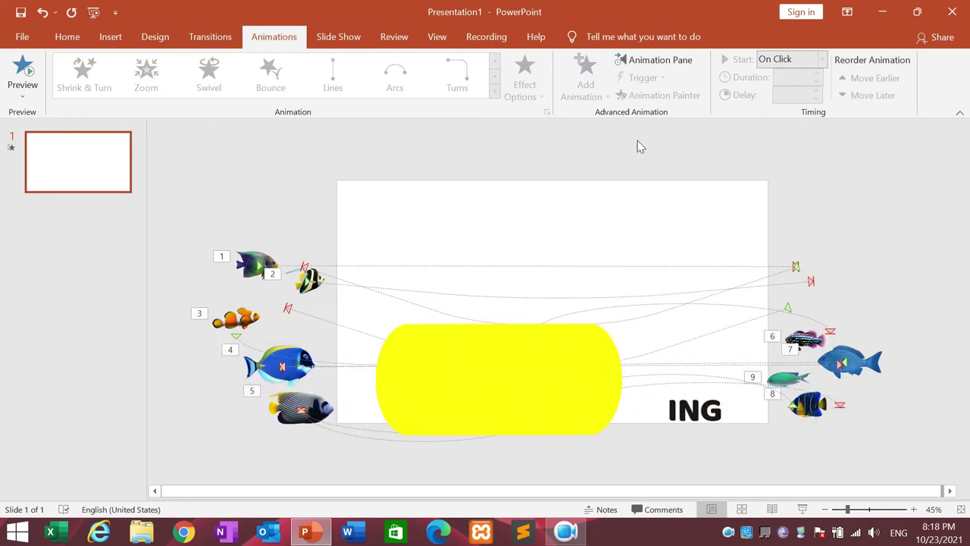
# Step: Show the Animation Pane and play all nine fish animations
pyautogui.click(656, 61)
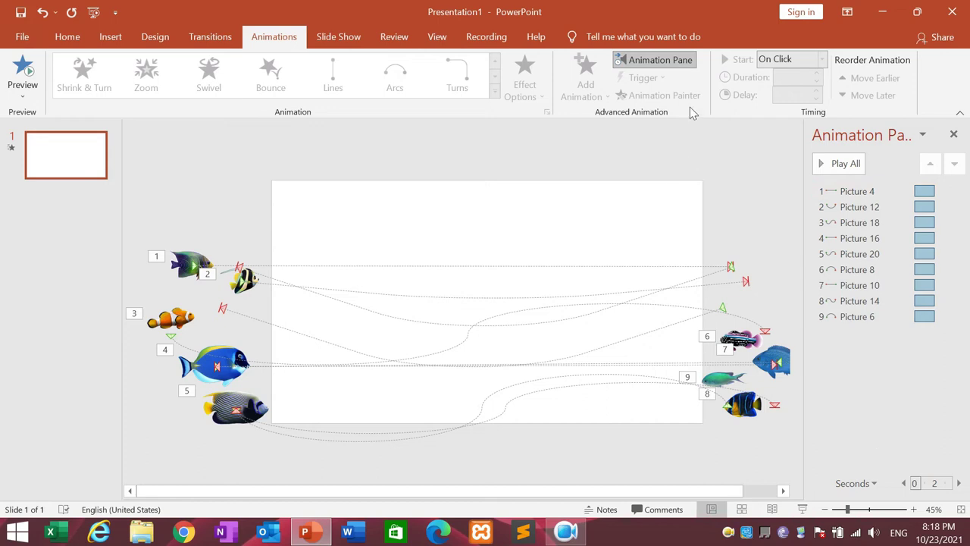
pyautogui.click(830, 166)
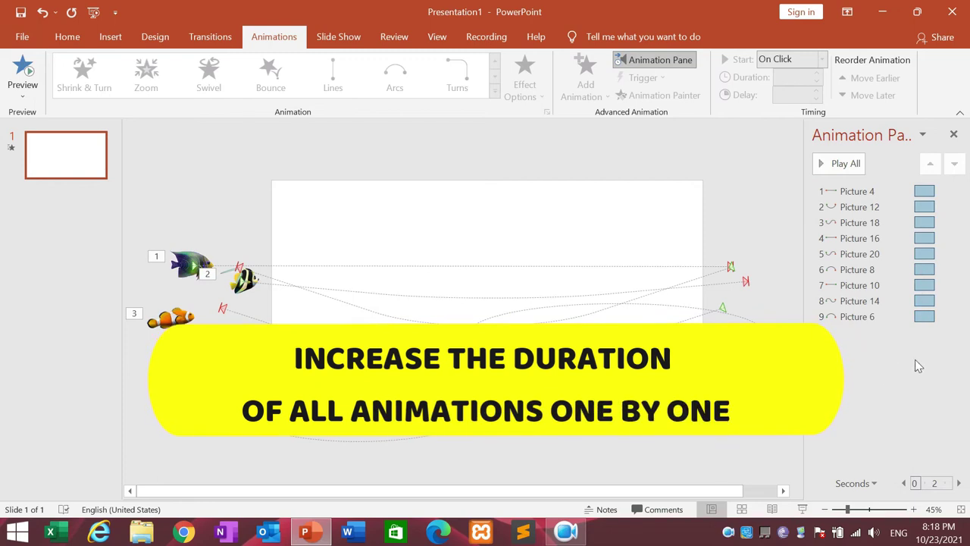
pyautogui.click(860, 194)
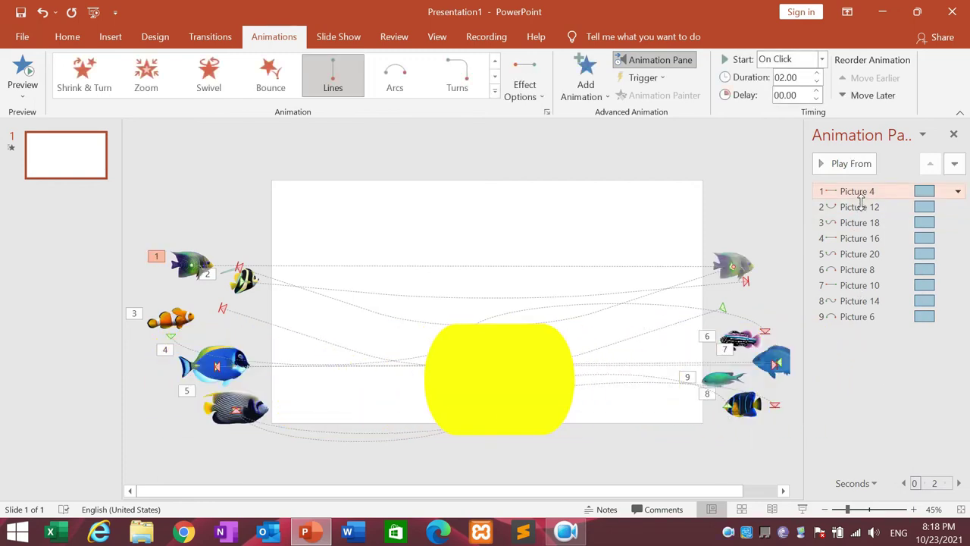
pyautogui.rightClick(860, 197)
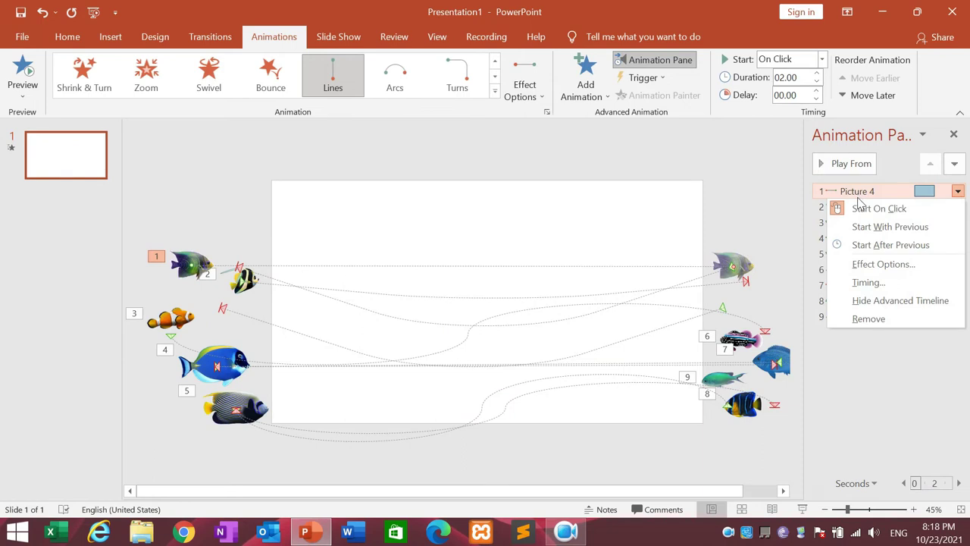
pyautogui.click(873, 281)
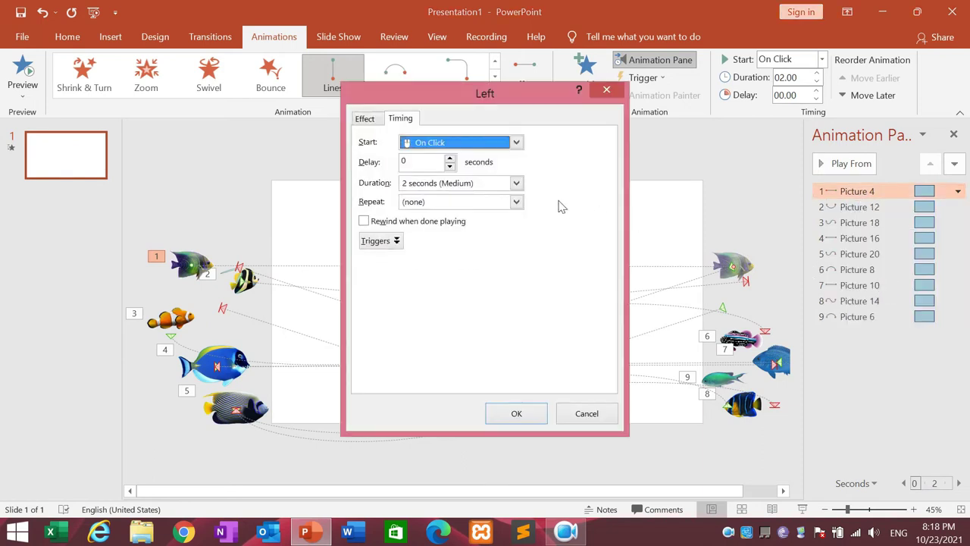
pyautogui.click(517, 184)
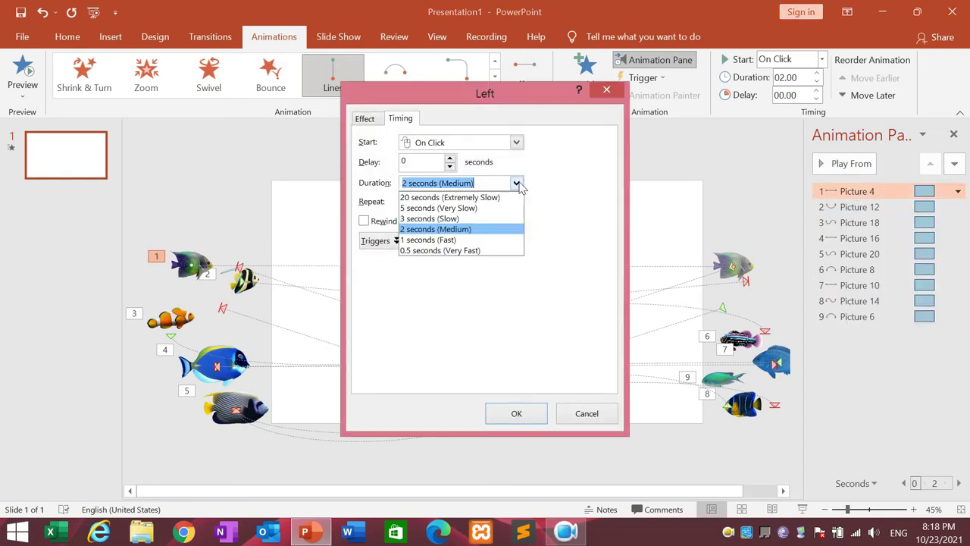
pyautogui.click(553, 182)
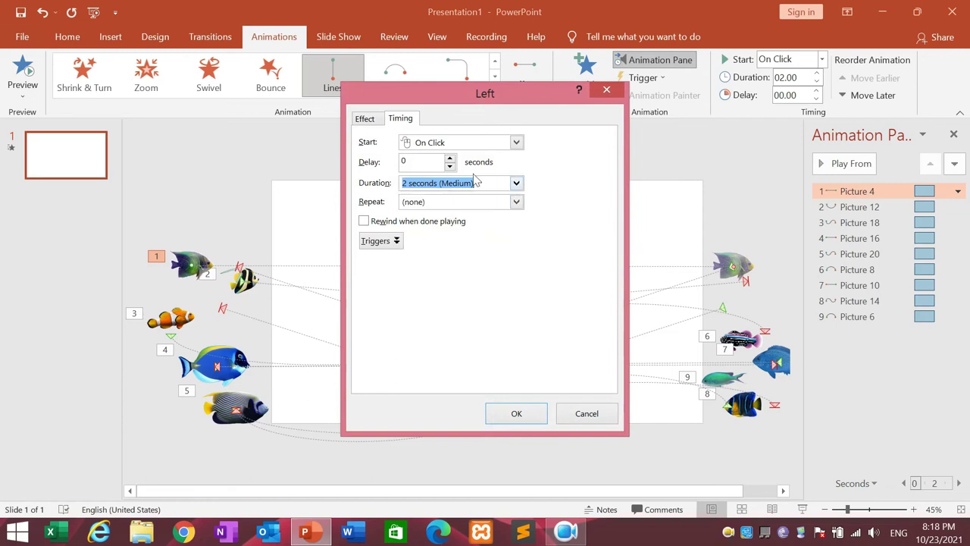
pyautogui.click(516, 184)
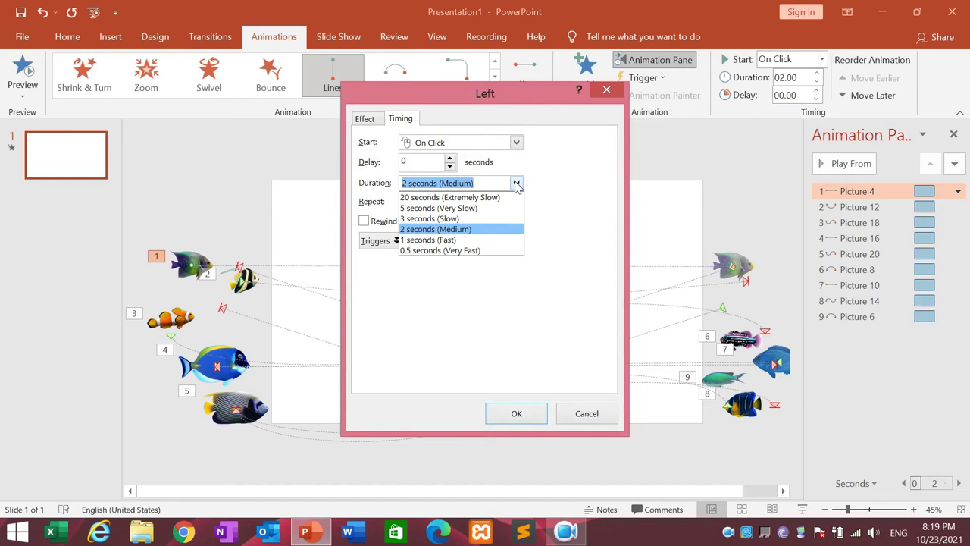
pyautogui.click(489, 199)
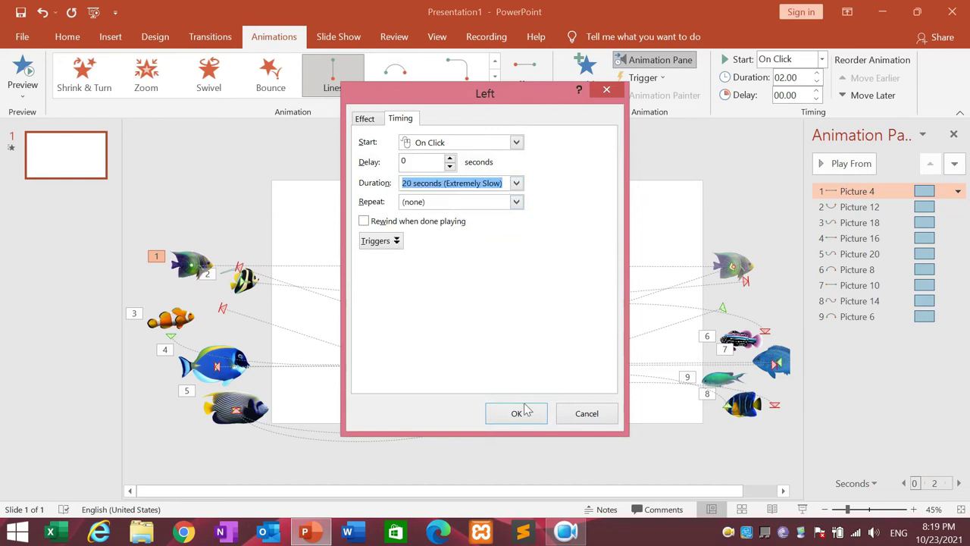
pyautogui.click(520, 413)
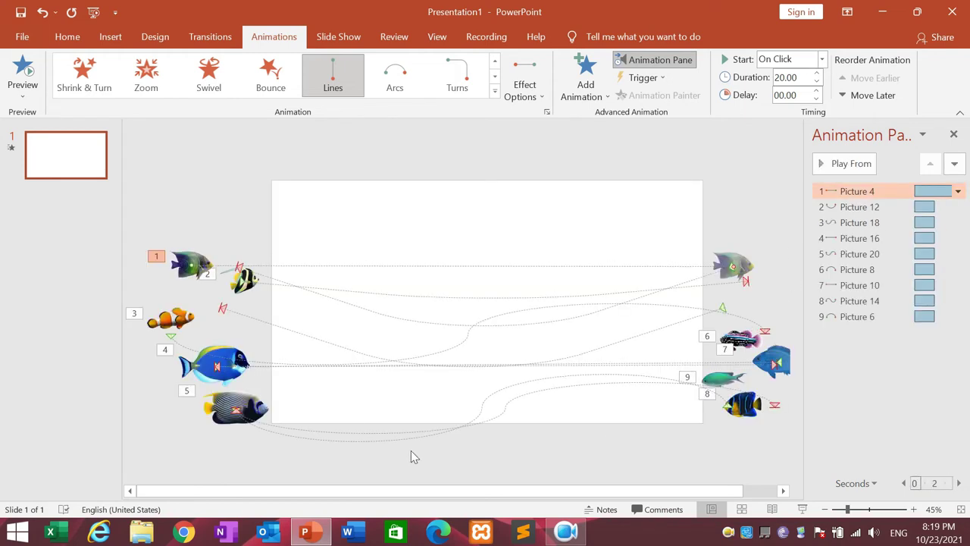
pyautogui.click(862, 370)
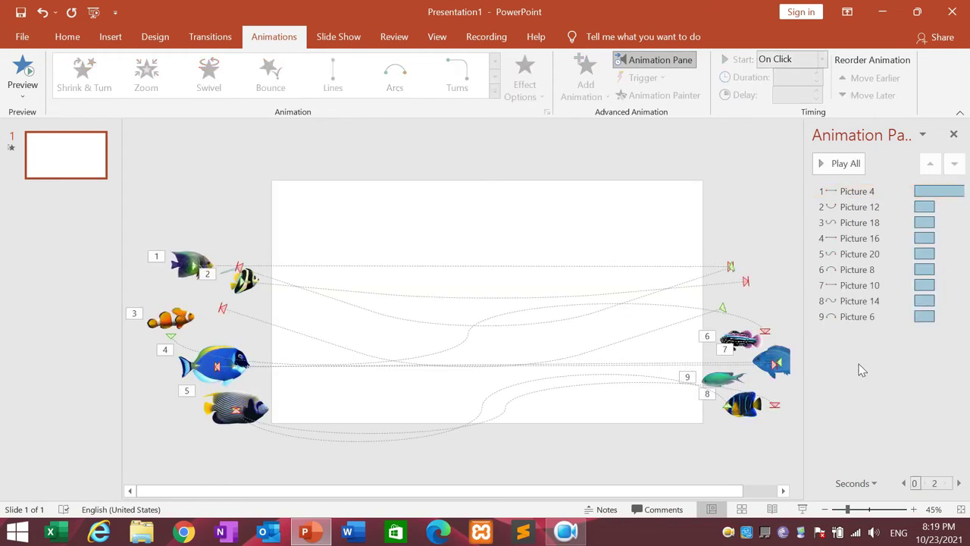
pyautogui.click(830, 228)
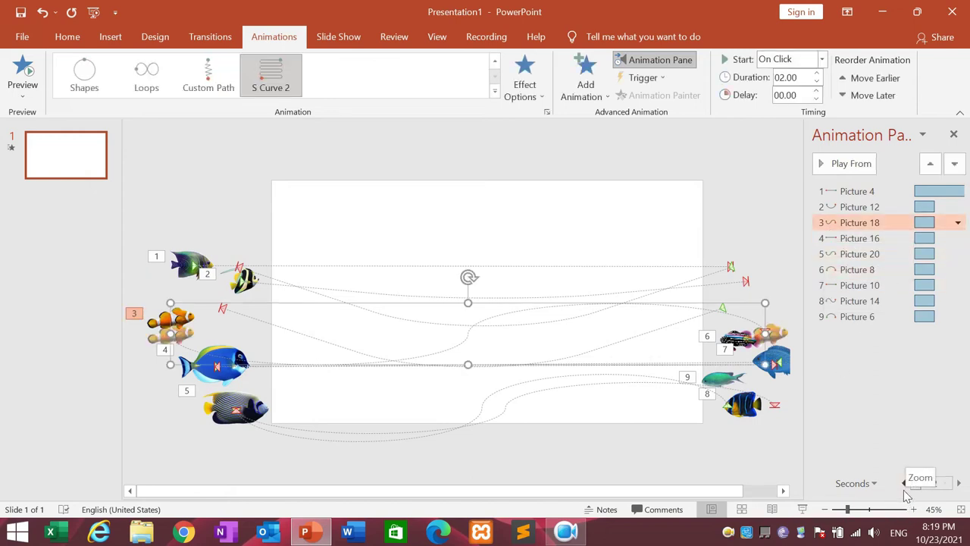
pyautogui.press('Up')
pyautogui.press('Up')
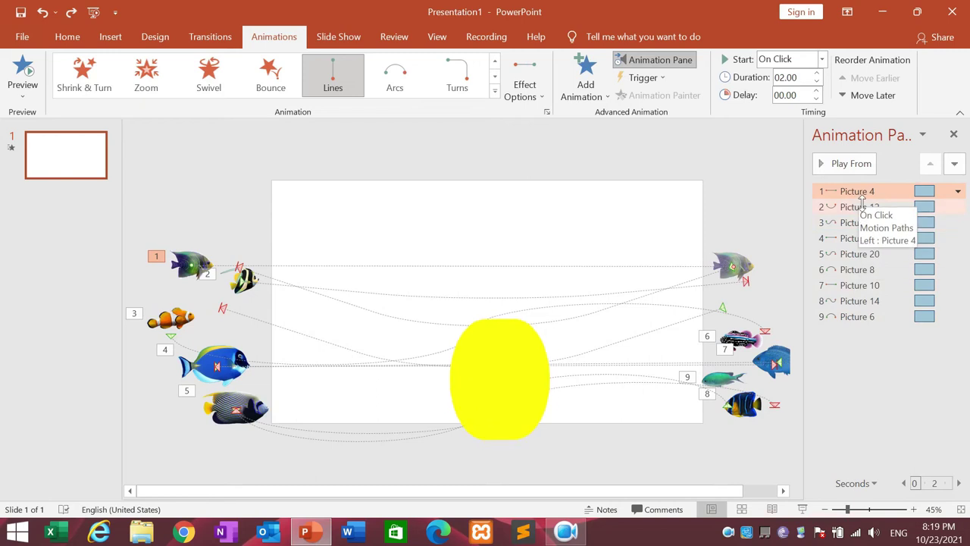
# Step: Make animations Picture 12 through Picture 6 start With Previous through the Timing dialog
pyautogui.click(887, 357)
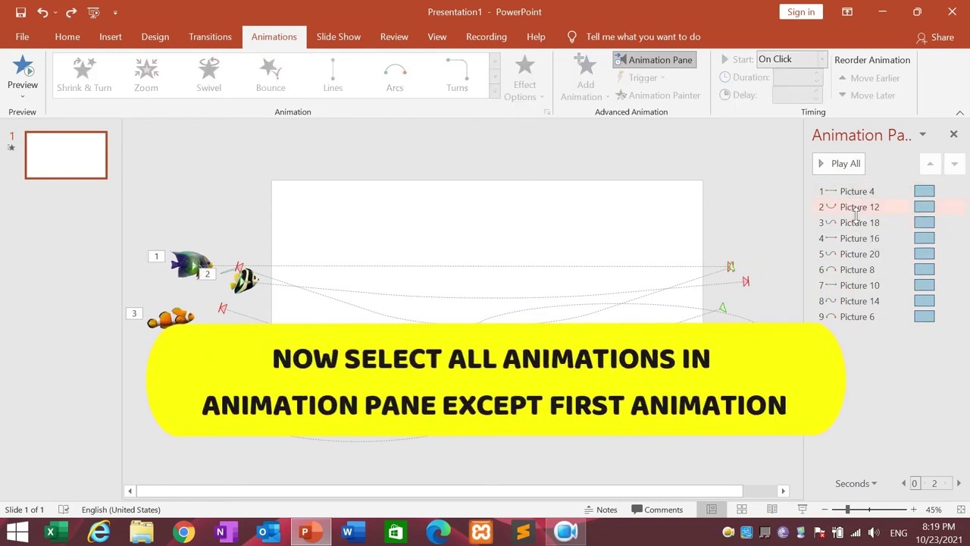
pyautogui.click(864, 209)
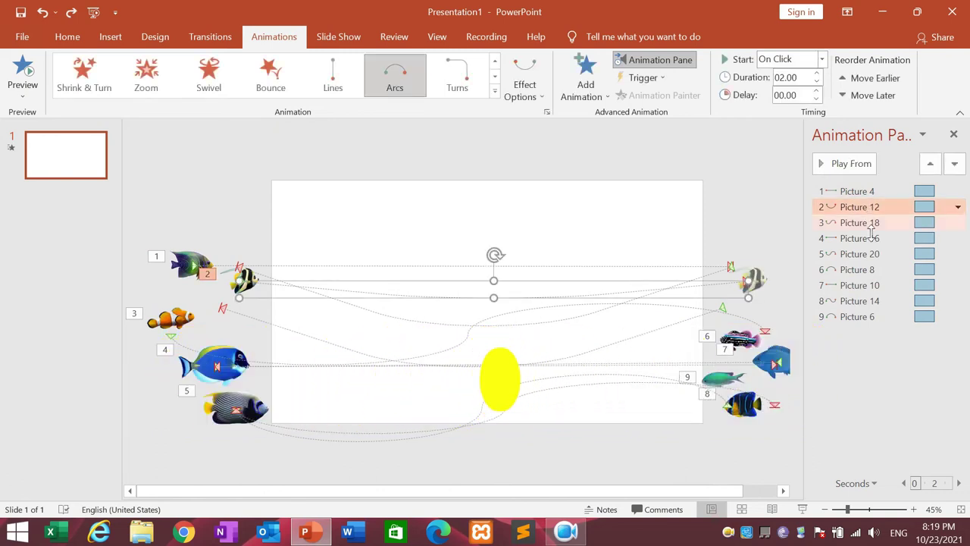
pyautogui.keyDown('shift'); pyautogui.click(870, 222); pyautogui.keyUp('shift')
pyautogui.keyDown('shift'); pyautogui.click(870, 238); pyautogui.keyUp('shift')
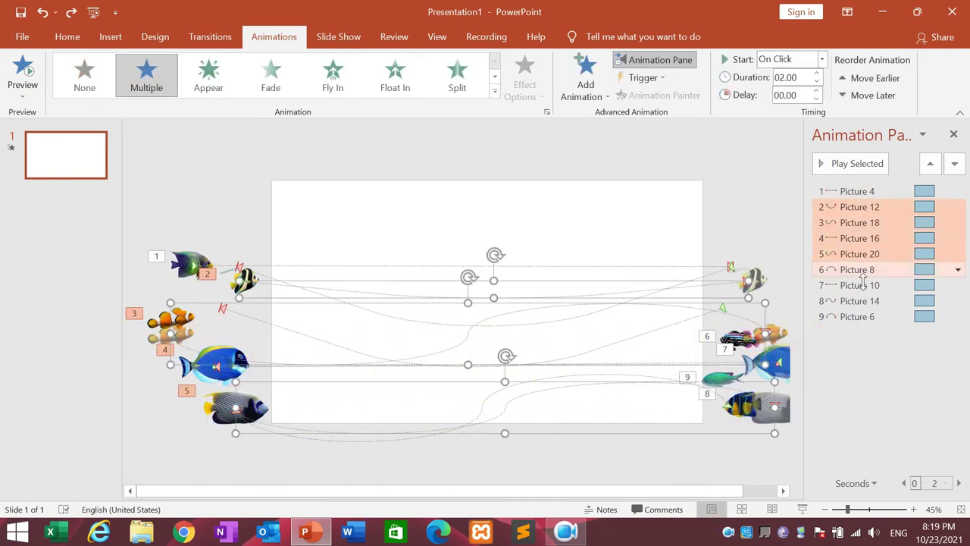
pyautogui.keyDown('shift'); pyautogui.click(861, 271); pyautogui.keyUp('shift')
pyautogui.keyDown('shift'); pyautogui.click(859, 316); pyautogui.keyUp('shift')
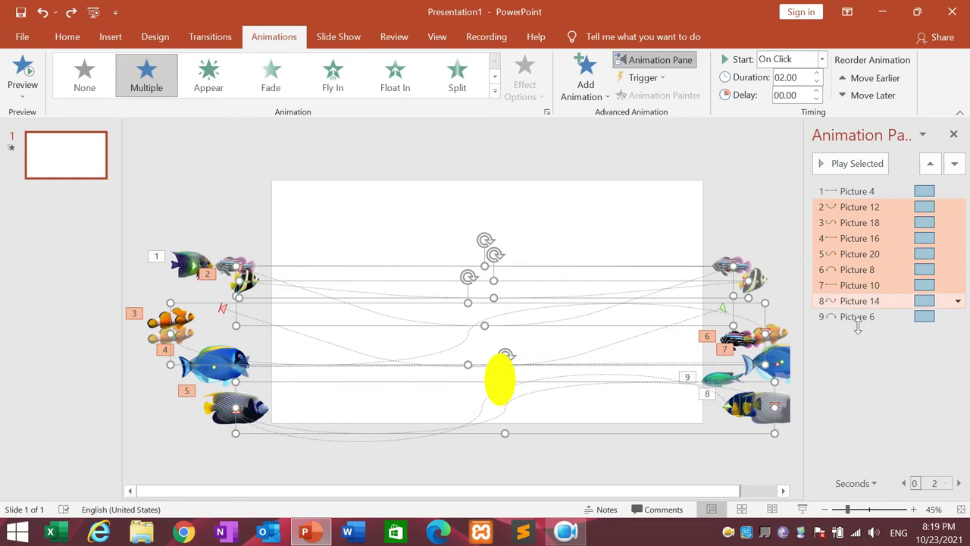
pyautogui.rightClick(871, 256)
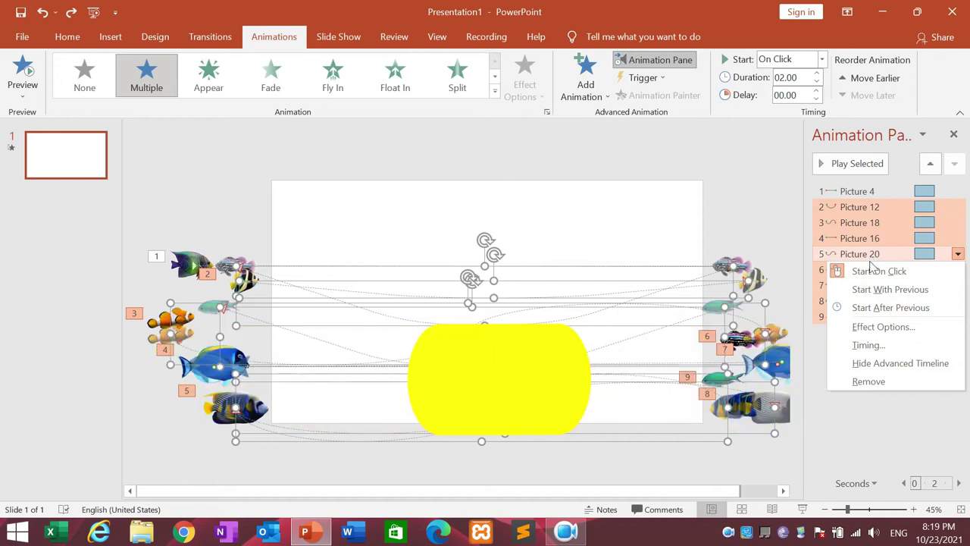
pyautogui.click(885, 347)
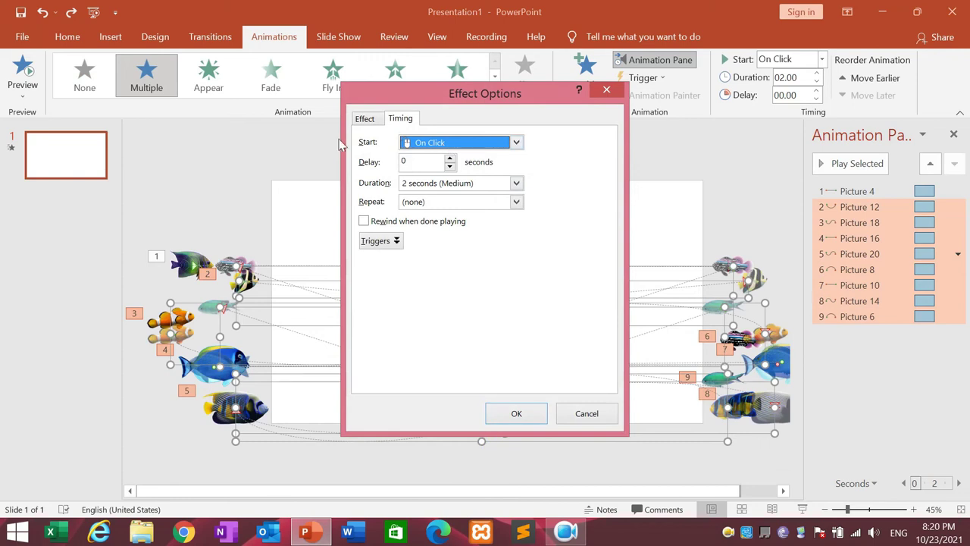
pyautogui.click(518, 147)
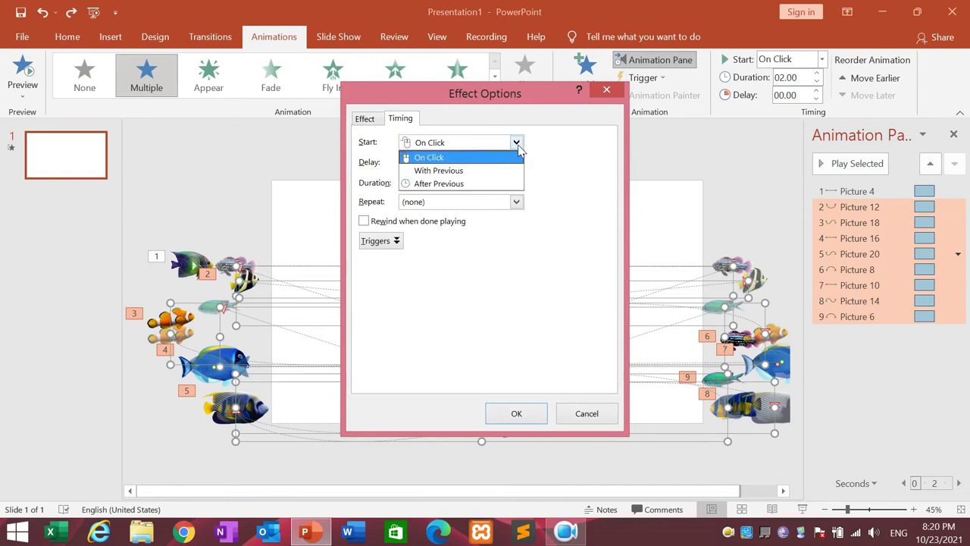
pyautogui.click(483, 171)
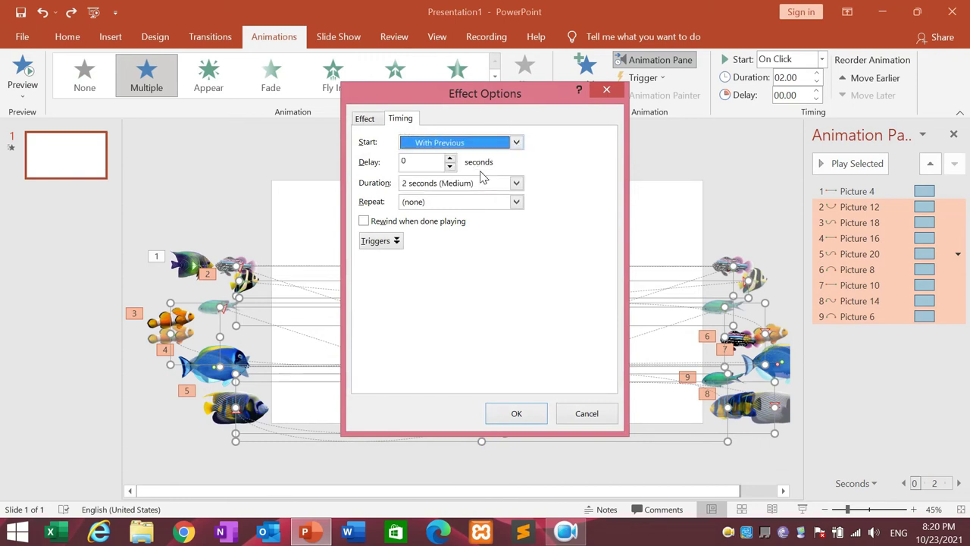
pyautogui.click(524, 413)
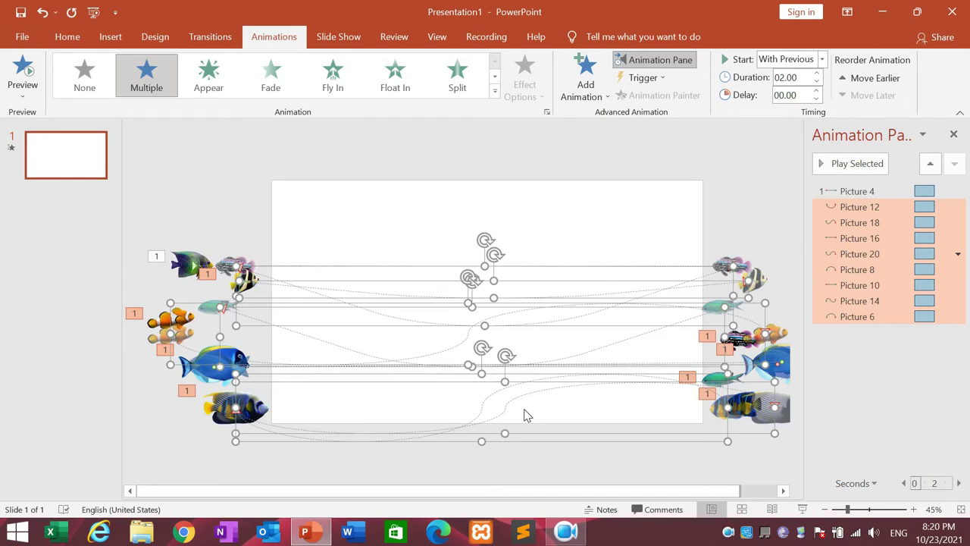
# Step: Lengthen the Picture 12 and Picture 16 durations, then check Picture 20 and Picture 8 timing
pyautogui.click(244, 195)
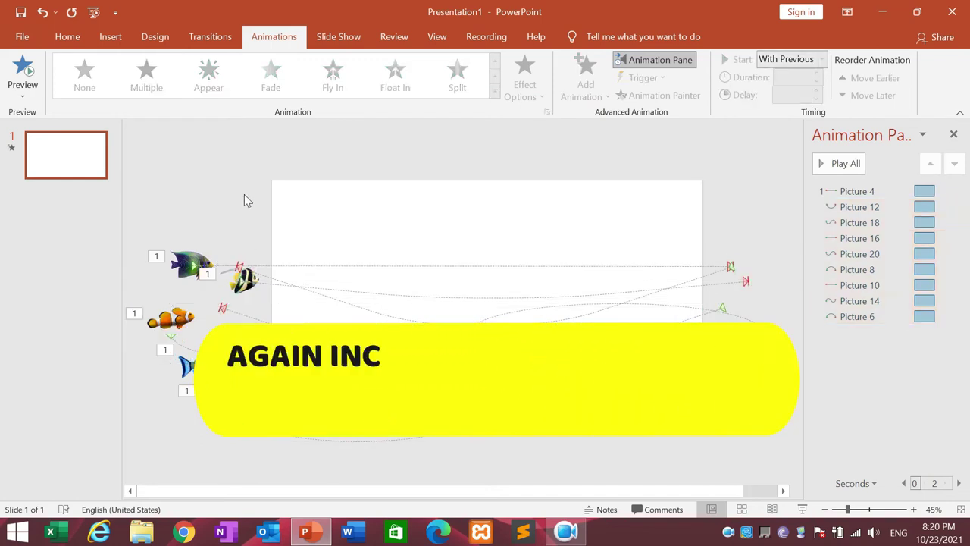
pyautogui.click(849, 213)
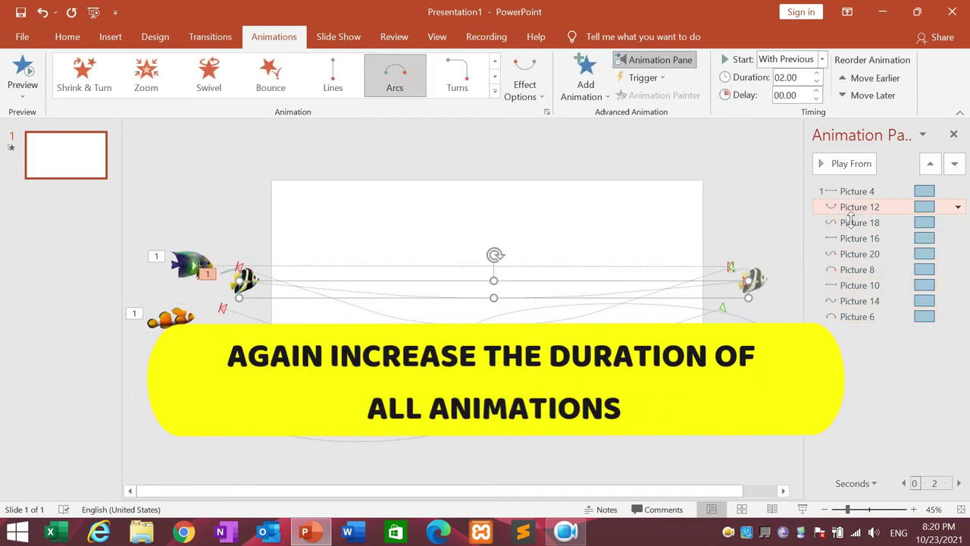
pyautogui.click(817, 74)
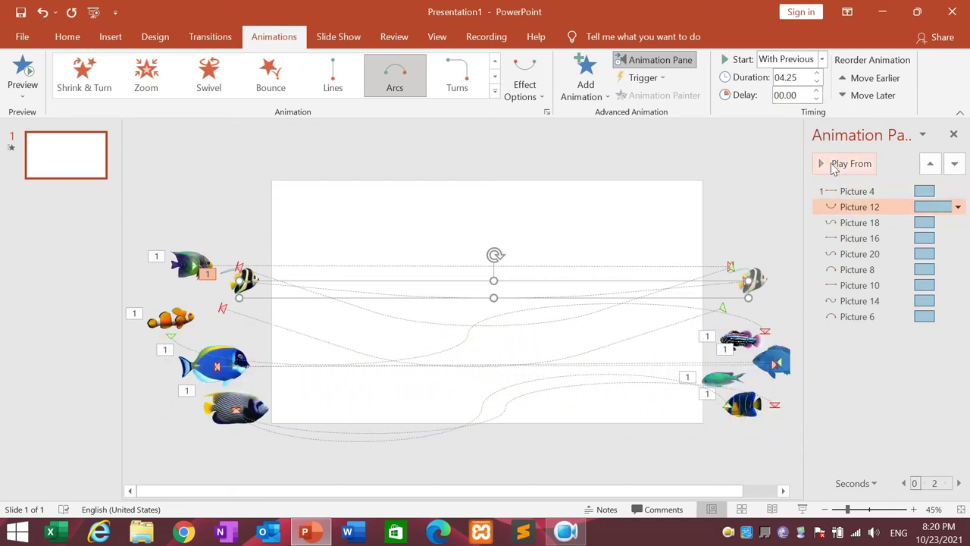
pyautogui.click(859, 222)
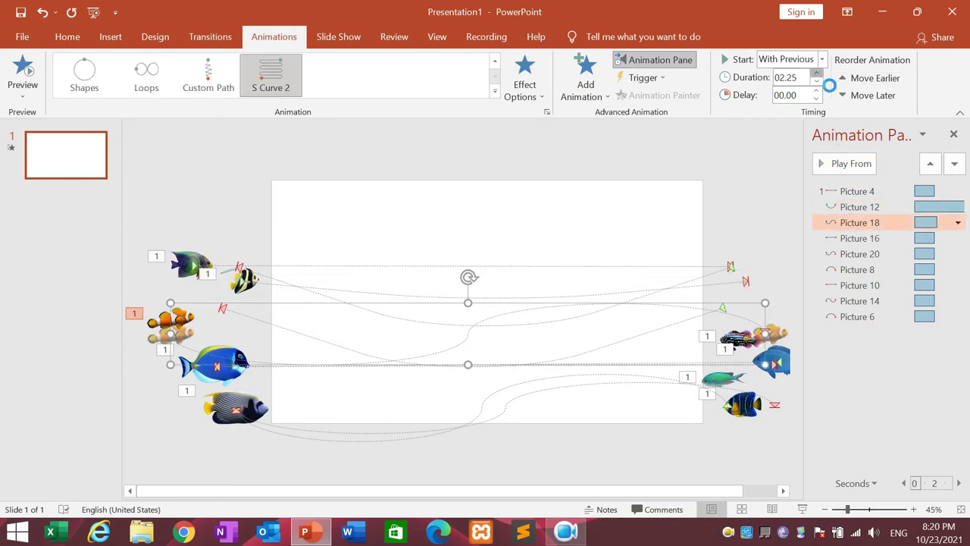
pyautogui.click(867, 238)
pyautogui.click(818, 74)
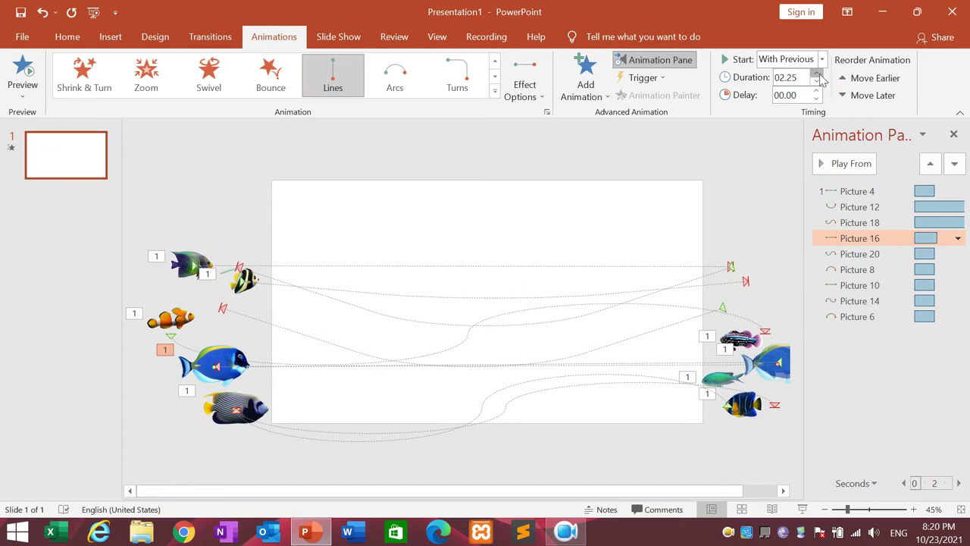
pyautogui.click(867, 254)
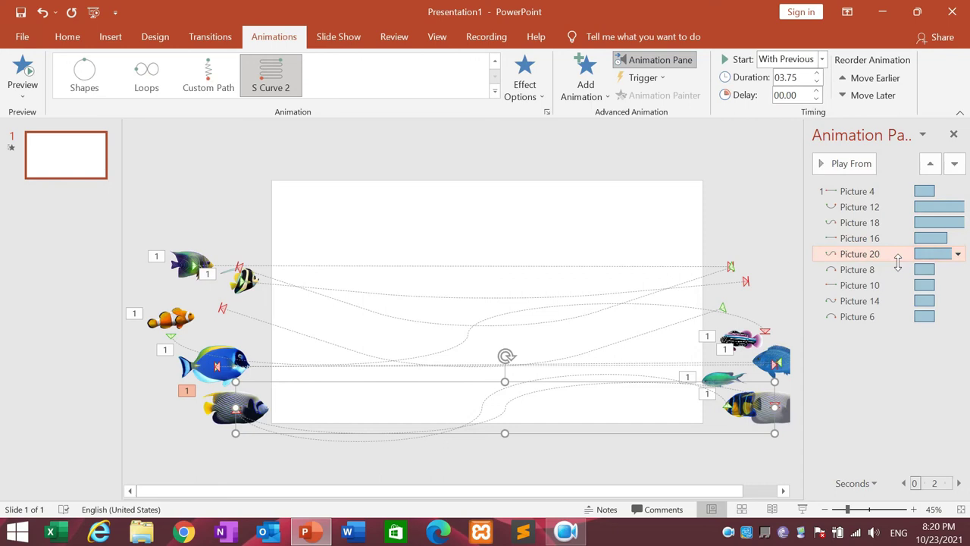
pyautogui.click(868, 269)
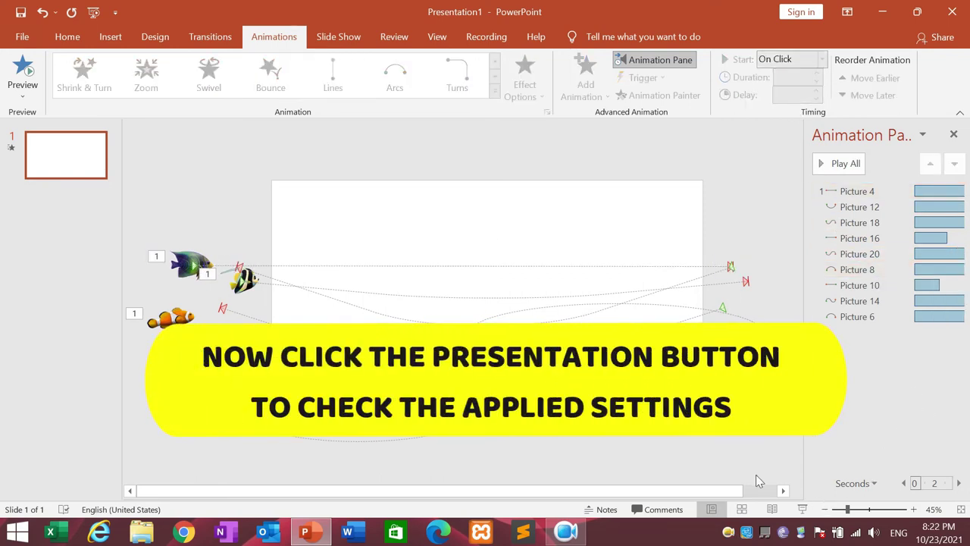
pyautogui.click(802, 509)
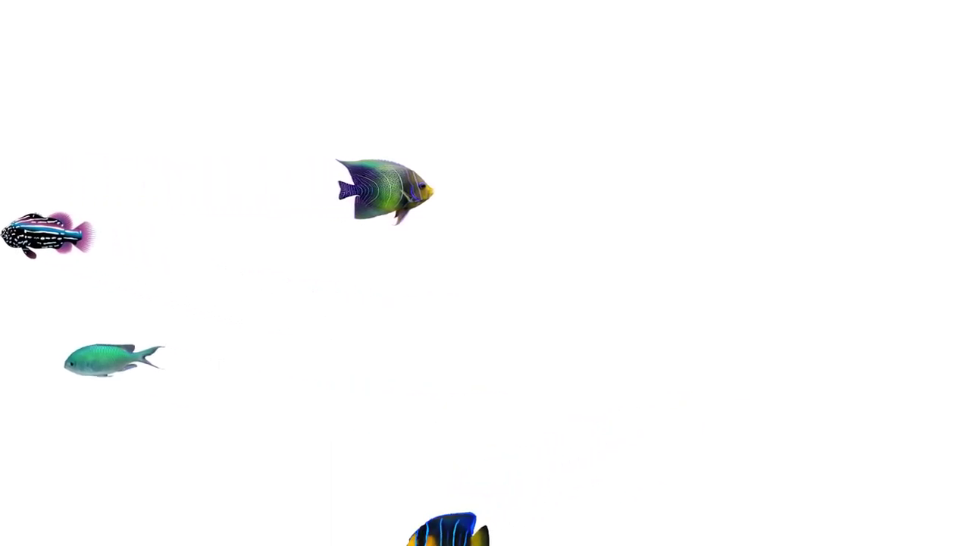
pyautogui.press('Escape')
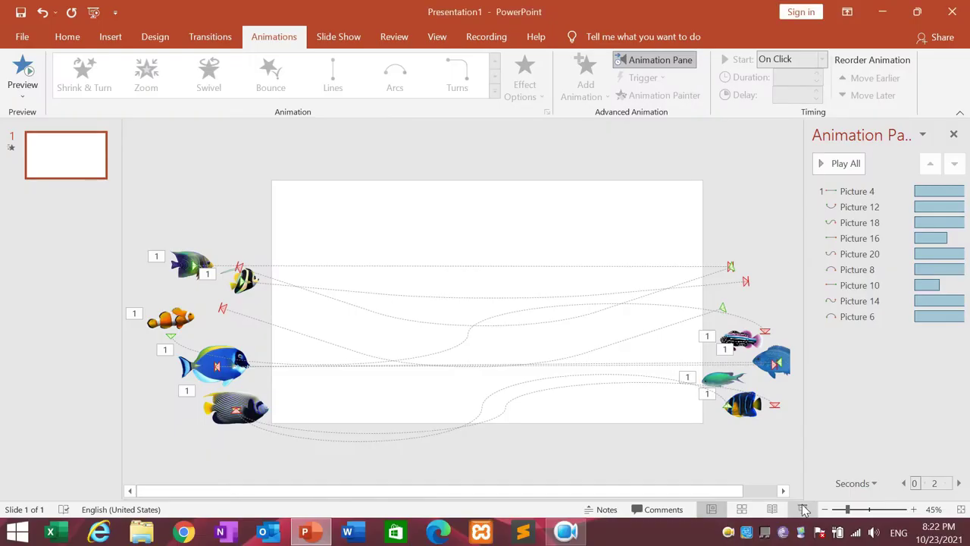
# Step: Insert the aquarium photo with rocks from this computer to fill the slide
pyautogui.click(112, 35)
pyautogui.click(108, 75)
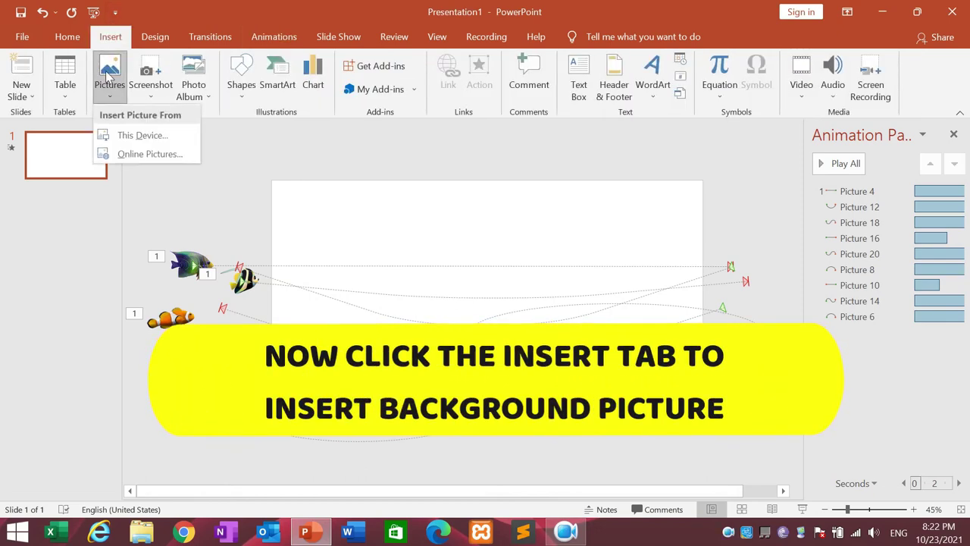
pyautogui.click(187, 134)
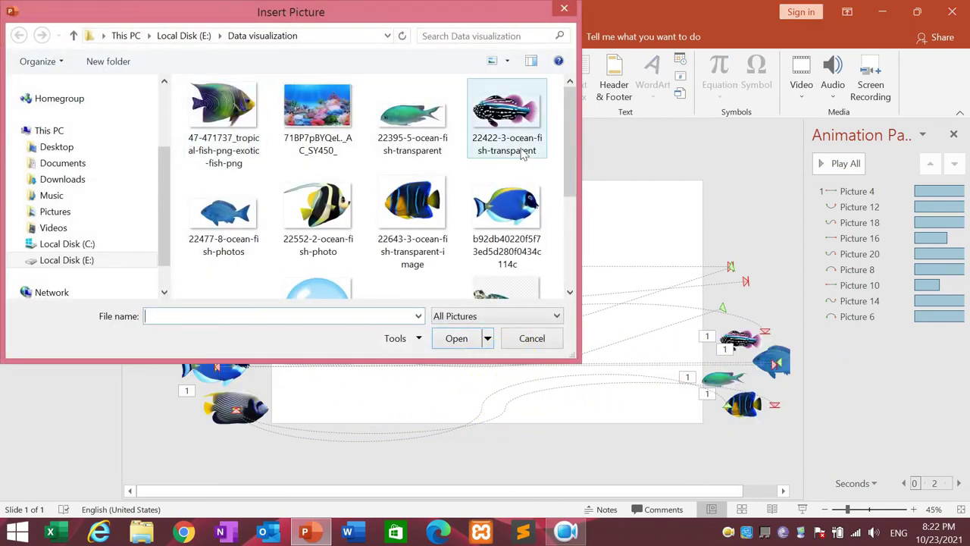
pyautogui.scroll(-3, 576, 190)
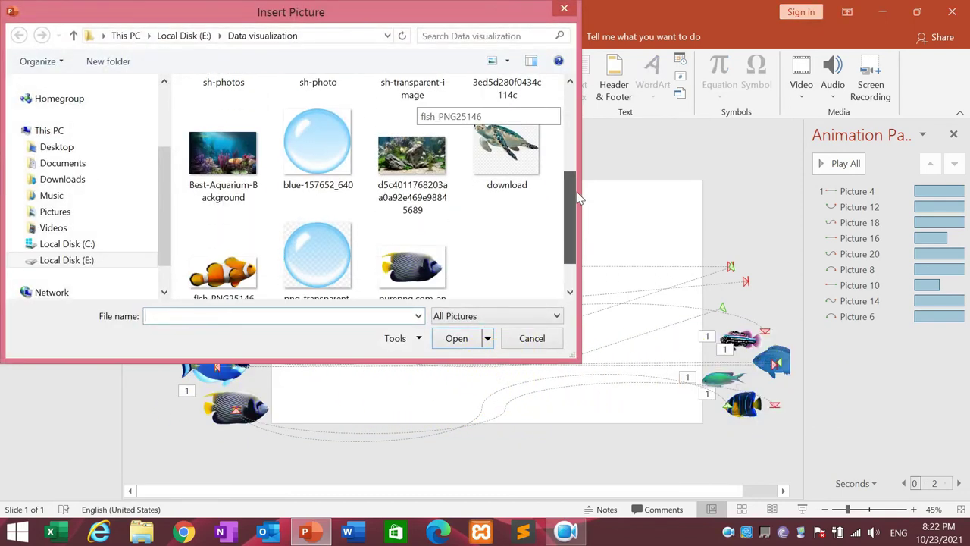
pyautogui.click(405, 169)
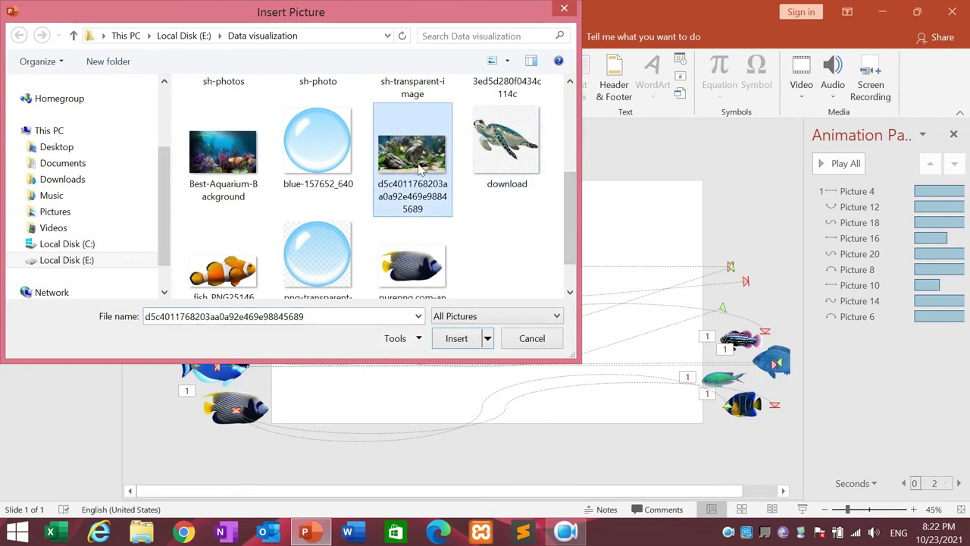
pyautogui.click(457, 338)
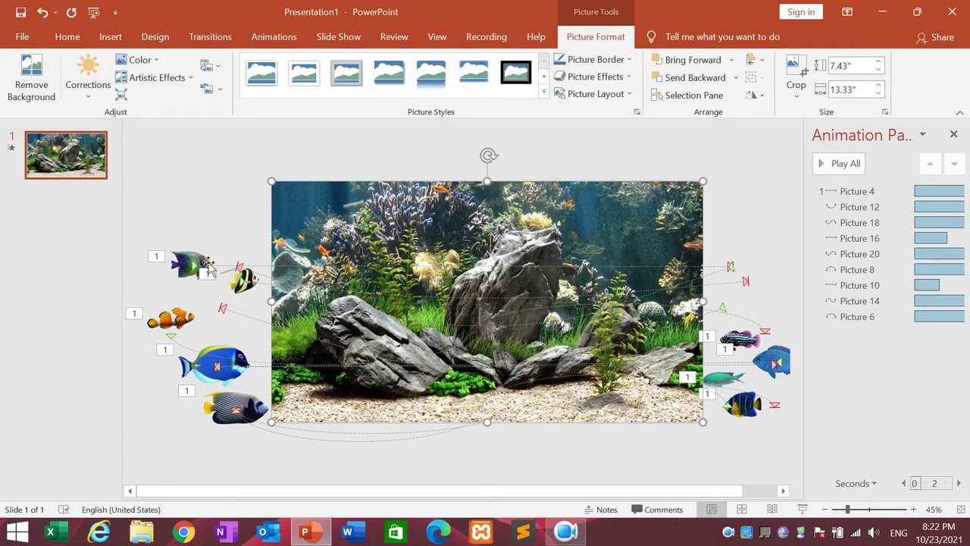
pyautogui.click(110, 39)
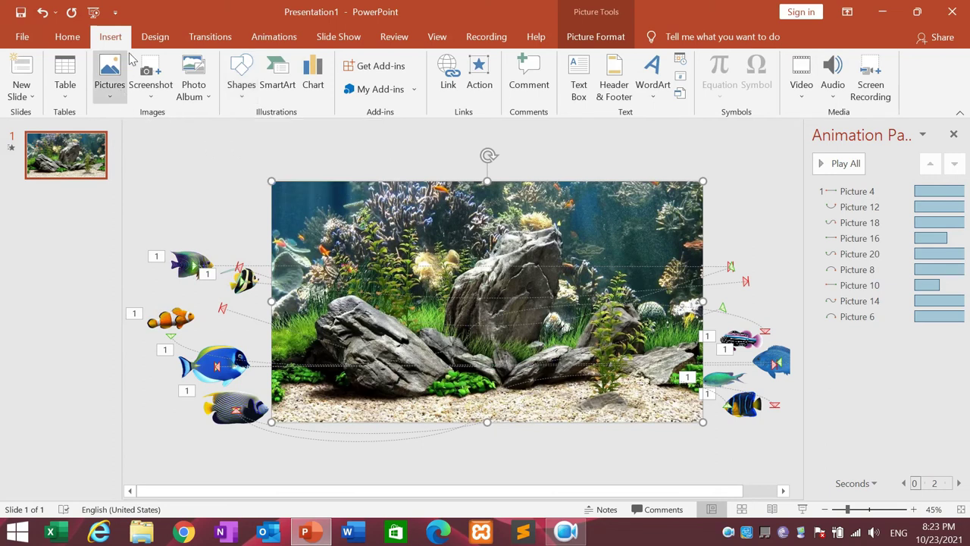
# Step: Insert the blue-157652_640 bubble picture from this computer
pyautogui.click(106, 78)
pyautogui.click(140, 135)
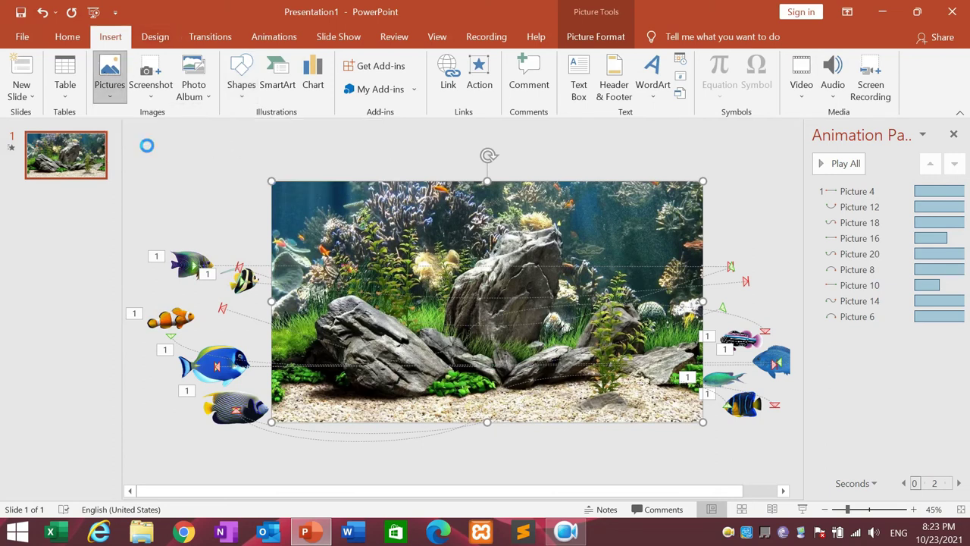
pyautogui.scroll(-1, 409, 152)
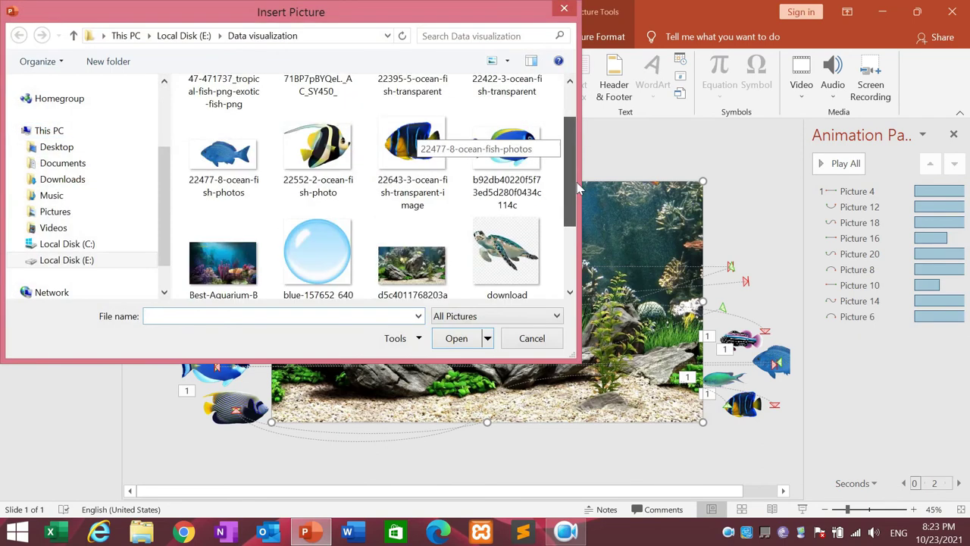
pyautogui.scroll(-1, 364, 197)
pyautogui.click(318, 178)
pyautogui.click(457, 338)
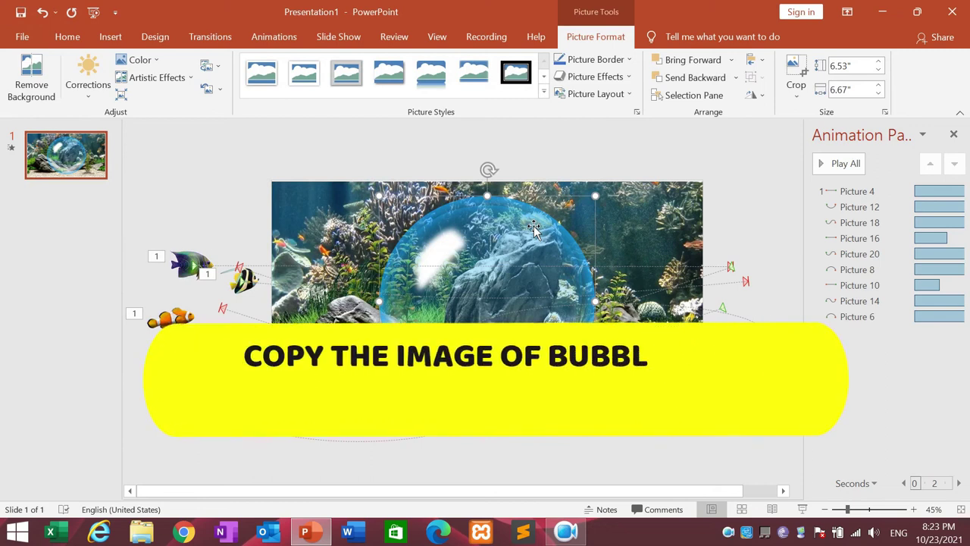
# Step: Remove the large bubble and shrink the small one to about 0.42" by 0.36"
pyautogui.hotkey('ctrl', 'x')
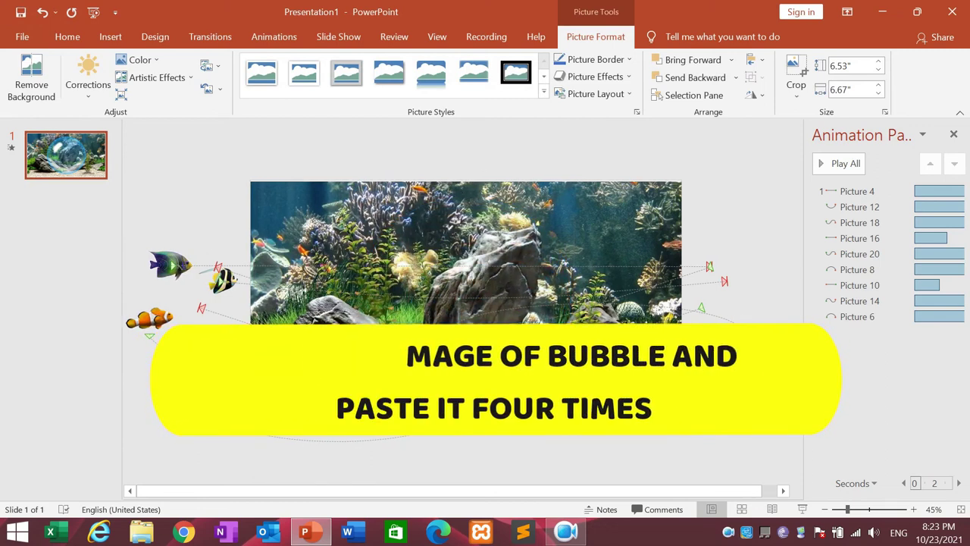
pyautogui.click(565, 398)
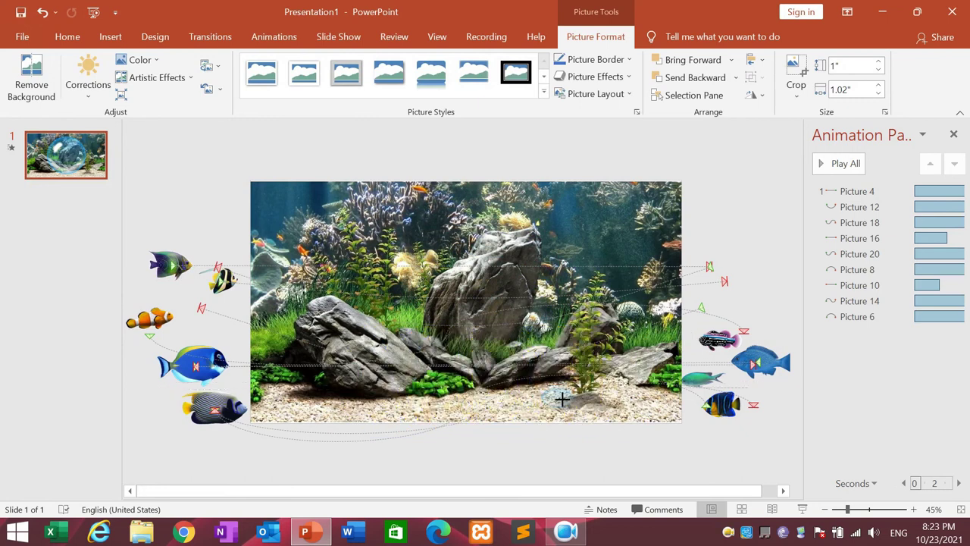
pyautogui.moveTo(561, 399)
pyautogui.mouseDown()
pyautogui.moveTo(549, 400)
pyautogui.moveTo(585, 419)
pyautogui.moveTo(579, 399)
pyautogui.mouseUp()
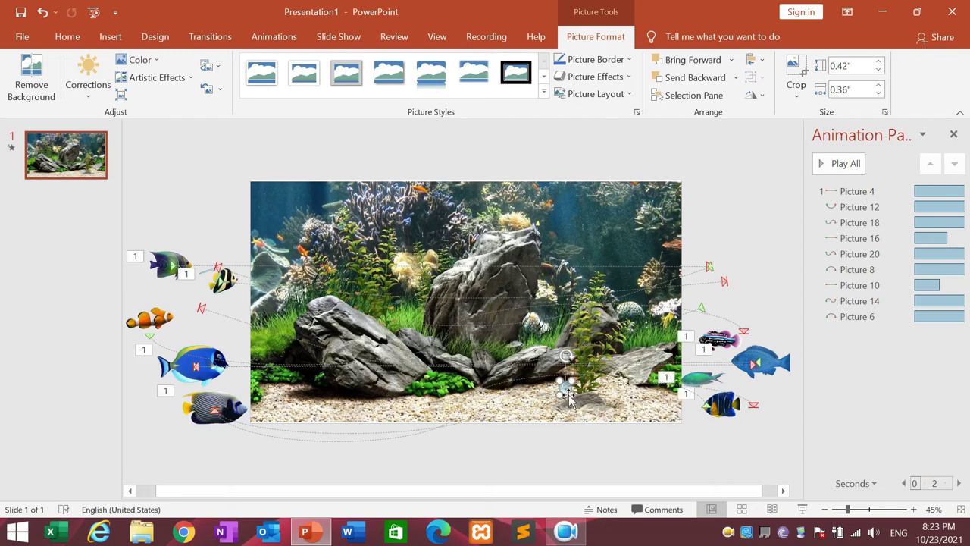
# Step: Duplicate the tiny bubble and spread the copies in a row below the aquarium
pyautogui.rightClick(570, 394)
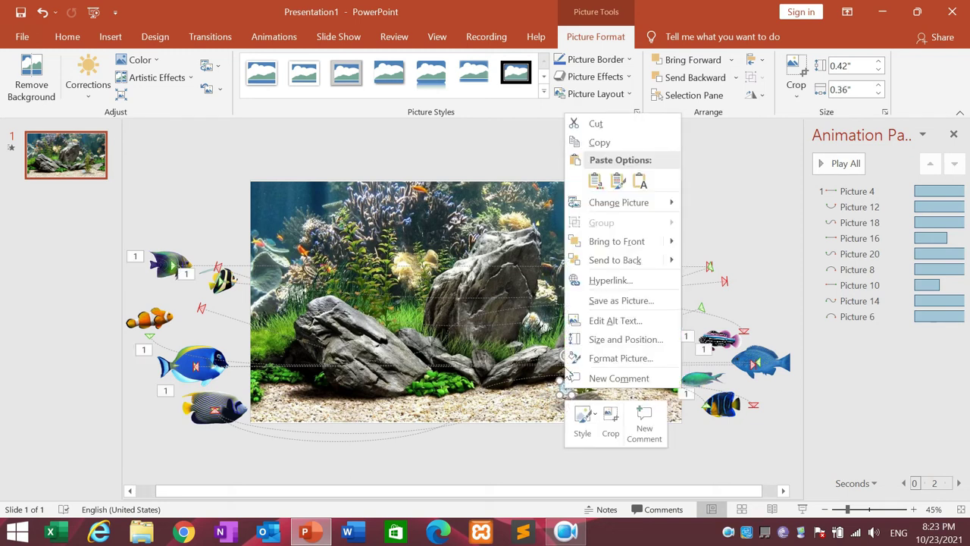
pyautogui.click(603, 143)
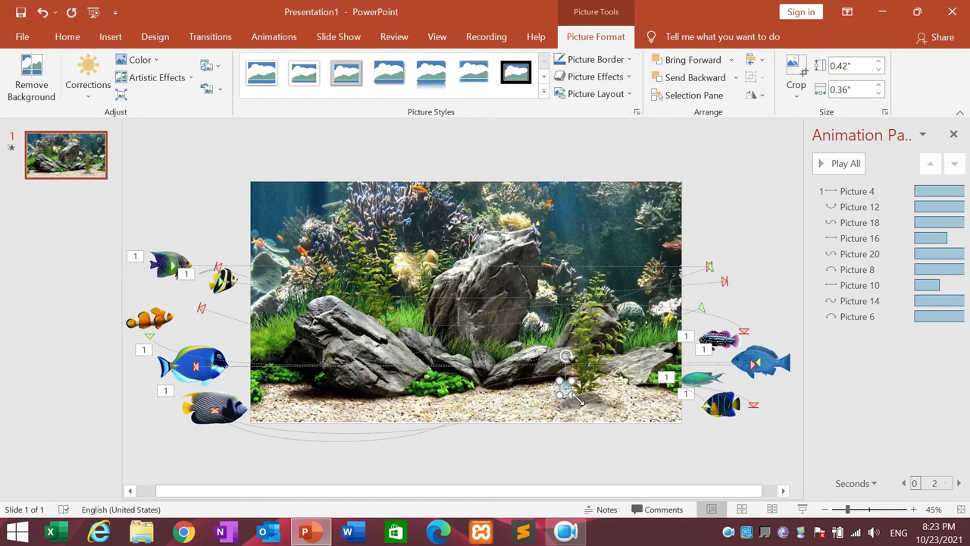
pyautogui.moveTo(570, 393); pyautogui.dragTo(724, 214)
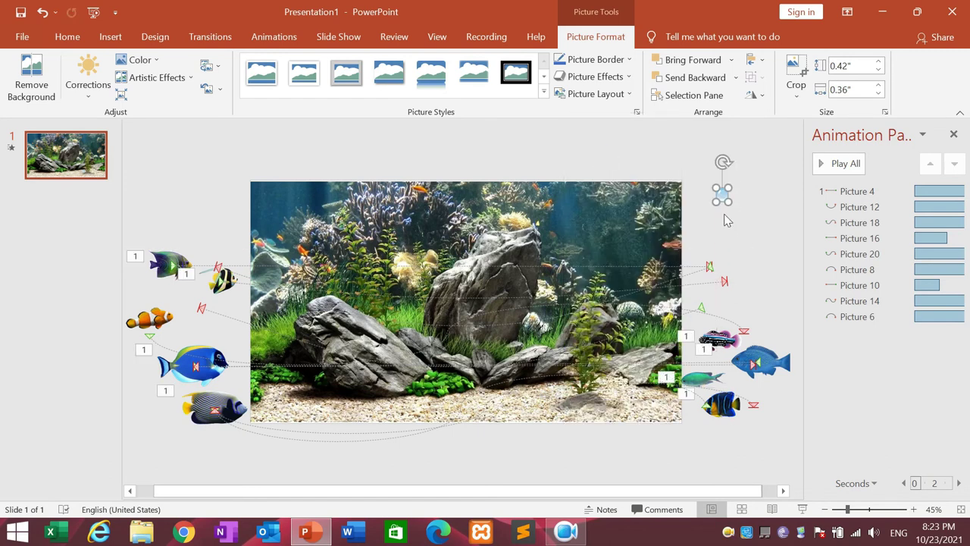
pyautogui.hotkey('ctrl', 'v')
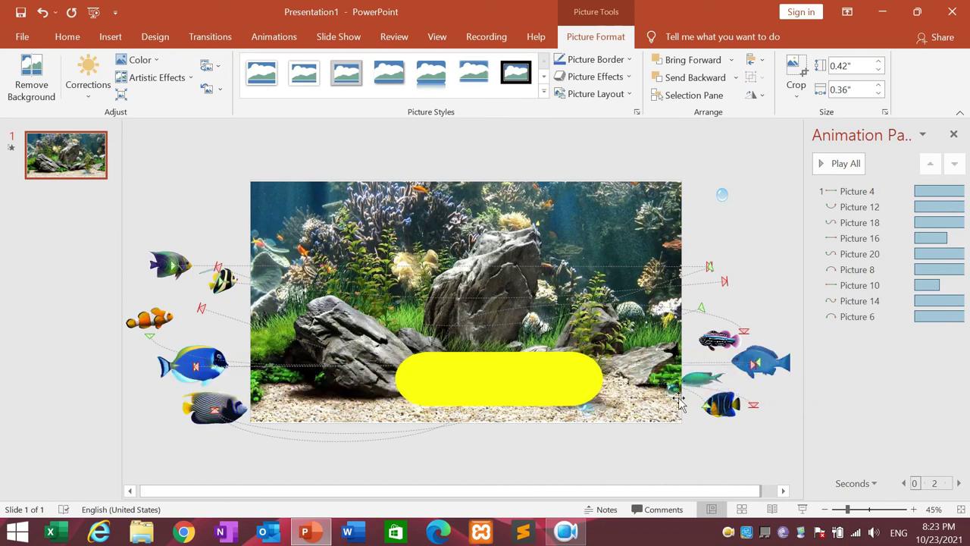
pyautogui.moveTo(682, 398); pyautogui.dragTo(414, 447)
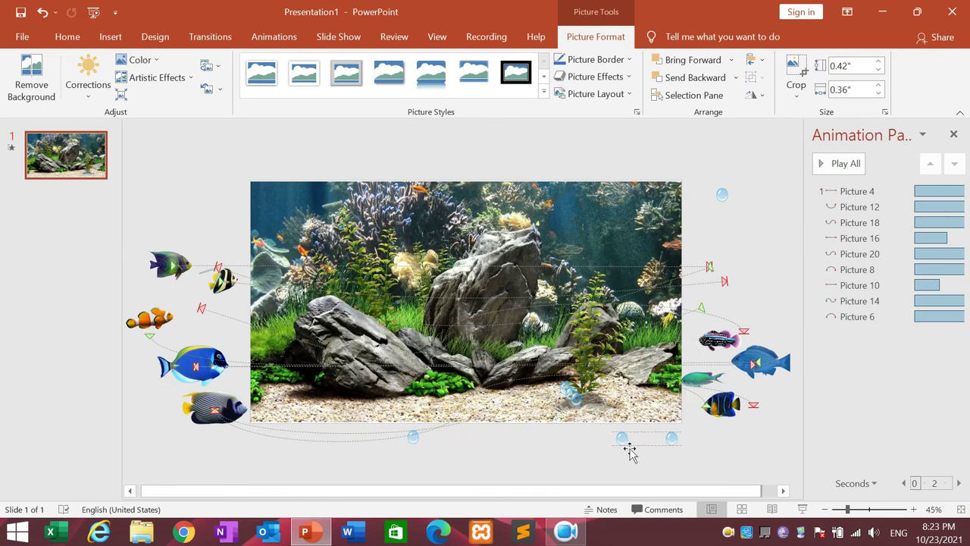
pyautogui.moveTo(622, 438)
pyautogui.mouseDown()
pyautogui.moveTo(584, 451)
pyautogui.moveTo(580, 464)
pyautogui.moveTo(490, 474)
pyautogui.mouseUp()
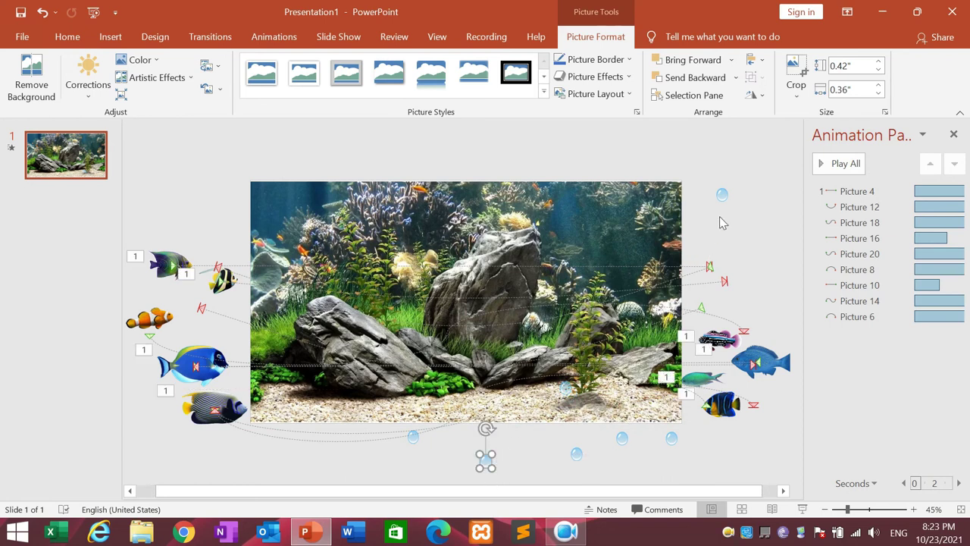
pyautogui.moveTo(722, 196); pyautogui.dragTo(291, 469)
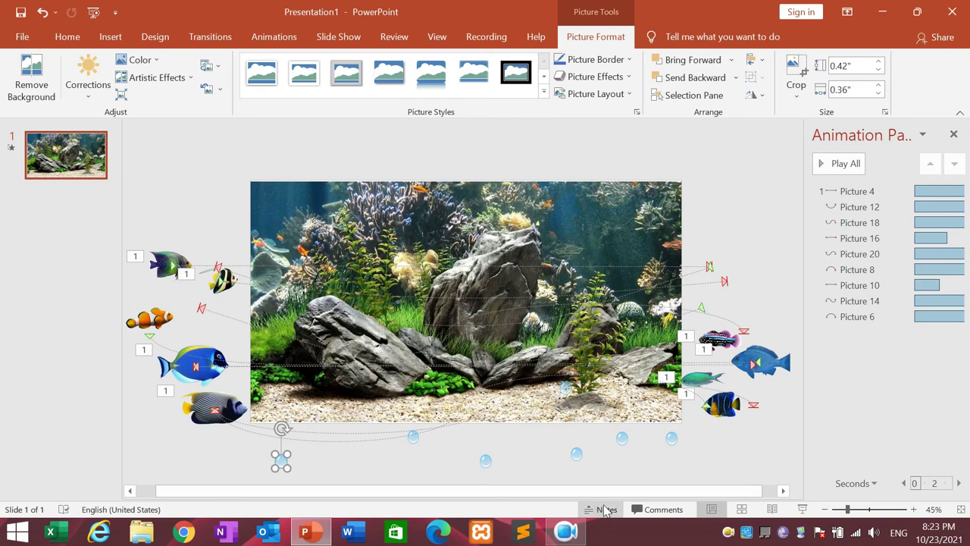
pyautogui.moveTo(679, 445); pyautogui.dragTo(675, 448)
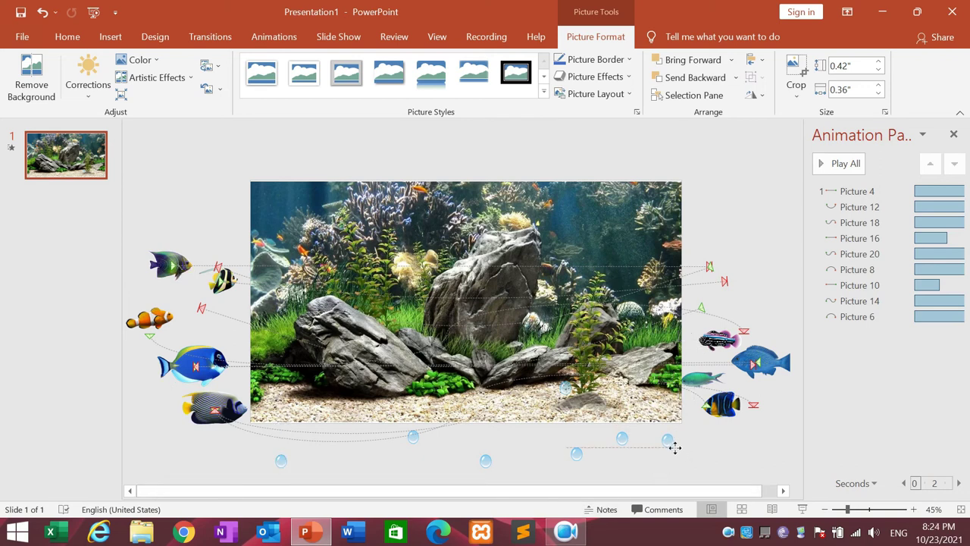
pyautogui.click(672, 452)
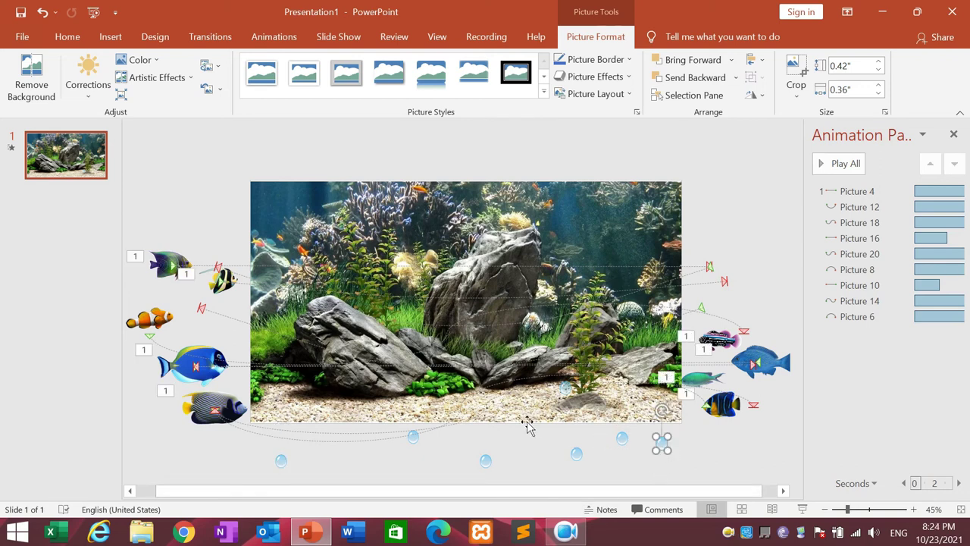
pyautogui.click(284, 466)
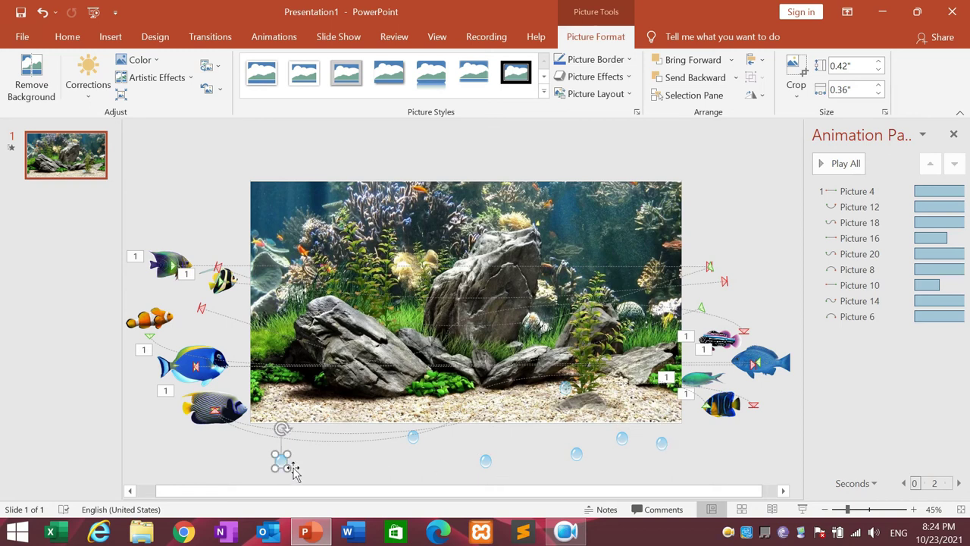
pyautogui.click(666, 473)
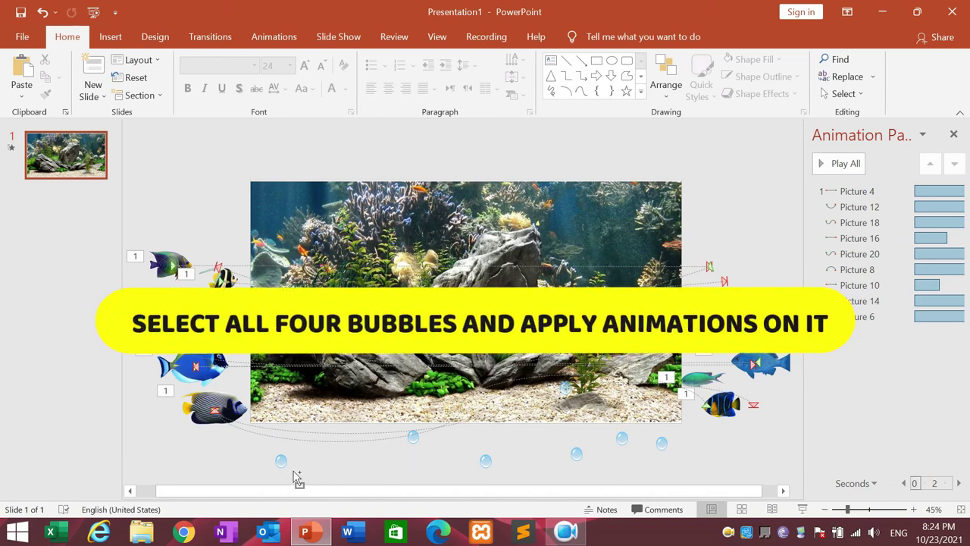
# Step: Give all six bubbles below the slide a Lines motion path together
pyautogui.click(285, 462)
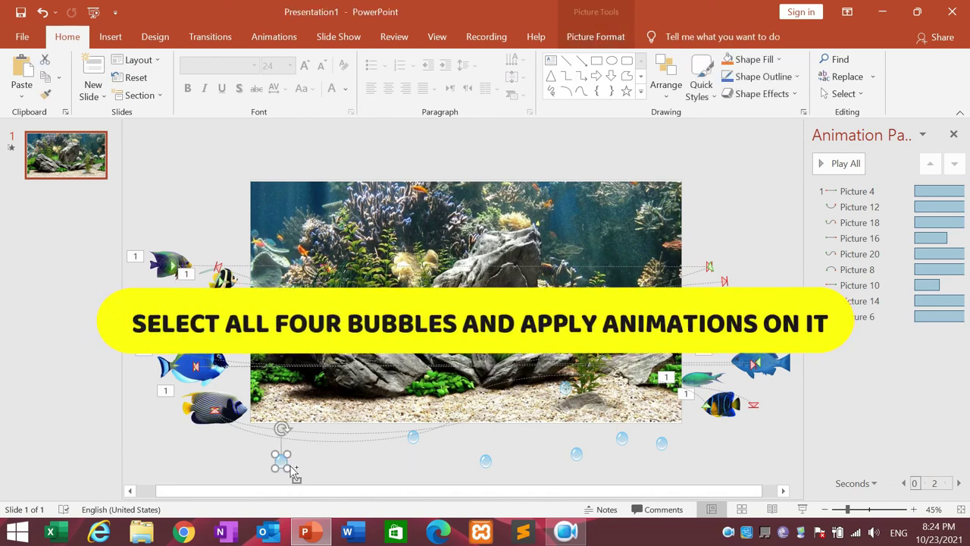
pyautogui.keyDown('shift'); pyautogui.click(414, 438); pyautogui.keyUp('shift')
pyautogui.keyDown('shift'); pyautogui.click(487, 460); pyautogui.keyUp('shift')
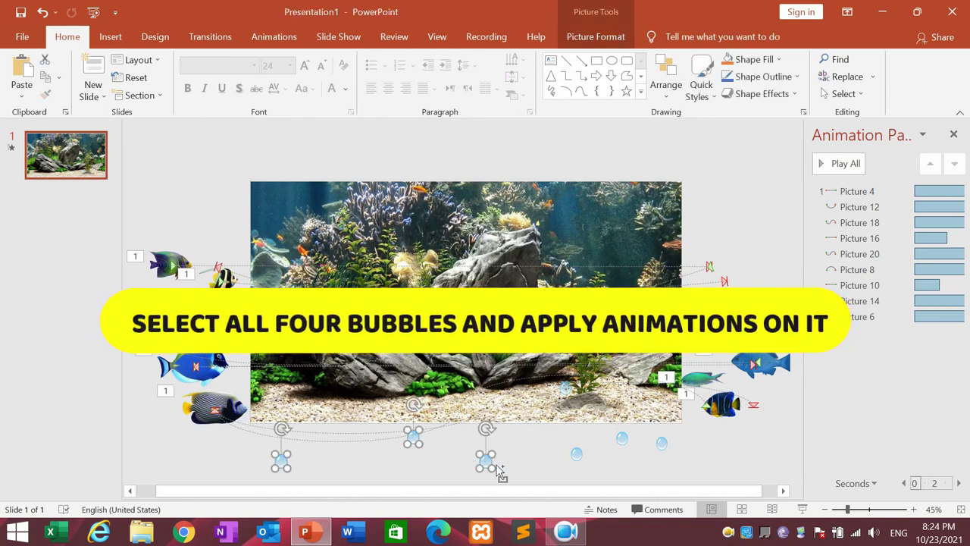
pyautogui.keyDown('shift'); pyautogui.click(577, 453); pyautogui.keyUp('shift')
pyautogui.keyDown('shift'); pyautogui.click(622, 438); pyautogui.keyUp('shift')
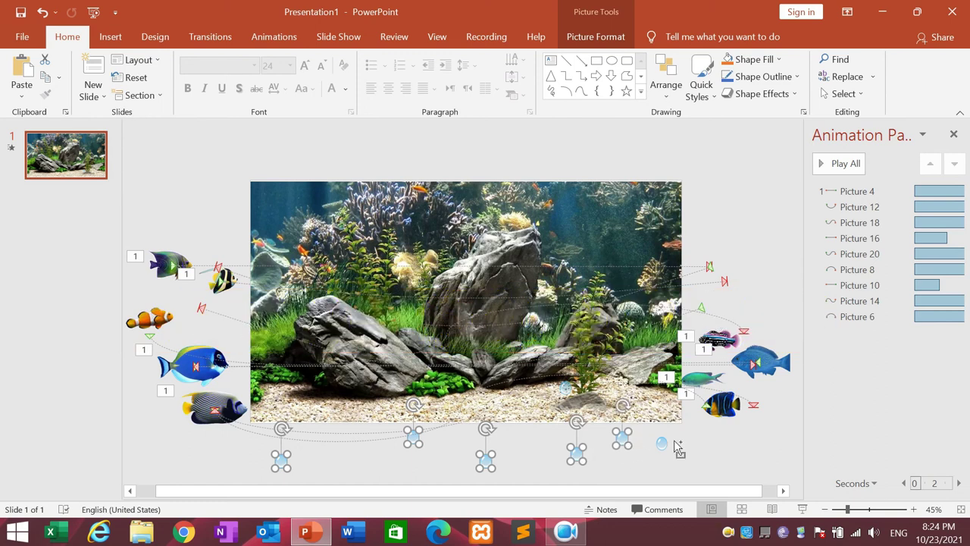
pyautogui.keyDown('shift'); pyautogui.click(663, 445); pyautogui.keyUp('shift')
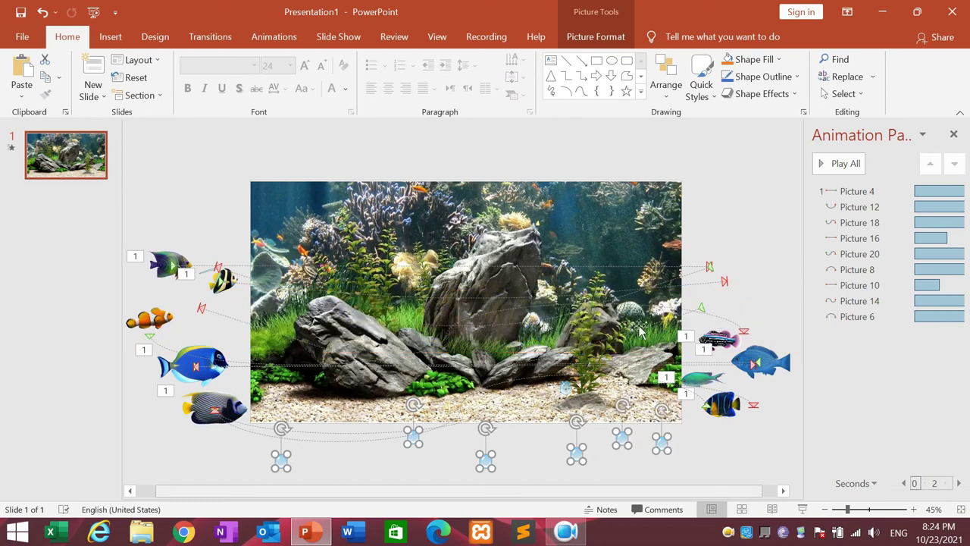
pyautogui.click(274, 44)
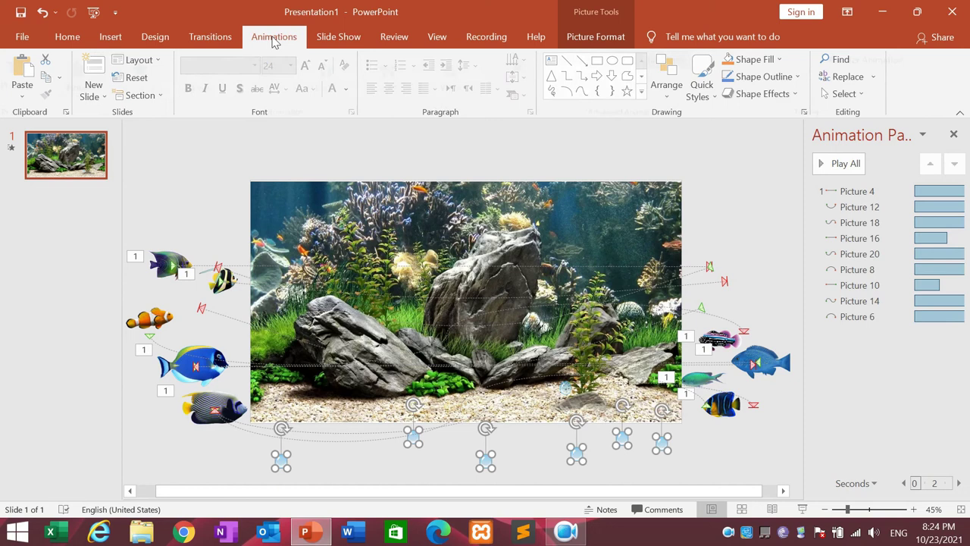
pyautogui.click(494, 91)
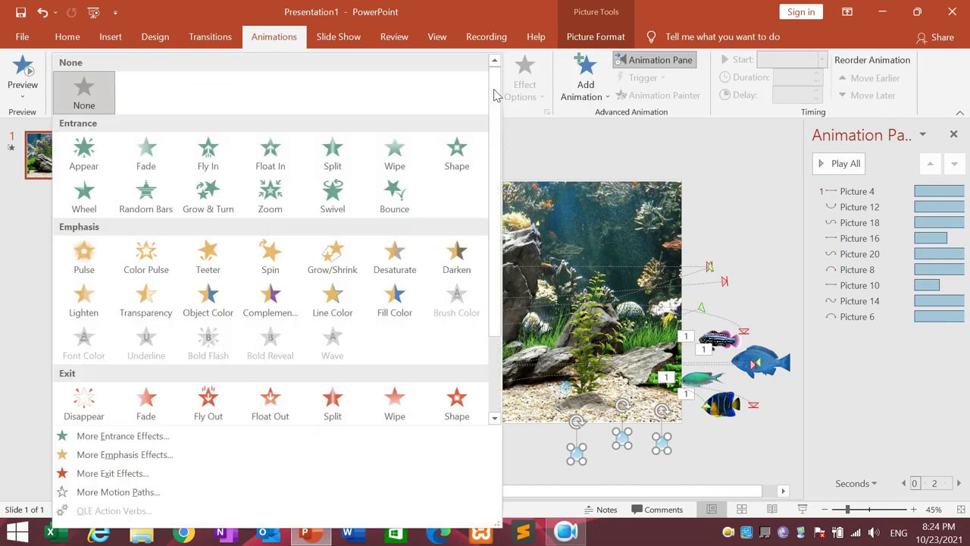
pyautogui.moveTo(493, 91); pyautogui.dragTo(493, 243)
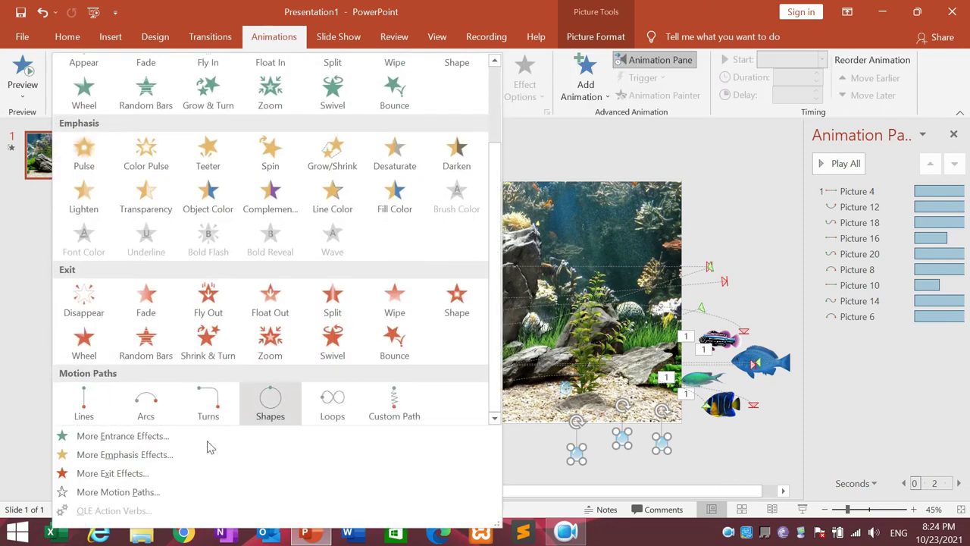
pyautogui.click(85, 402)
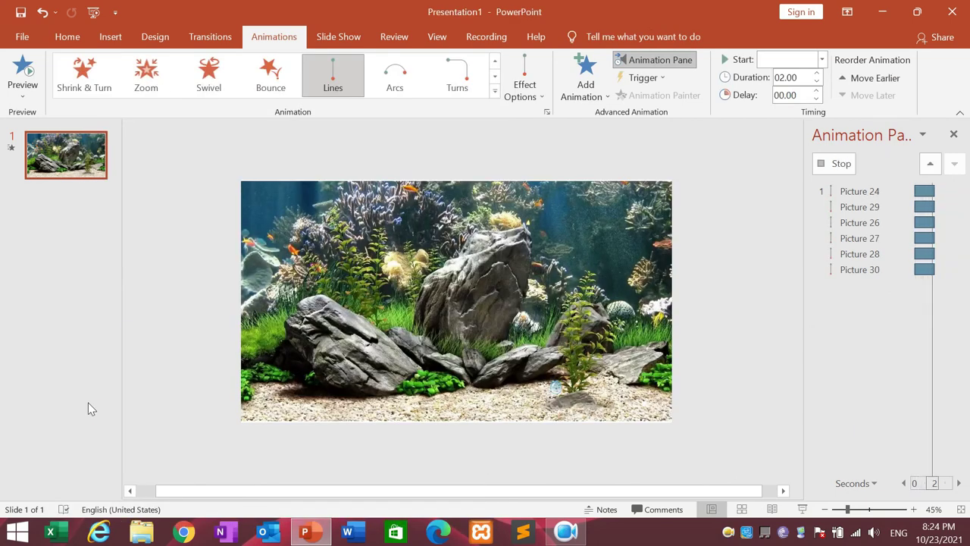
# Step: Drag the end points of all six bubble line paths up to the slide's top edge
pyautogui.scroll(-1, 88, 404)
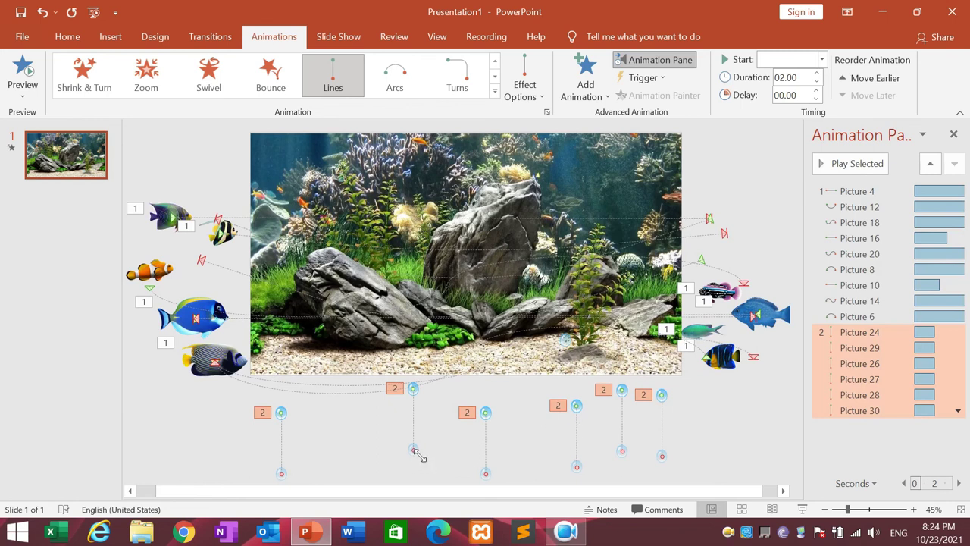
pyautogui.moveTo(415, 452); pyautogui.dragTo(428, 331)
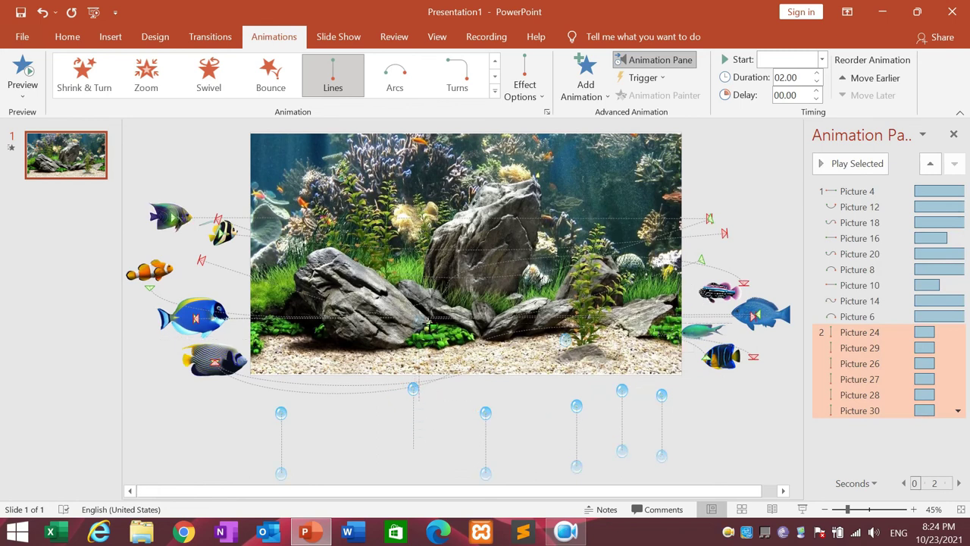
pyautogui.moveTo(432, 153); pyautogui.dragTo(419, 129)
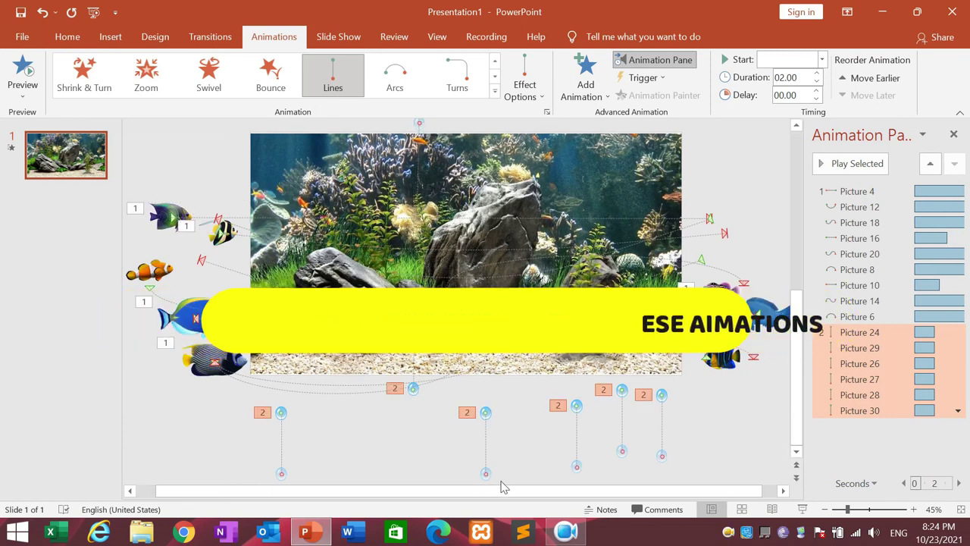
pyautogui.moveTo(499, 485); pyautogui.dragTo(497, 218)
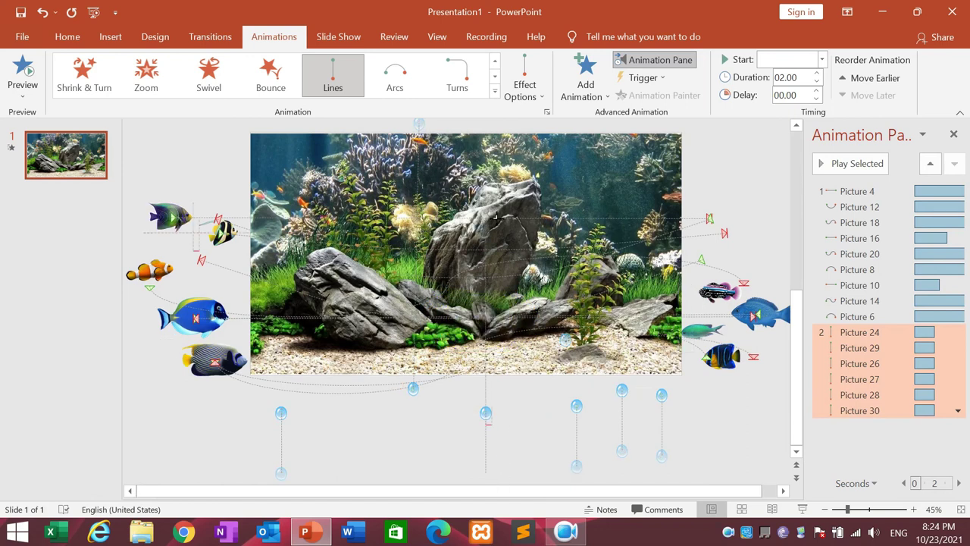
pyautogui.moveTo(494, 144); pyautogui.dragTo(483, 121)
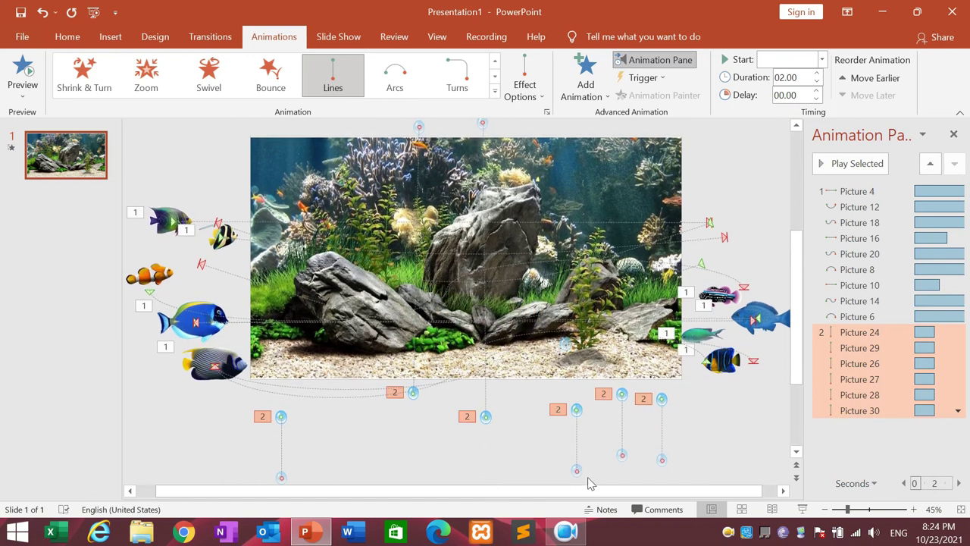
pyautogui.moveTo(588, 482)
pyautogui.mouseDown()
pyautogui.moveTo(558, 138)
pyautogui.moveTo(548, 129)
pyautogui.mouseUp()
pyautogui.moveTo(622, 454); pyautogui.dragTo(633, 127)
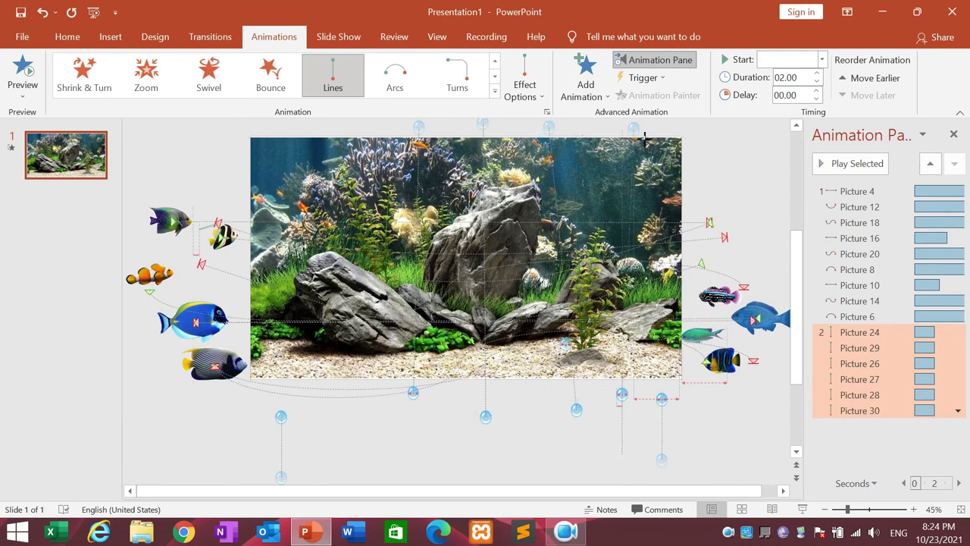
pyautogui.moveTo(661, 458)
pyautogui.mouseDown()
pyautogui.moveTo(608, 140)
pyautogui.moveTo(598, 150)
pyautogui.mouseUp()
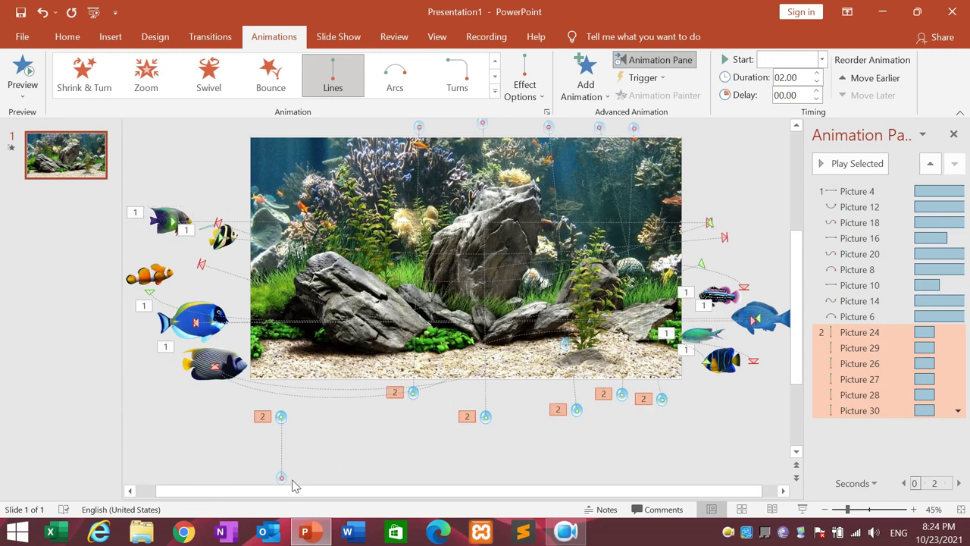
pyautogui.moveTo(286, 485); pyautogui.dragTo(318, 143)
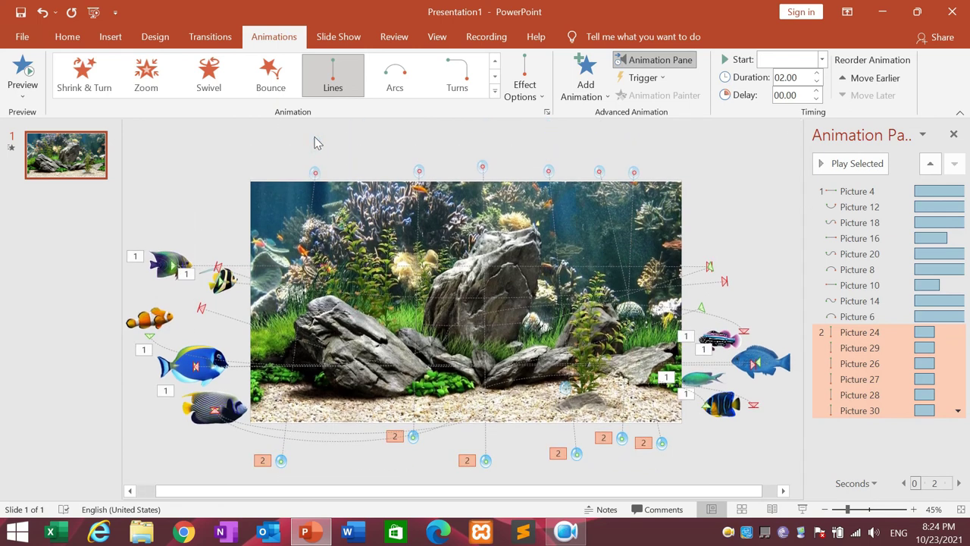
# Step: Lengthen the bubble animations' durations, to values such as 11.00 and 12.75 seconds
pyautogui.click(720, 470)
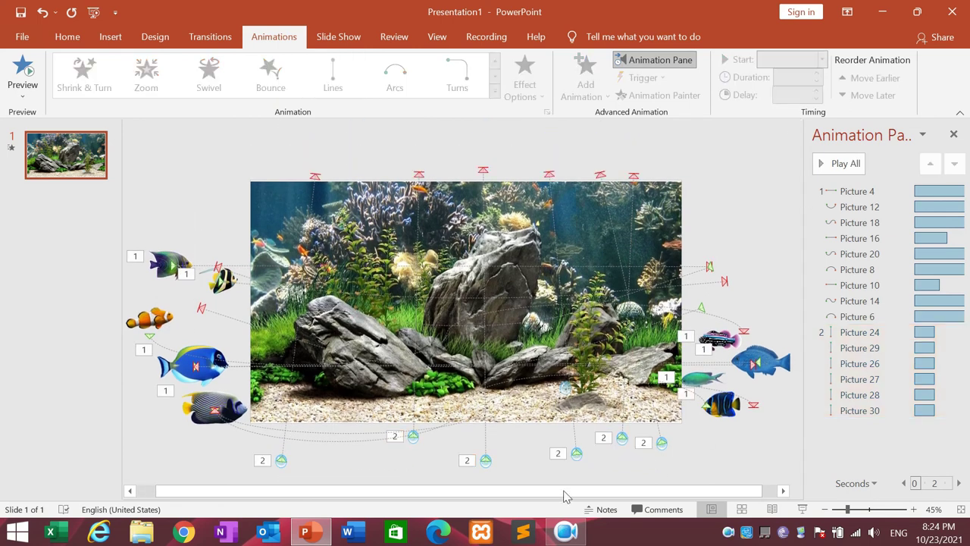
pyautogui.click(284, 463)
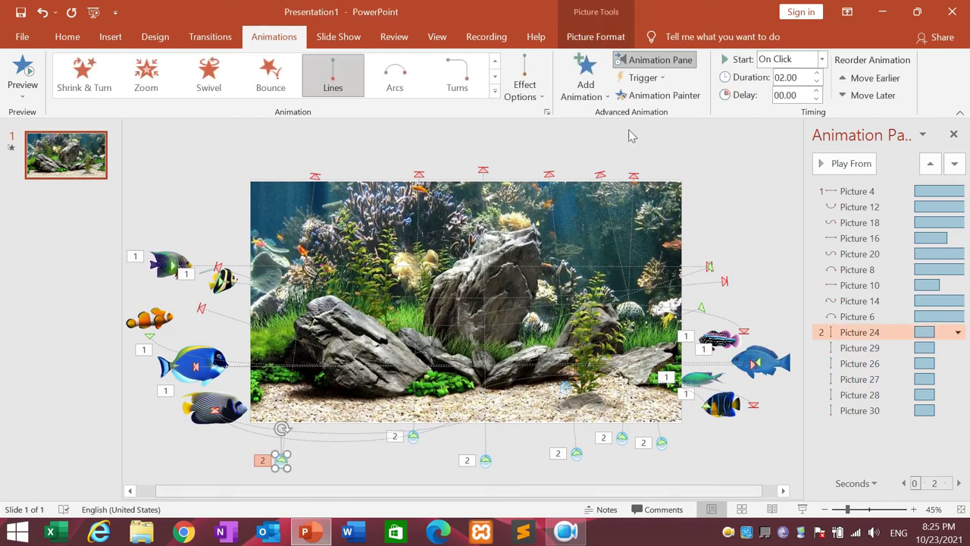
pyautogui.click(816, 73)
pyautogui.click(816, 73)
pyautogui.click(817, 73)
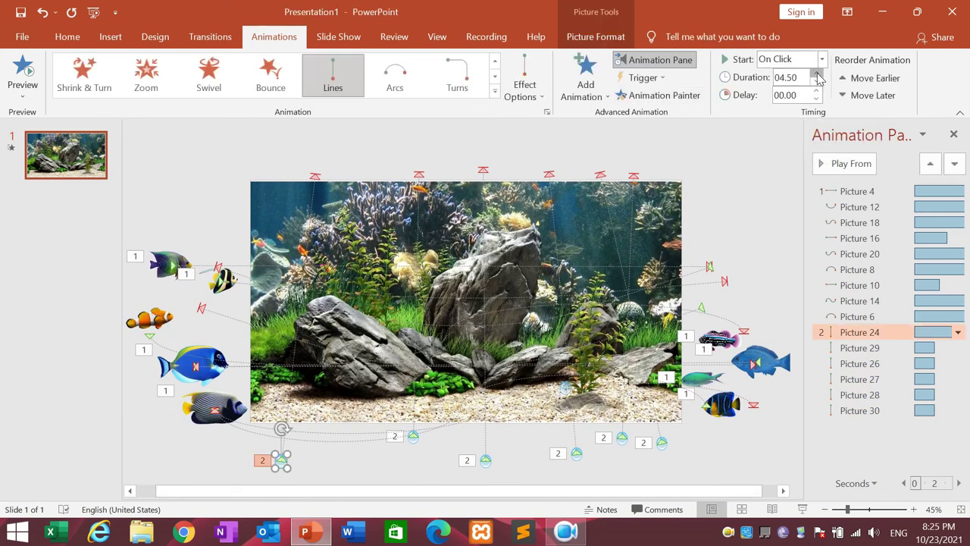
pyautogui.click(816, 75)
pyautogui.click(416, 447)
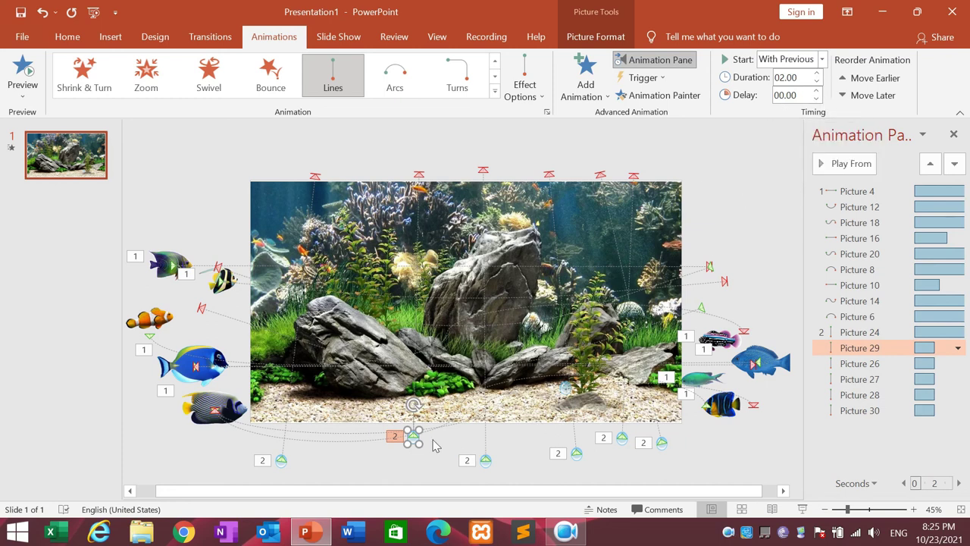
pyautogui.click(817, 75)
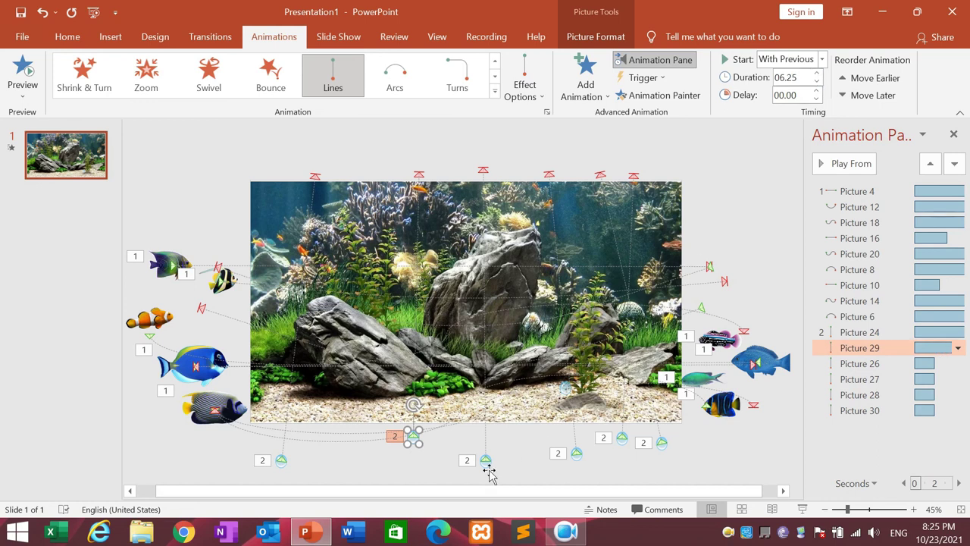
pyautogui.click(486, 462)
pyautogui.click(818, 74)
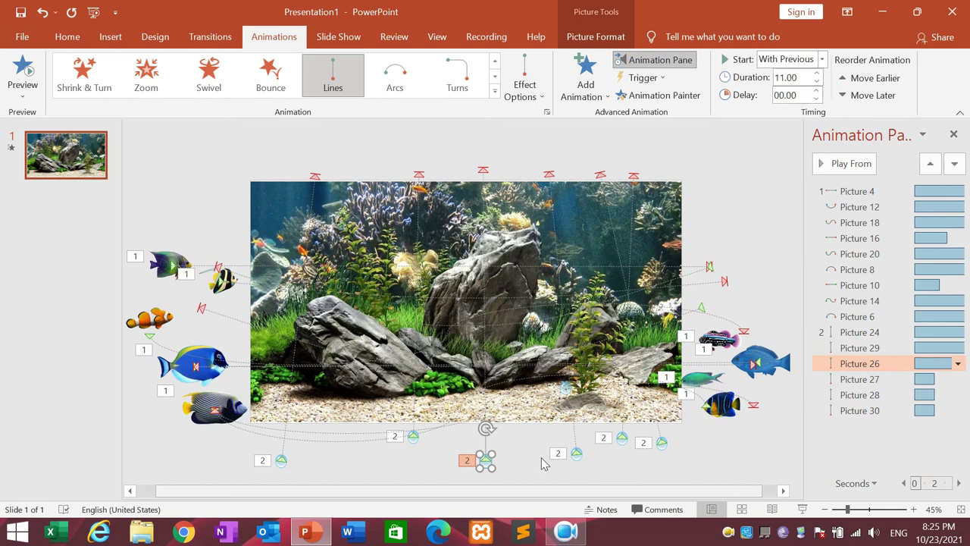
pyautogui.click(581, 459)
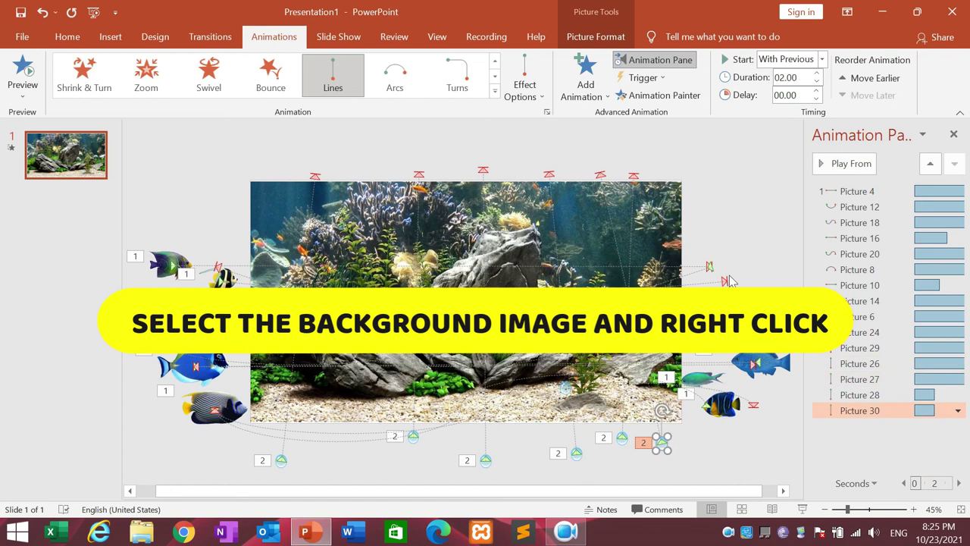
# Step: Send the aquarium background picture to the back, behind the fish and bubbles
pyautogui.rightClick(669, 409)
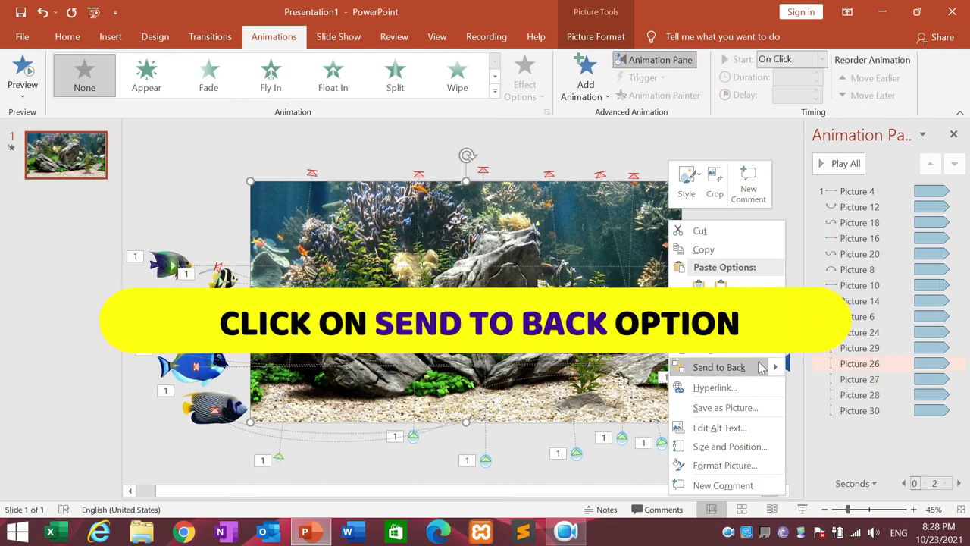
pyautogui.moveTo(719, 366)
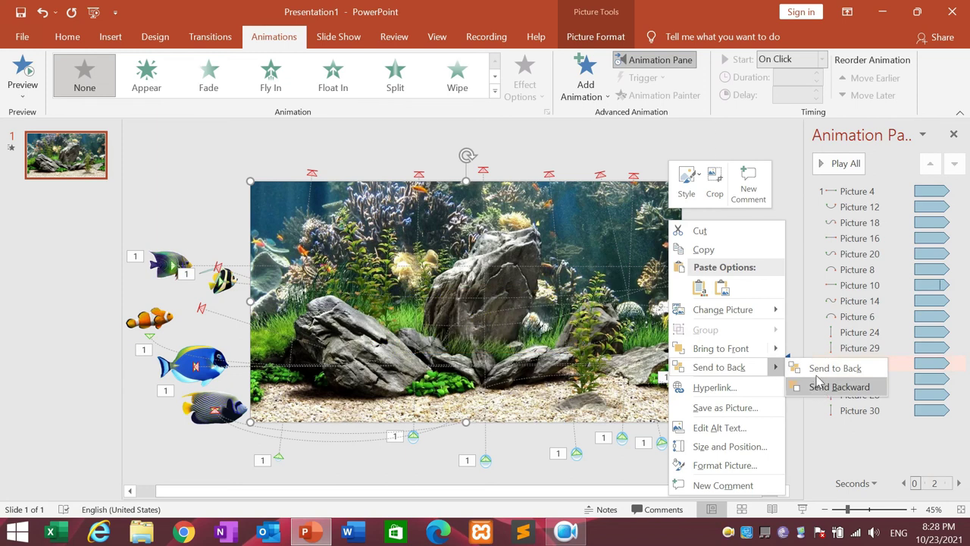
pyautogui.click(819, 370)
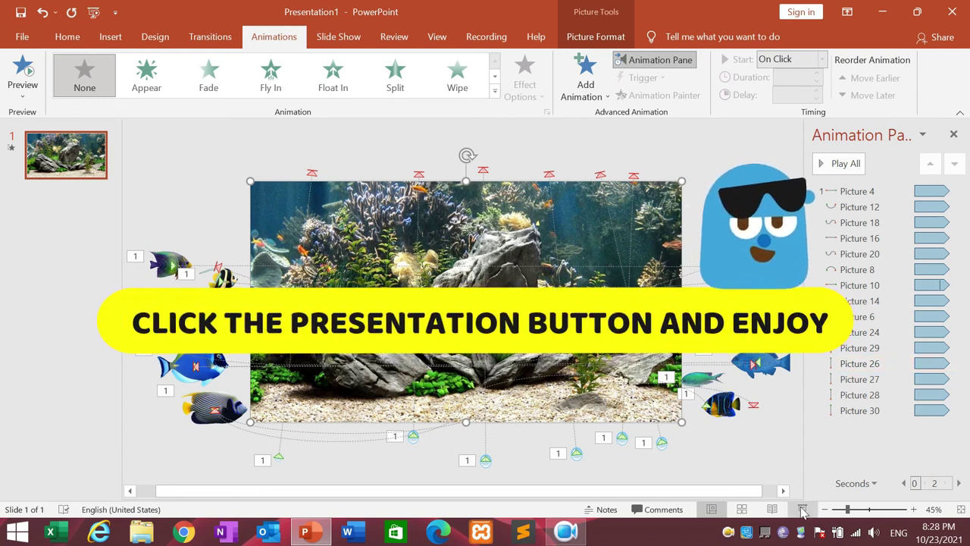
# Step: Start the slide show to play the animated aquarium scene full screen
pyautogui.click(802, 510)
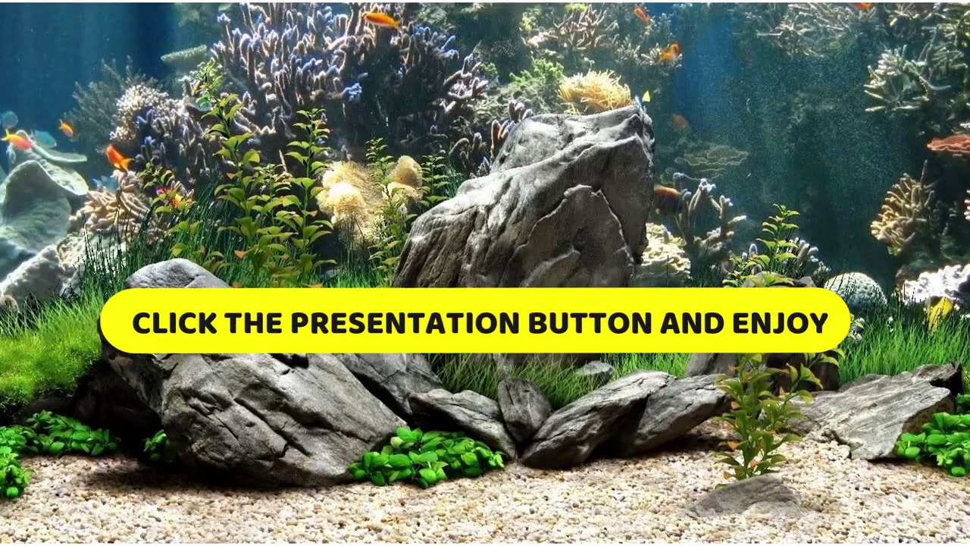